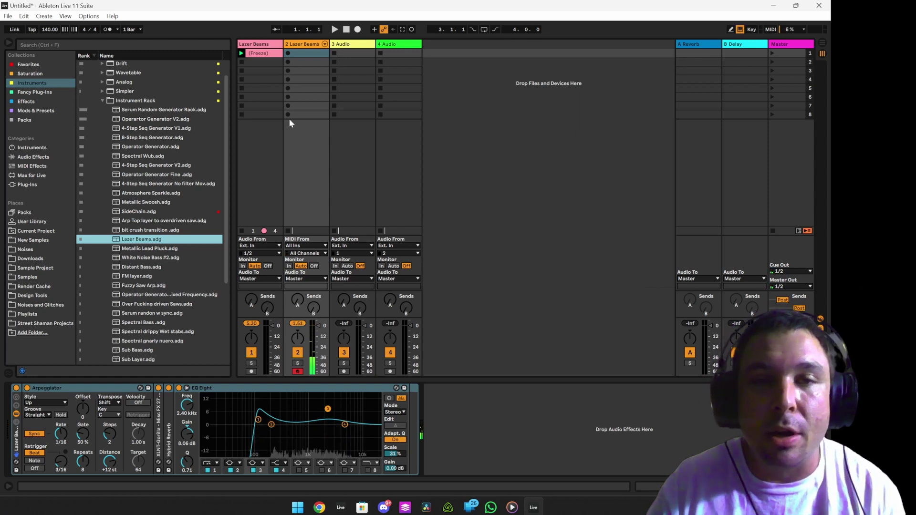
# Create a one-bar MIDI clip on the second Lazer Beams track with a D2 note extended over the whole bar, and play it.
pyautogui.doubleClick(311, 55)
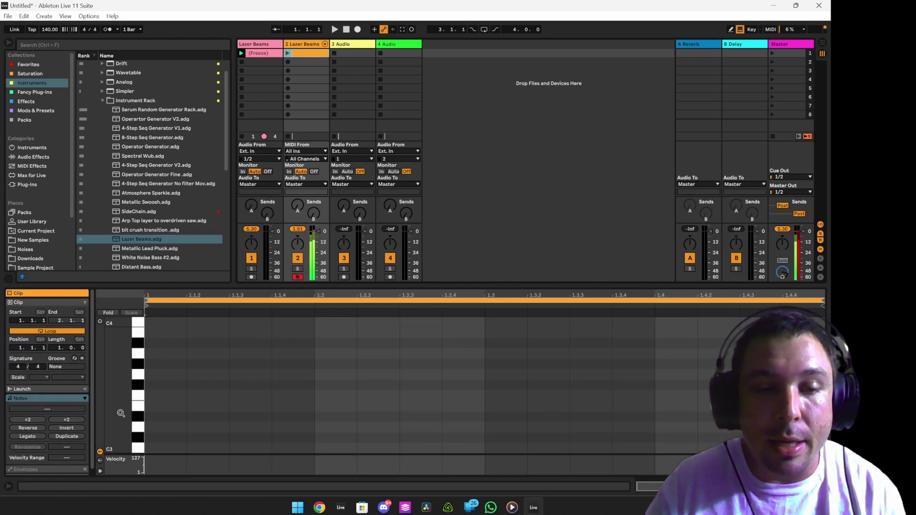
pyautogui.moveTo(123, 390); pyautogui.dragTo(123, 335)
pyautogui.moveTo(125, 439); pyautogui.dragTo(123, 322)
pyautogui.moveTo(122, 362); pyautogui.dragTo(125, 423)
pyautogui.doubleClick(167, 353)
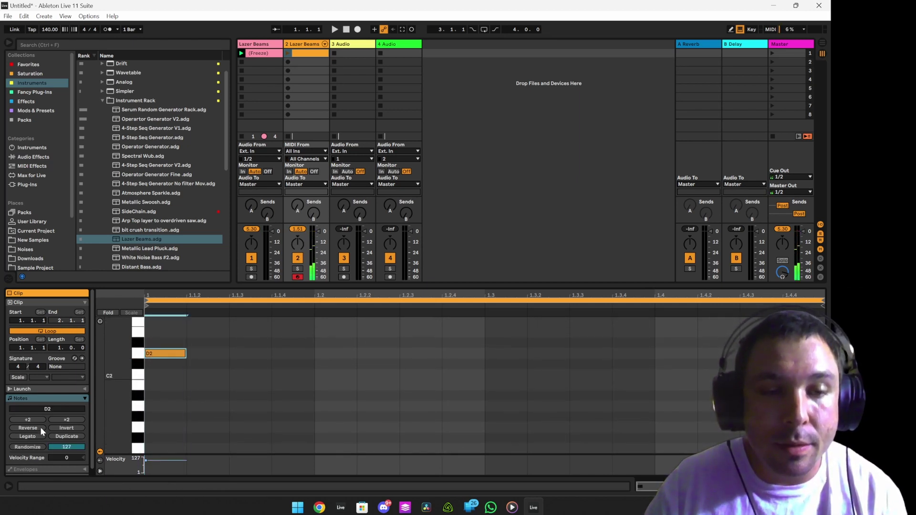
pyautogui.click(30, 437)
pyautogui.click(288, 53)
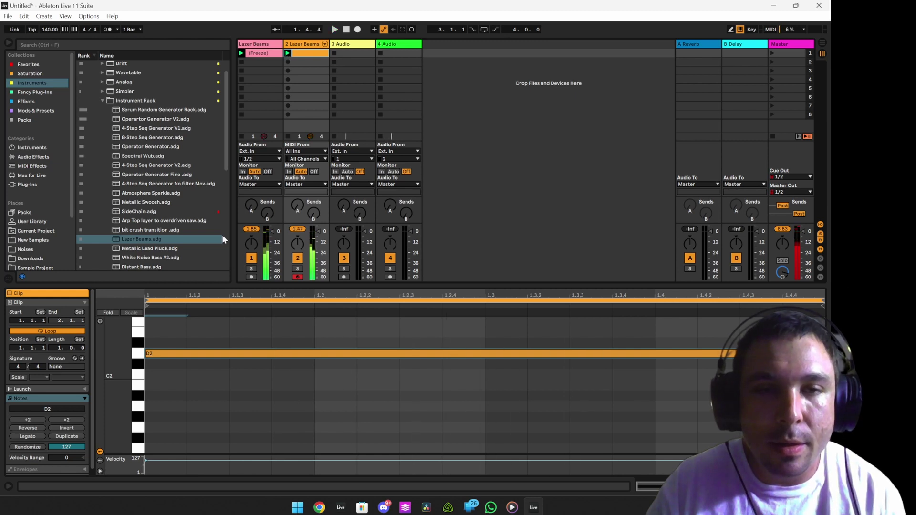
# Freeze and flatten the second Lazer Beams track to audio, and remove the original first Lazer Beams track.
pyautogui.rightClick(306, 44)
pyautogui.click(357, 96)
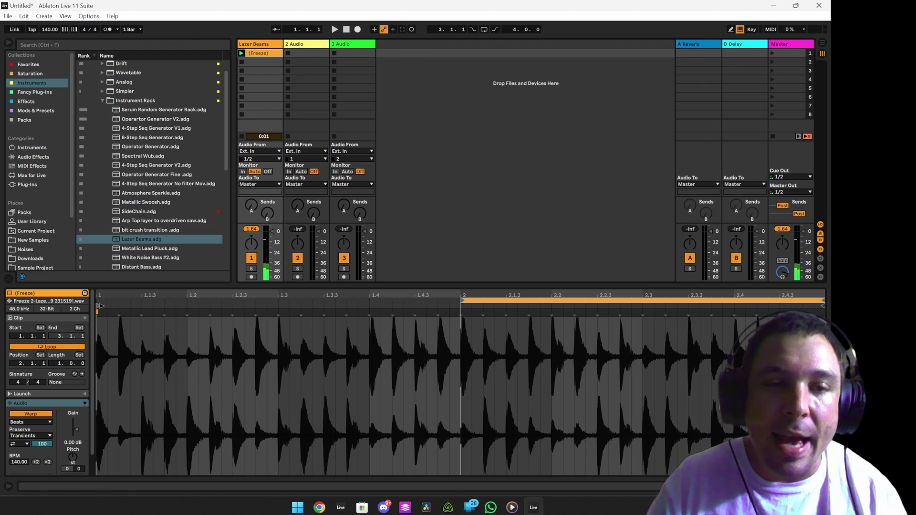
# Crop the flattened clip to the bar starting at 2.1.1 and set its transient envelope to 0.
pyautogui.moveTo(101, 306); pyautogui.dragTo(463, 306)
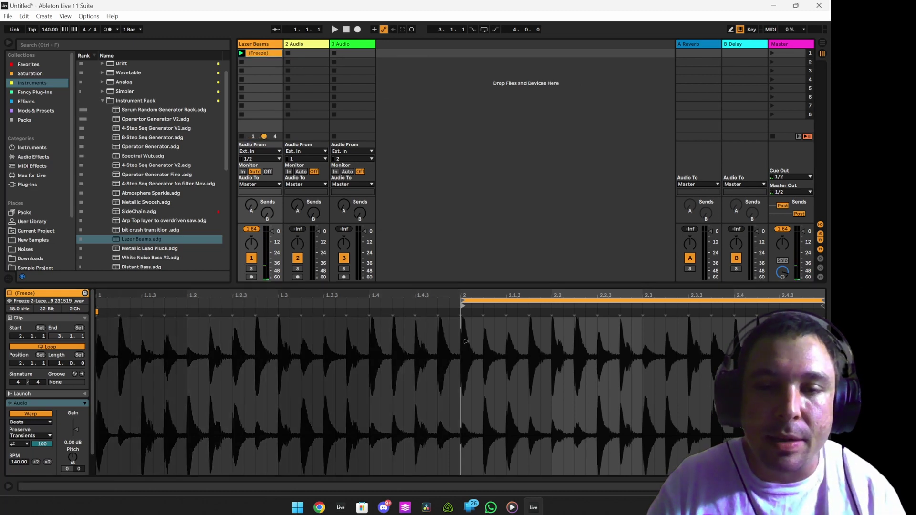
pyautogui.rightClick(269, 53)
pyautogui.click(290, 154)
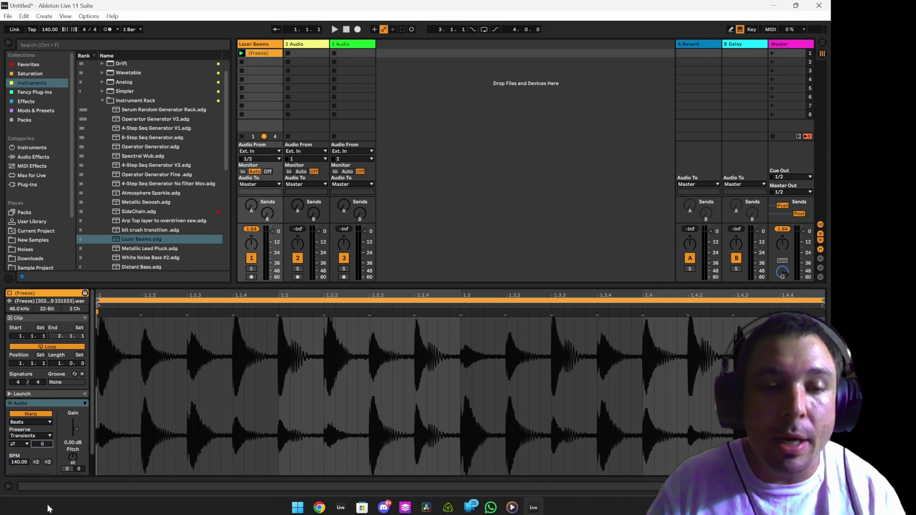
# Enlarge the waveform view and raise the cropped clip's pitch to +24 st during playback.
pyautogui.moveTo(176, 286); pyautogui.dragTo(180, 202)
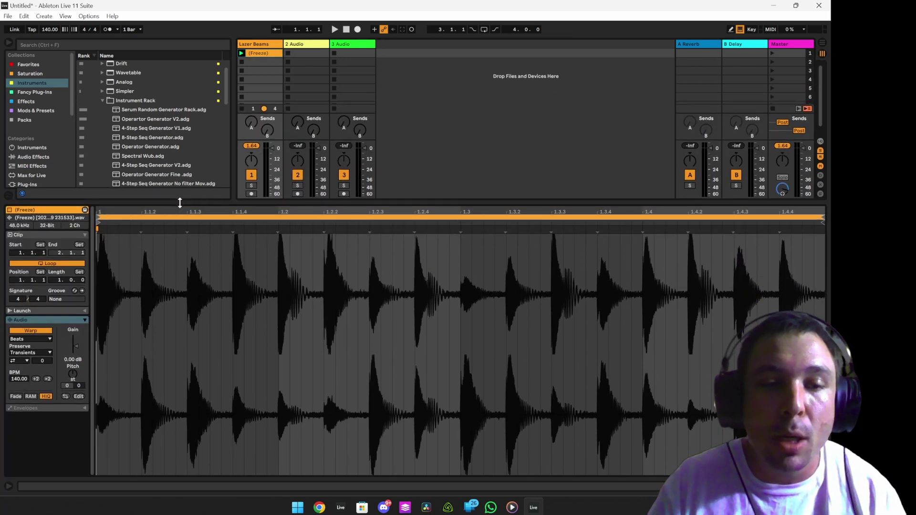
pyautogui.click(241, 53)
pyautogui.moveTo(68, 385); pyautogui.dragTo(79, 355)
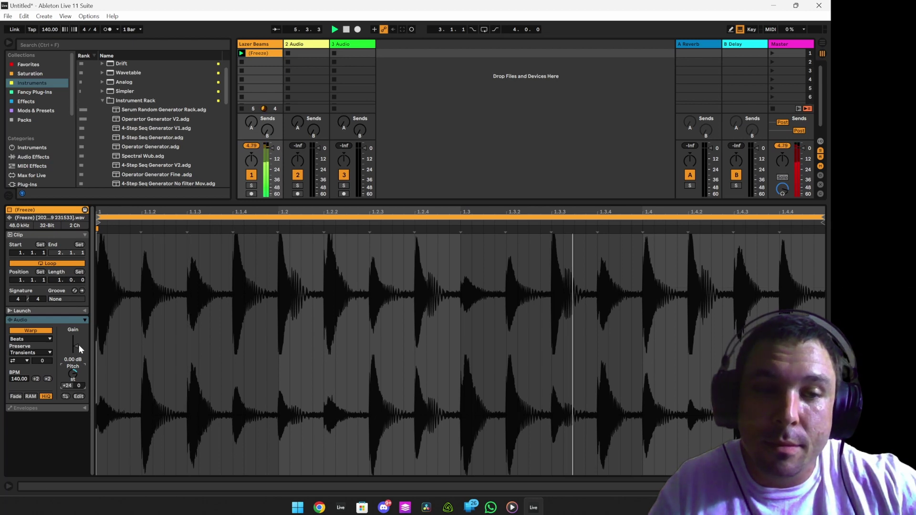
pyautogui.click(347, 30)
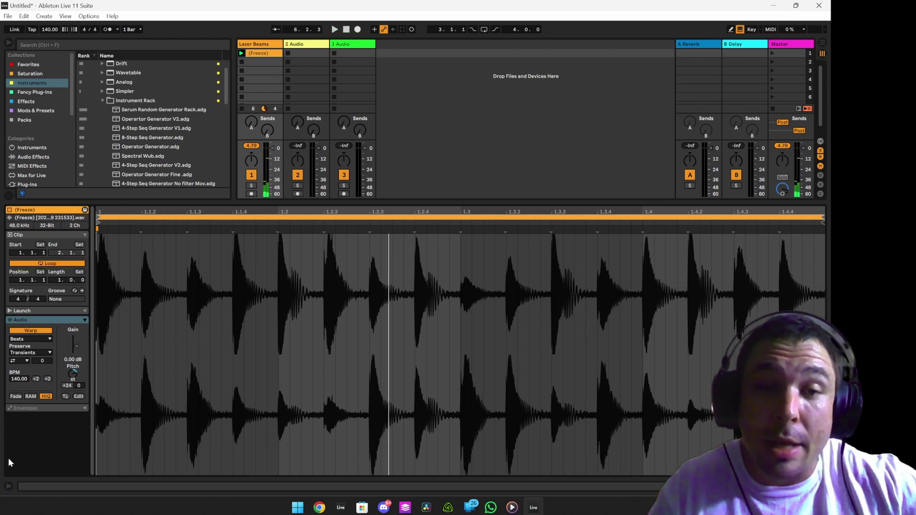
# Duplicate the Lazer Beams track and switch the copied clip's warp mode to Texture.
pyautogui.hotkey('ctrl', 'd')
pyautogui.click(30, 339)
pyautogui.click(38, 362)
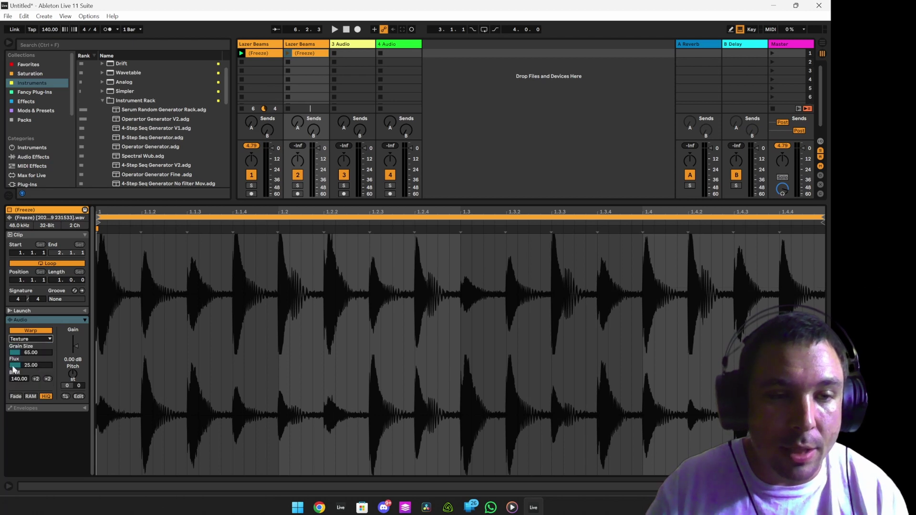
# Tune the Texture clip during playback to a grain size of 101.91, a flux of 40.62 and a pitch of +10 st.
pyautogui.moveTo(41, 363); pyautogui.dragTo(66, 408)
pyautogui.click(288, 53)
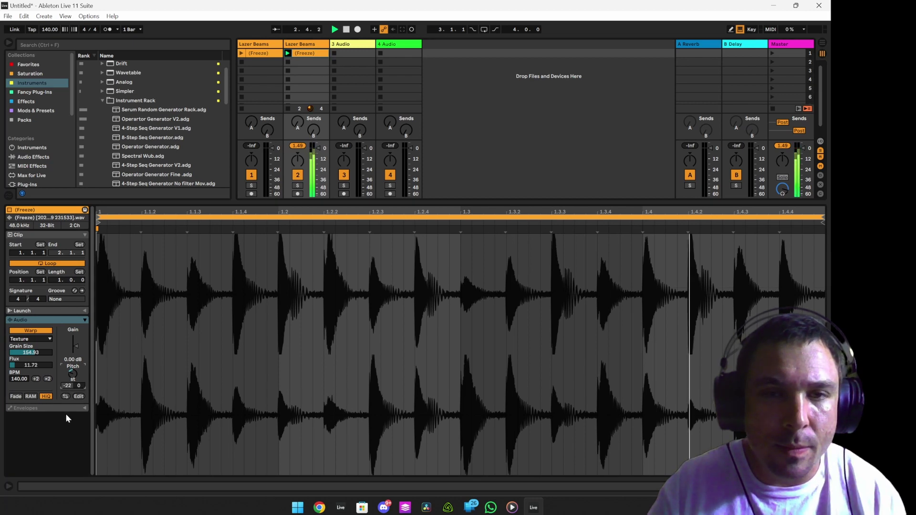
pyautogui.moveTo(66, 418); pyautogui.dragTo(96, 368)
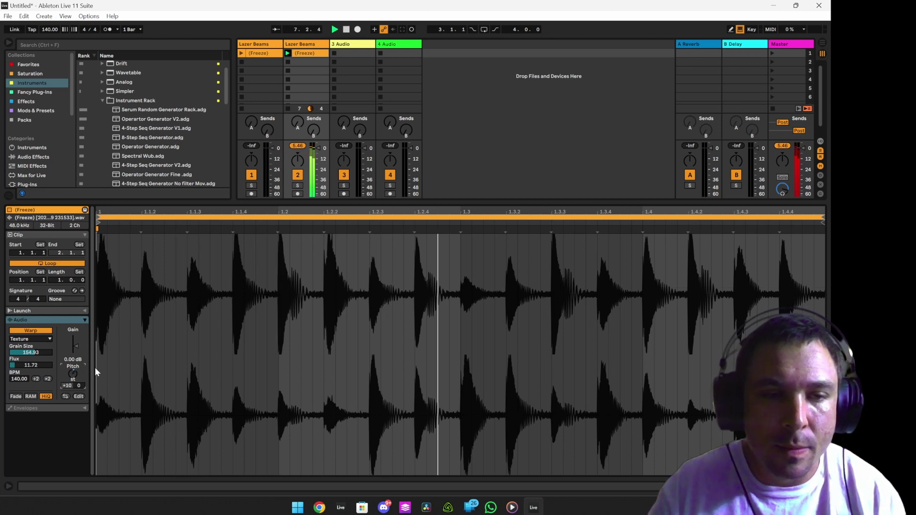
pyautogui.moveTo(35, 364); pyautogui.dragTo(46, 390)
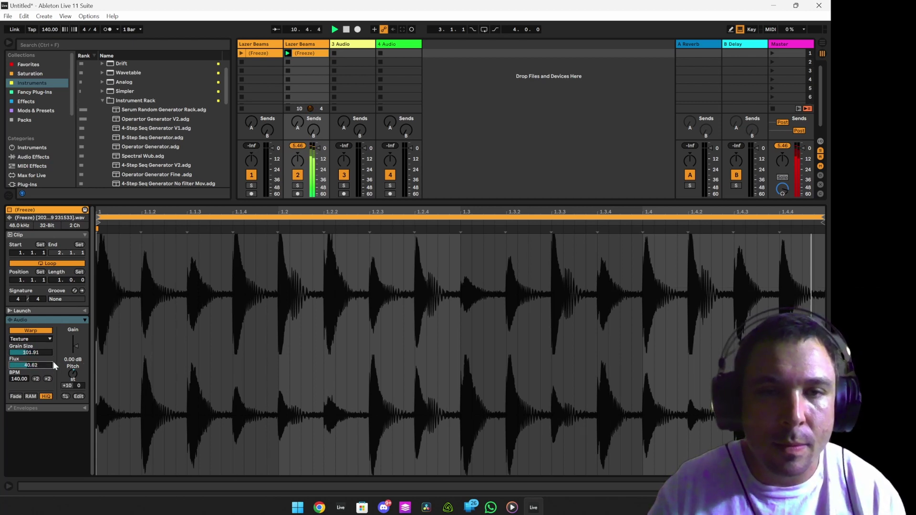
# Rename the first track "BuRr Lazer Beam" and the second "This one goes Bur", and stop playback.
pyautogui.click(277, 51)
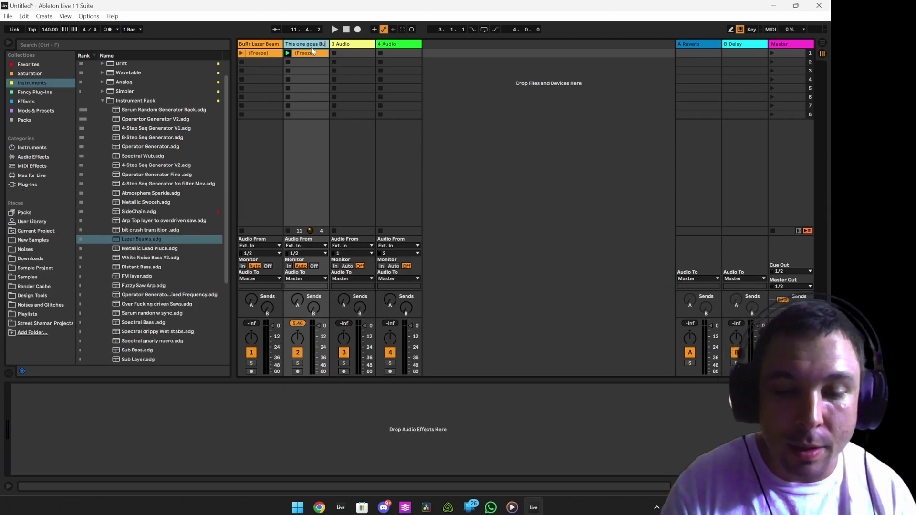
pyautogui.click(347, 30)
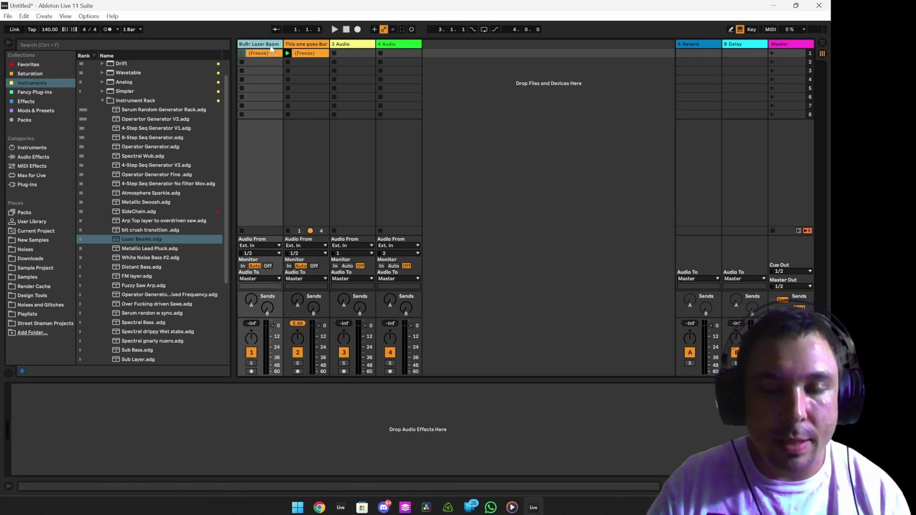
# Freeze and flatten both renamed tracks together, and add a copy of BuRr Lazer Beam as the third track.
pyautogui.keyDown('shift'); pyautogui.click(297, 44); pyautogui.keyUp('shift')
pyautogui.rightClick(271, 43)
pyautogui.click(337, 95)
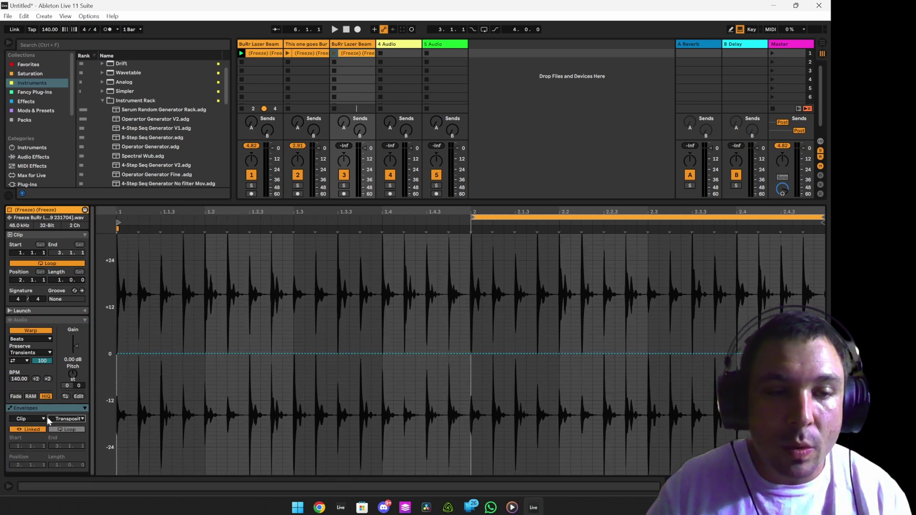
# Show the Sample Offset clip envelope for the third track's clip.
pyautogui.click(29, 419)
pyautogui.click(67, 419)
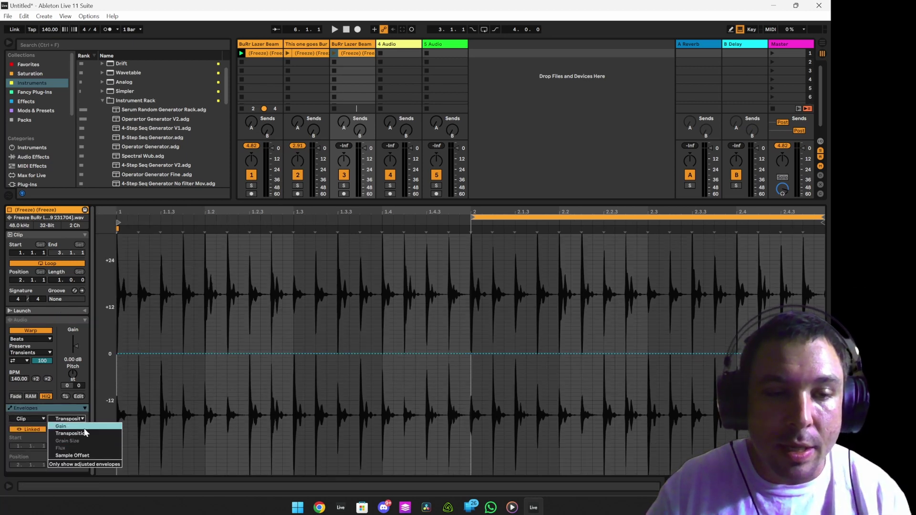
pyautogui.click(71, 459)
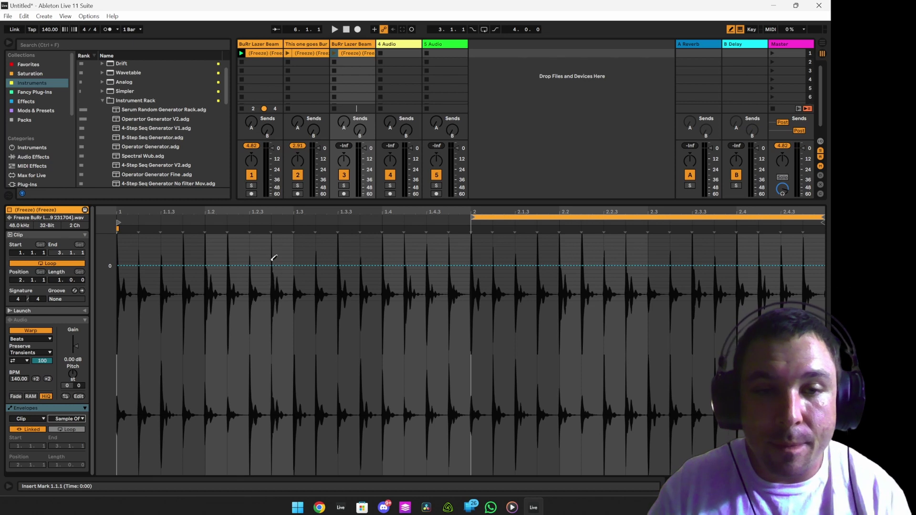
# Move the third track's clip start to 2.1.1 and crop the sample to that bar.
pyautogui.moveTo(122, 226); pyautogui.dragTo(462, 227)
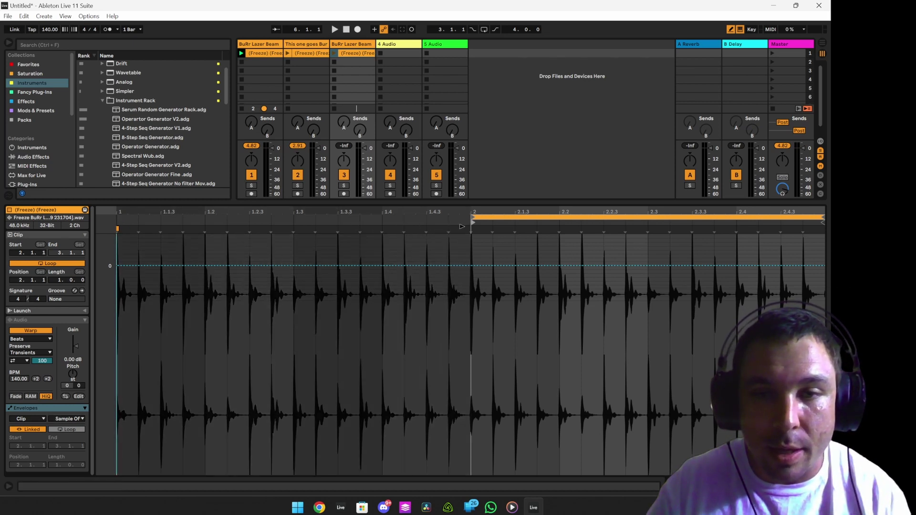
pyautogui.rightClick(359, 54)
pyautogui.click(372, 154)
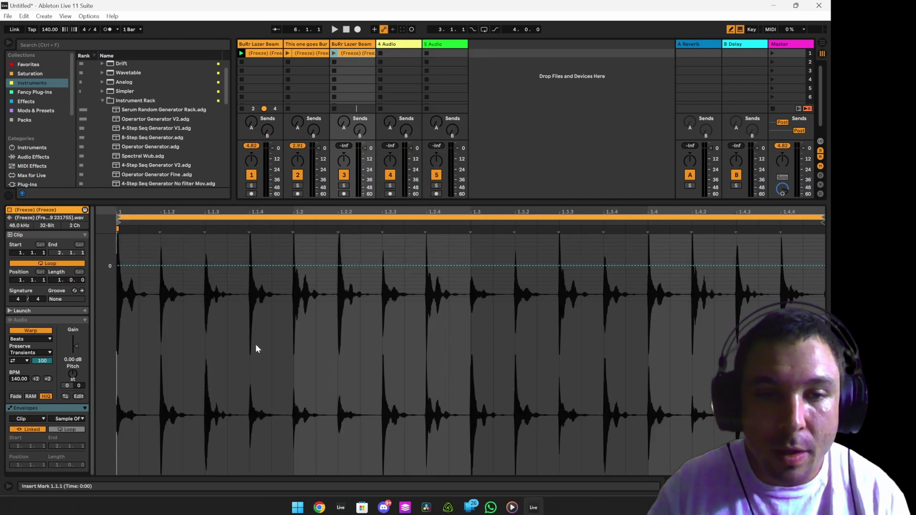
# Play the third track's clip and draw scattered positive and negative Sample Offset steps across the bar.
pyautogui.click(335, 53)
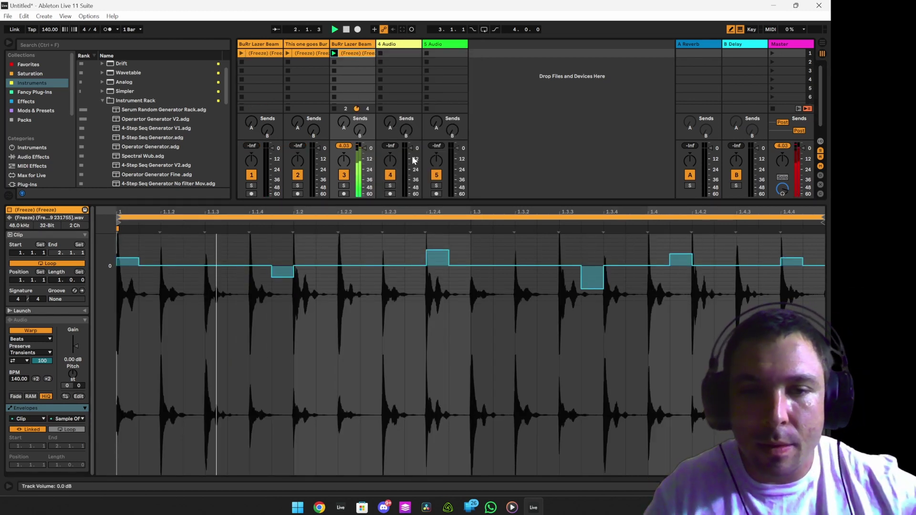
pyautogui.click(504, 251)
pyautogui.click(659, 284)
pyautogui.click(746, 243)
pyautogui.click(372, 250)
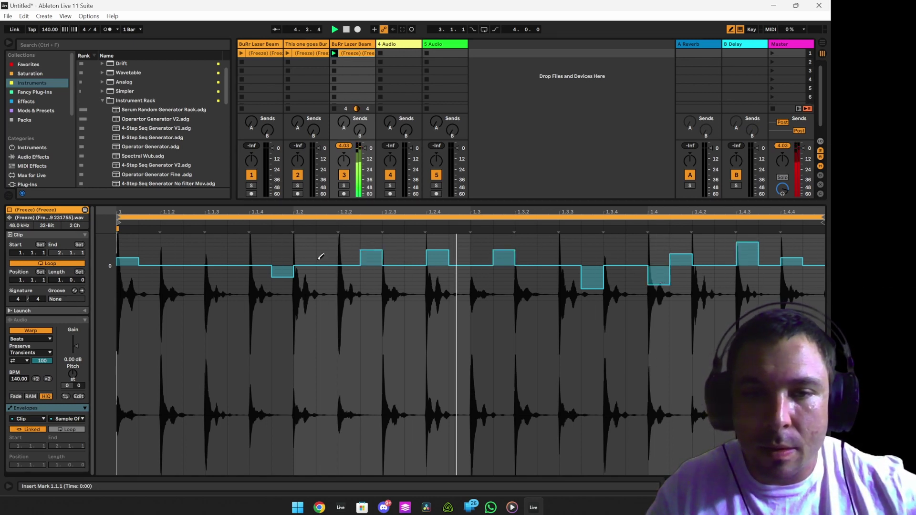
pyautogui.click(193, 296)
pyautogui.click(227, 285)
# Redraw the Sample Offset envelope over the whole bar with continuous strokes, refining it into shorter, gentler steps.
pyautogui.moveTo(251, 242)
pyautogui.mouseDown()
pyautogui.moveTo(387, 291)
pyautogui.moveTo(695, 311)
pyautogui.moveTo(823, 281)
pyautogui.mouseUp()
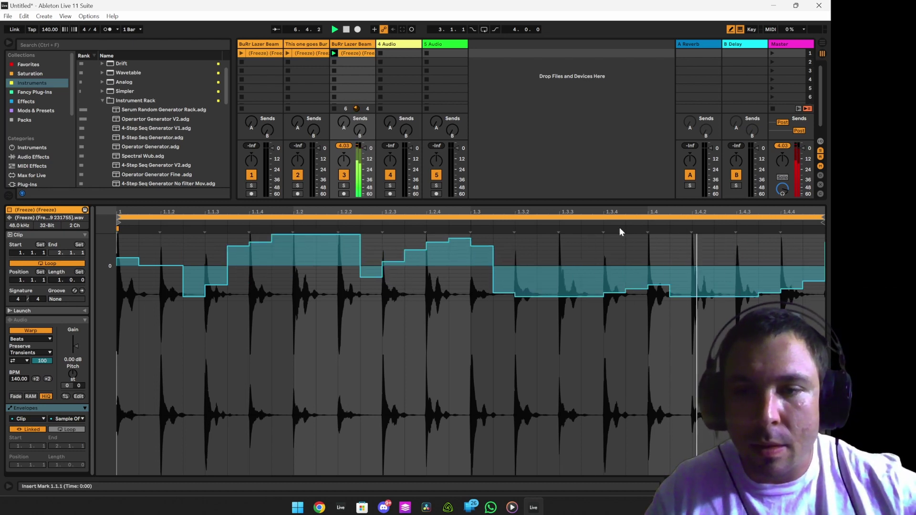
pyautogui.moveTo(172, 282)
pyautogui.mouseDown()
pyautogui.moveTo(415, 246)
pyautogui.moveTo(665, 291)
pyautogui.moveTo(825, 235)
pyautogui.mouseUp()
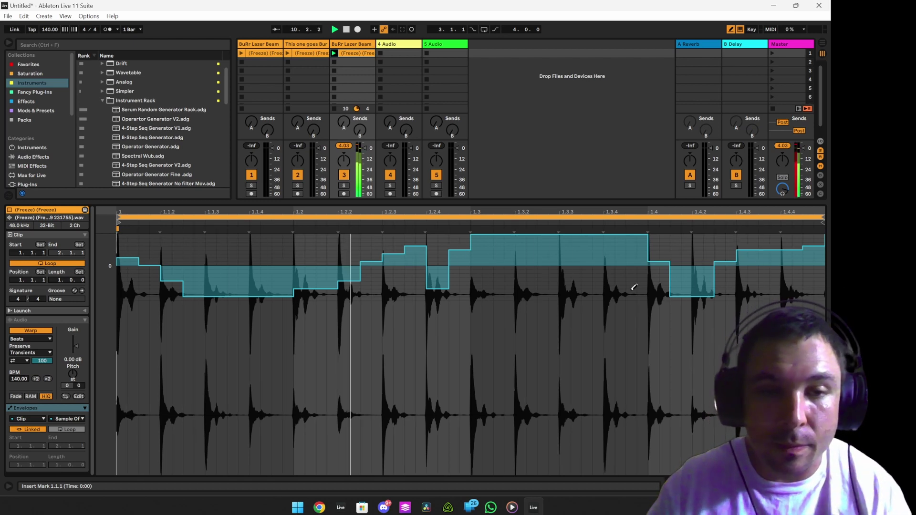
pyautogui.moveTo(182, 267)
pyautogui.mouseDown()
pyautogui.moveTo(370, 248)
pyautogui.moveTo(469, 215)
pyautogui.moveTo(540, 267)
pyautogui.moveTo(678, 238)
pyautogui.moveTo(748, 205)
pyautogui.moveTo(810, 217)
pyautogui.moveTo(821, 294)
pyautogui.mouseUp()
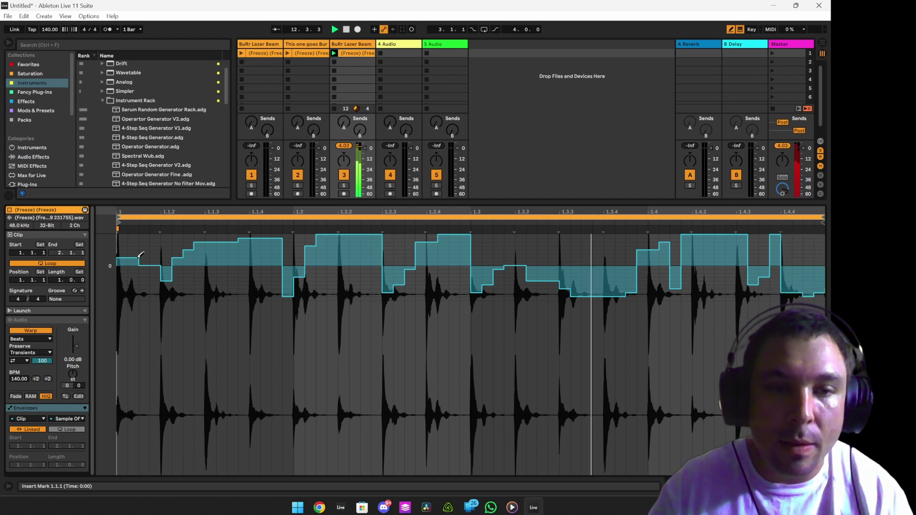
pyautogui.moveTo(141, 255)
pyautogui.mouseDown()
pyautogui.moveTo(249, 270)
pyautogui.moveTo(545, 247)
pyautogui.moveTo(623, 274)
pyautogui.moveTo(719, 268)
pyautogui.moveTo(766, 248)
pyautogui.moveTo(820, 262)
pyautogui.mouseUp()
pyautogui.moveTo(215, 255)
pyautogui.mouseDown()
pyautogui.moveTo(428, 274)
pyautogui.moveTo(421, 264)
pyautogui.mouseUp()
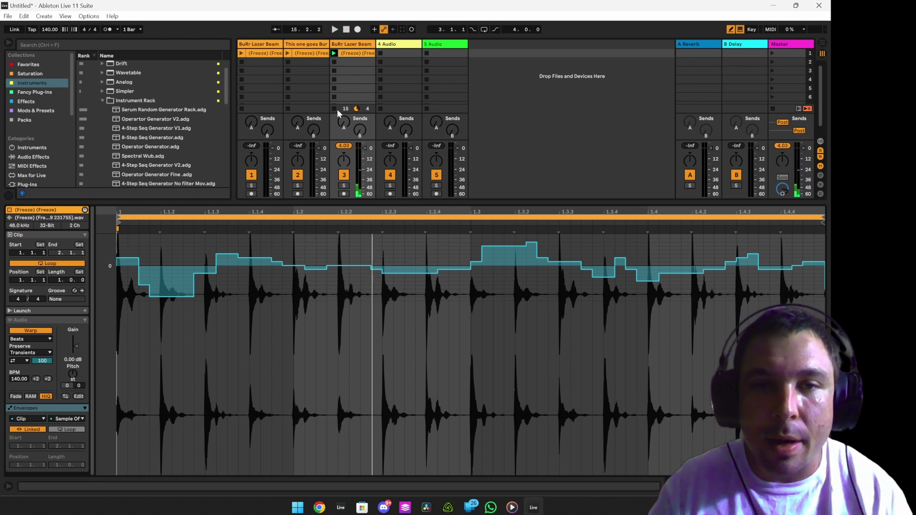
# Stop the third track's clip and play the first track's clip for comparison.
pyautogui.click(336, 110)
pyautogui.click(242, 53)
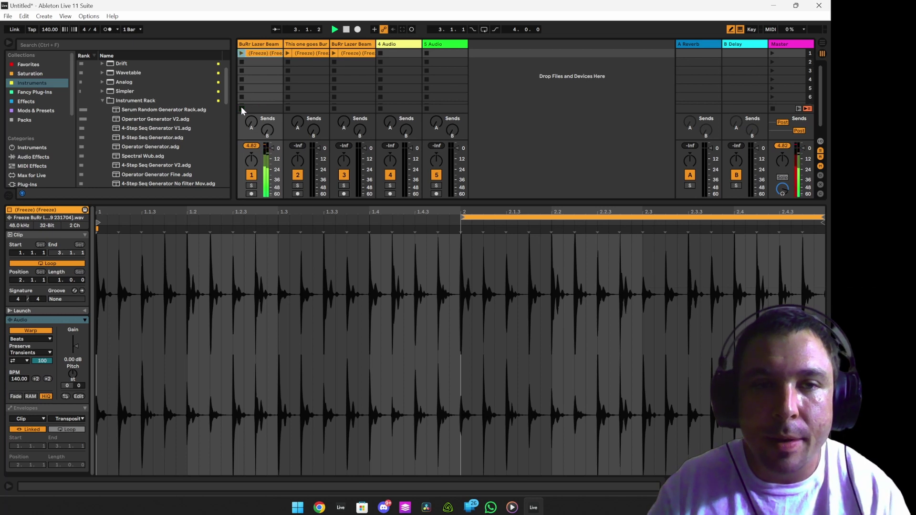
# Set the transient envelope of the third track's clip to 3 and play it.
pyautogui.click(335, 53)
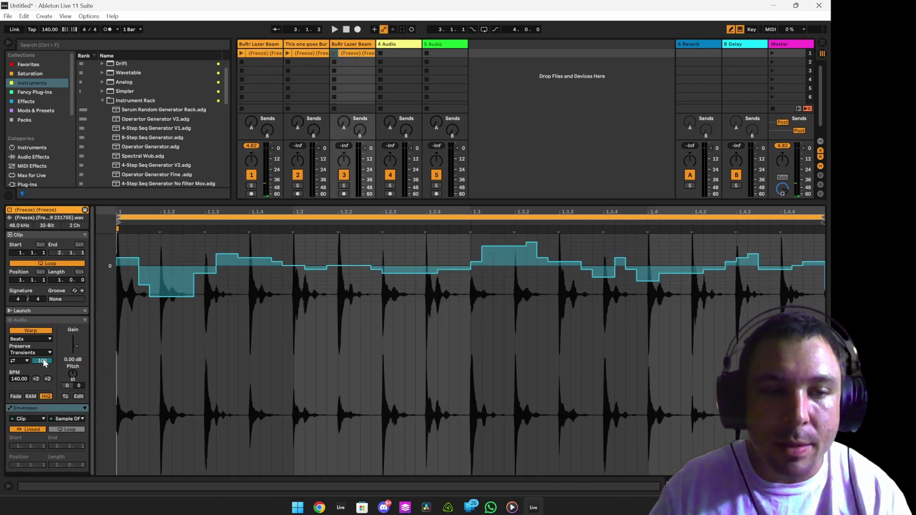
pyautogui.moveTo(41, 360); pyautogui.dragTo(46, 423)
pyautogui.press('space')
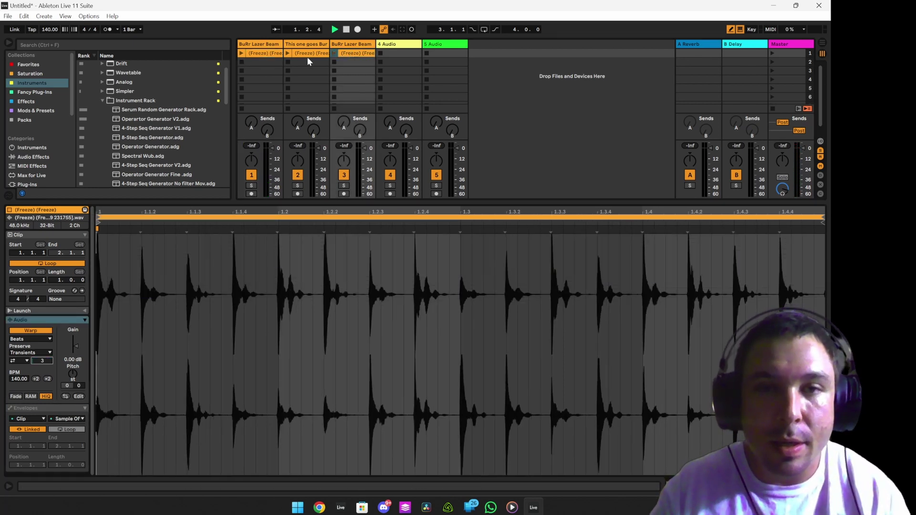
pyautogui.click(335, 53)
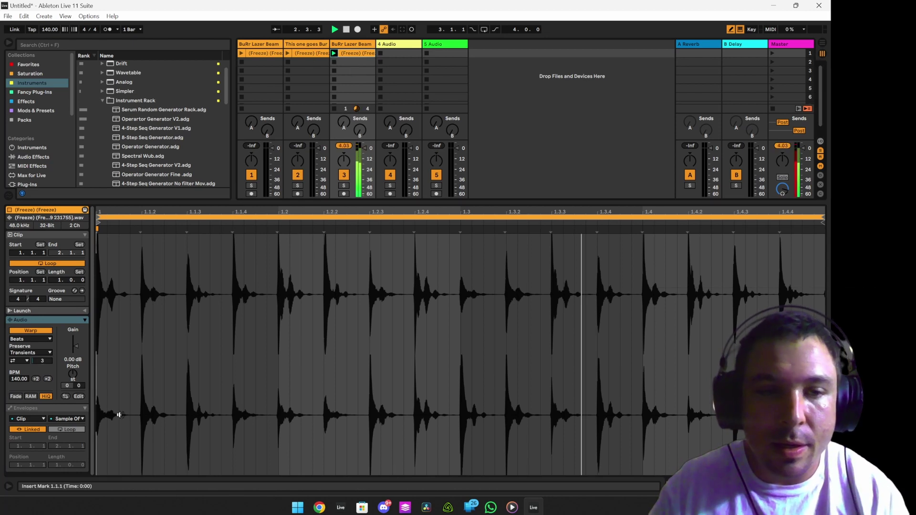
# Audition the third track's clip at pitches of +19 st and -38 st, and set it to -26 st.
pyautogui.click(73, 410)
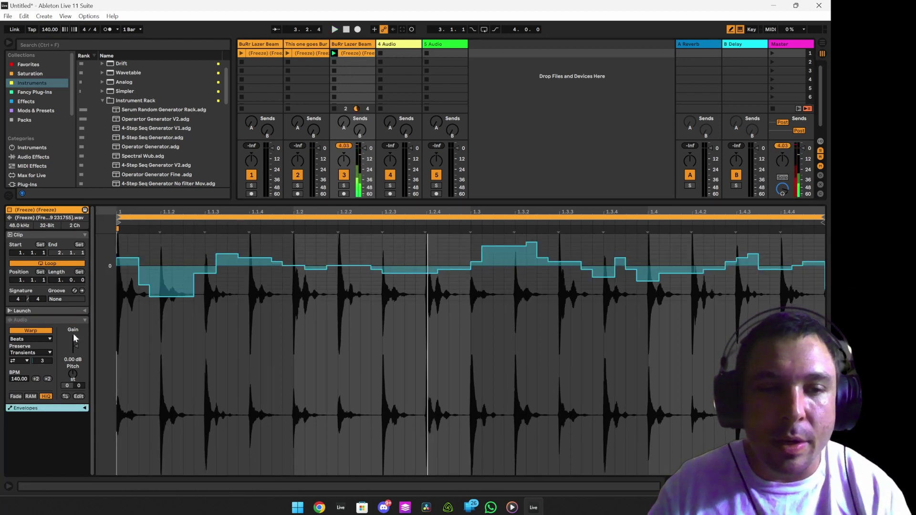
pyautogui.moveTo(70, 385); pyautogui.dragTo(68, 345)
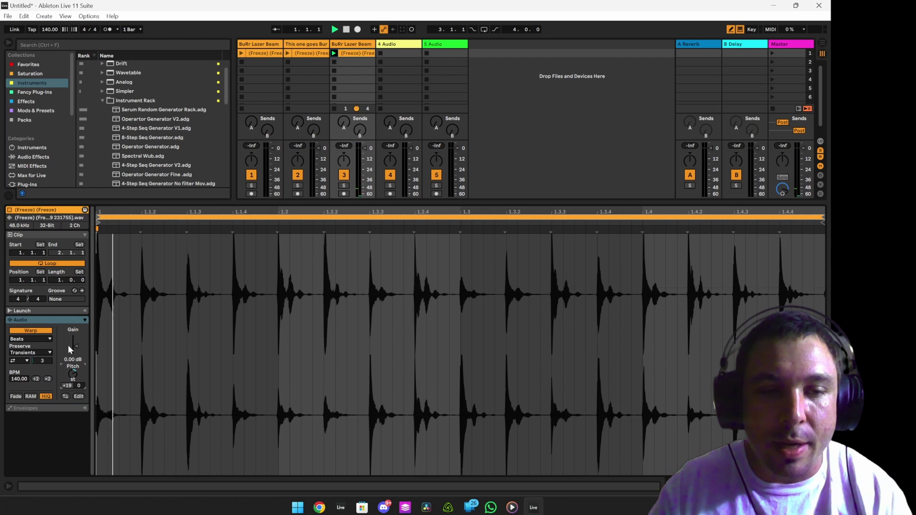
pyautogui.press('space')
pyautogui.moveTo(70, 389); pyautogui.dragTo(73, 459)
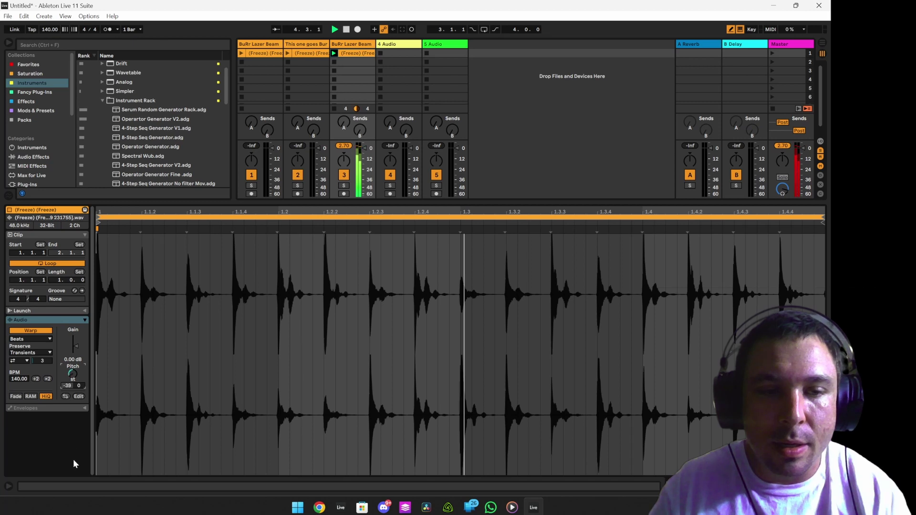
pyautogui.moveTo(73, 459); pyautogui.dragTo(85, 405)
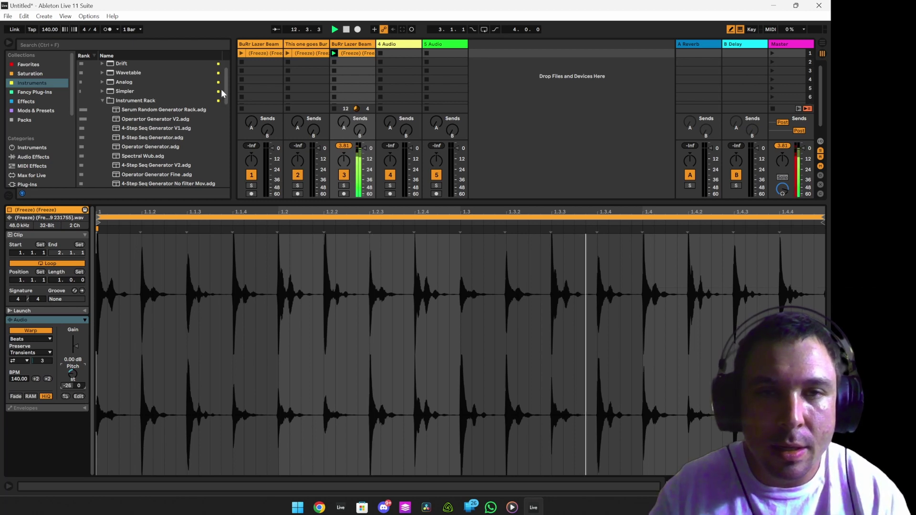
# Freeze the third track, BuRr Lazer Beam.
pyautogui.rightClick(359, 44)
pyautogui.click(407, 104)
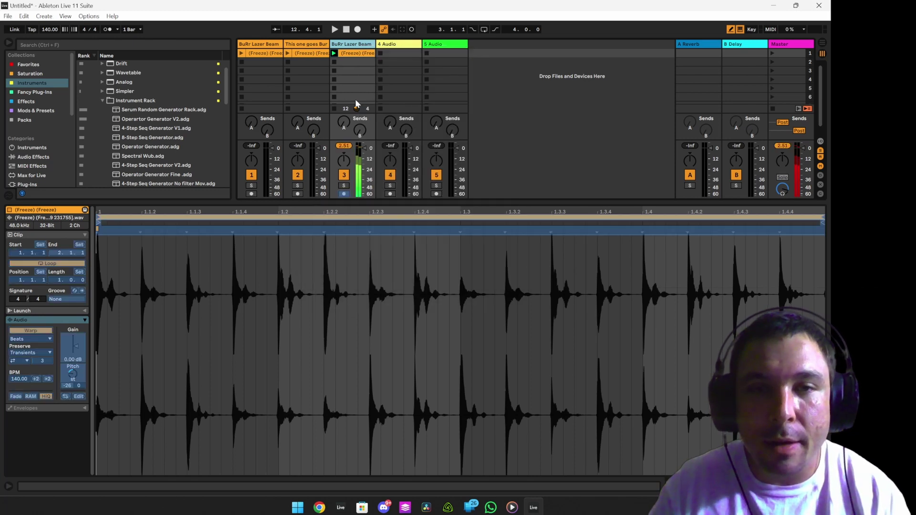
# Flatten the frozen third track and crop its clip to the loop starting at 2.1.1.
pyautogui.rightClick(358, 44)
pyautogui.click(100, 230)
pyautogui.moveTo(100, 222); pyautogui.dragTo(472, 222)
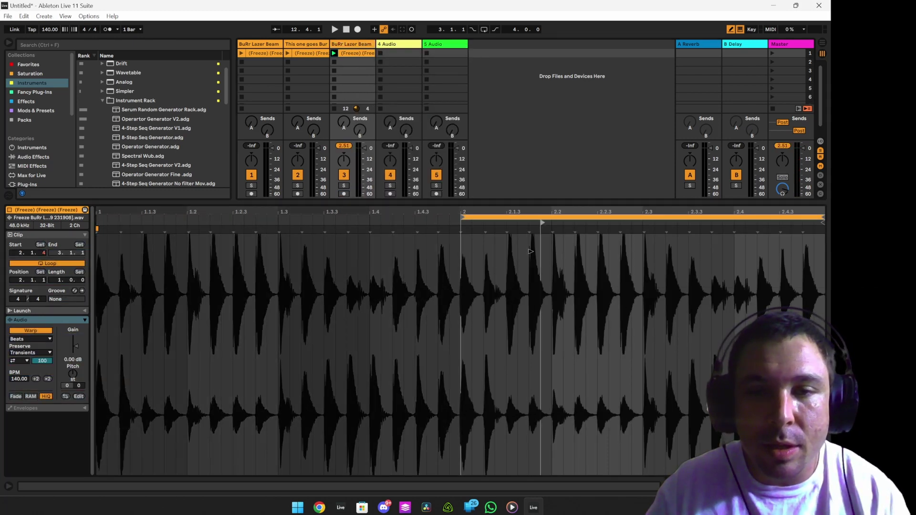
pyautogui.hotkey('ctrl', 'shift', 'j')
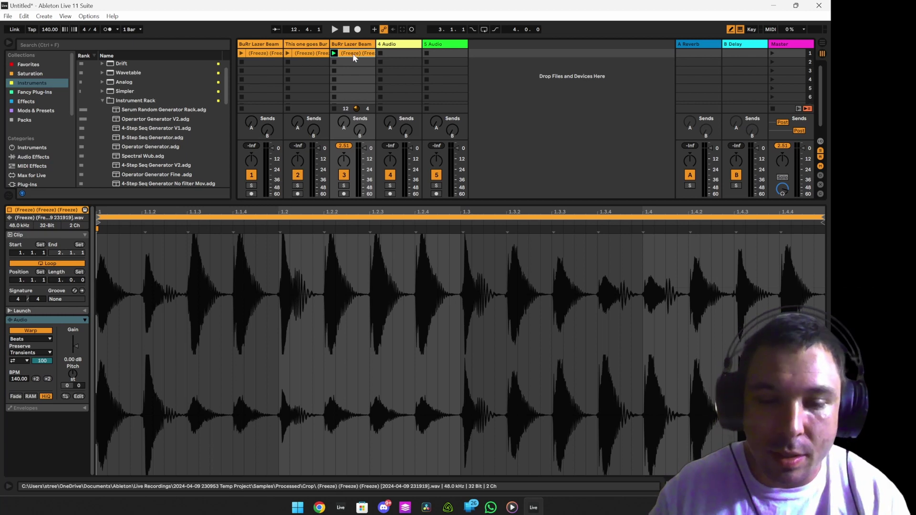
# Reverse the cropped clip and audition it with transient looping off, a transient envelope of 26 and a pitch of -36 st.
pyautogui.click(66, 397)
pyautogui.press('space')
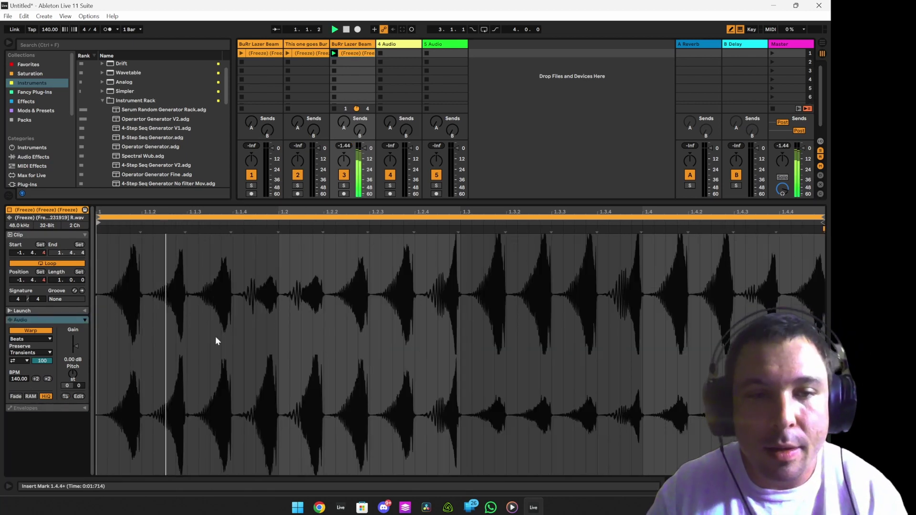
pyautogui.click(20, 361)
pyautogui.click(20, 368)
pyautogui.write('1')
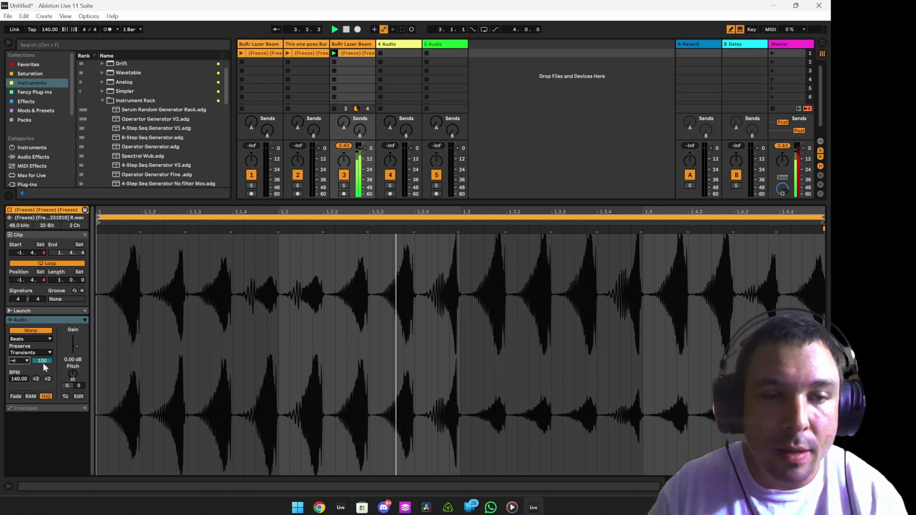
pyautogui.moveTo(52, 433); pyautogui.dragTo(73, 447)
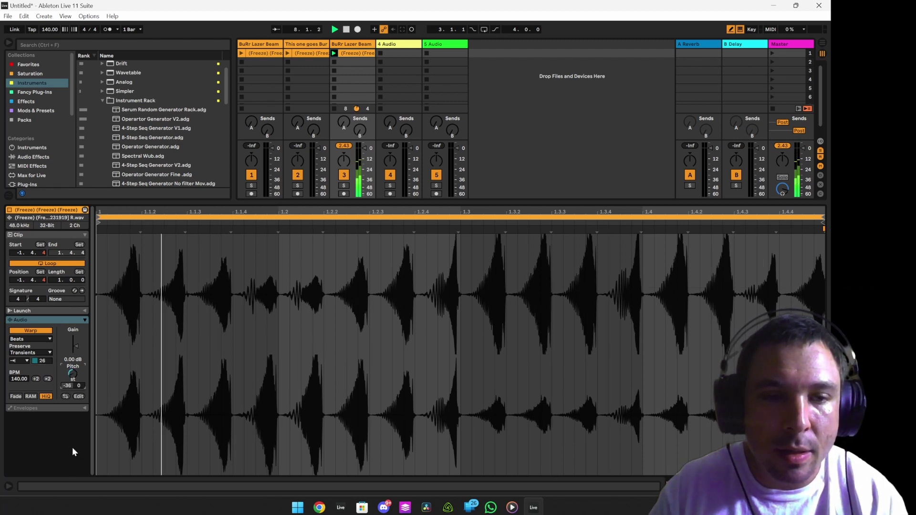
# Set the clip's transient loop mode to back-and-forth with an envelope of 3, and its pitch to about -38 st.
pyautogui.click(20, 361)
pyautogui.click(19, 374)
pyautogui.moveTo(42, 361); pyautogui.dragTo(43, 377)
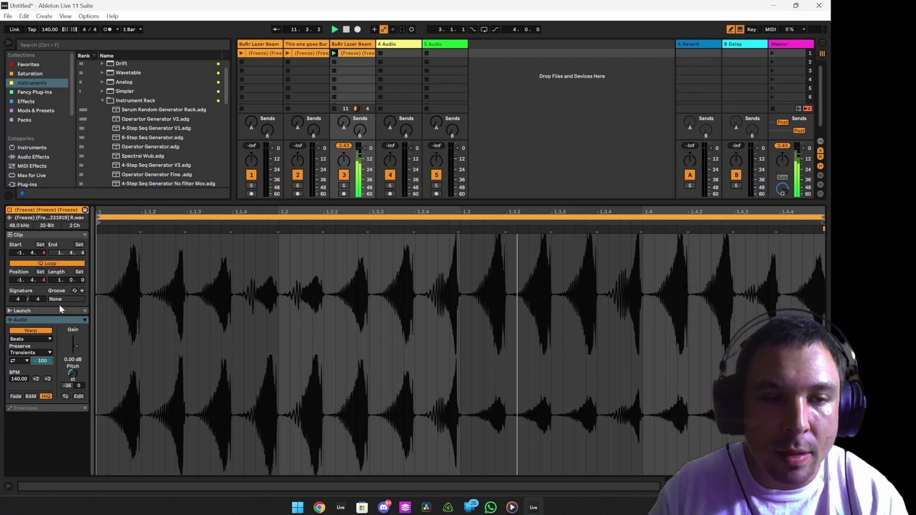
pyautogui.write('3')
pyautogui.moveTo(68, 385)
pyautogui.mouseDown()
pyautogui.moveTo(70, 371)
pyautogui.moveTo(71, 386)
pyautogui.mouseUp()
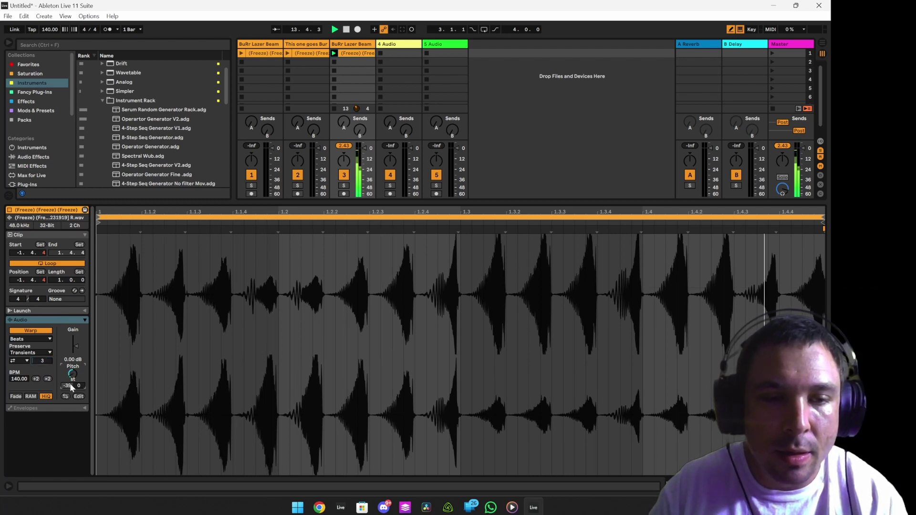
# Freeze and flatten the third track, and play the flattened clip.
pyautogui.rightClick(359, 44)
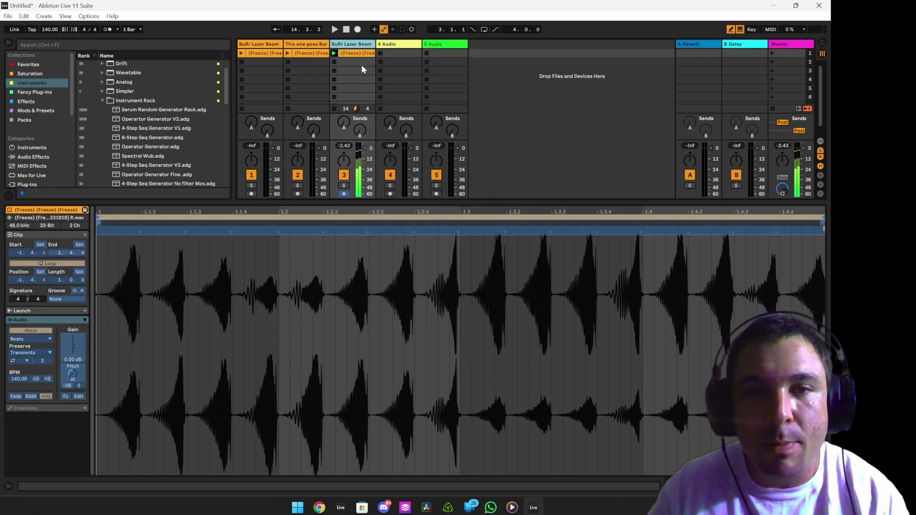
pyautogui.press('space')
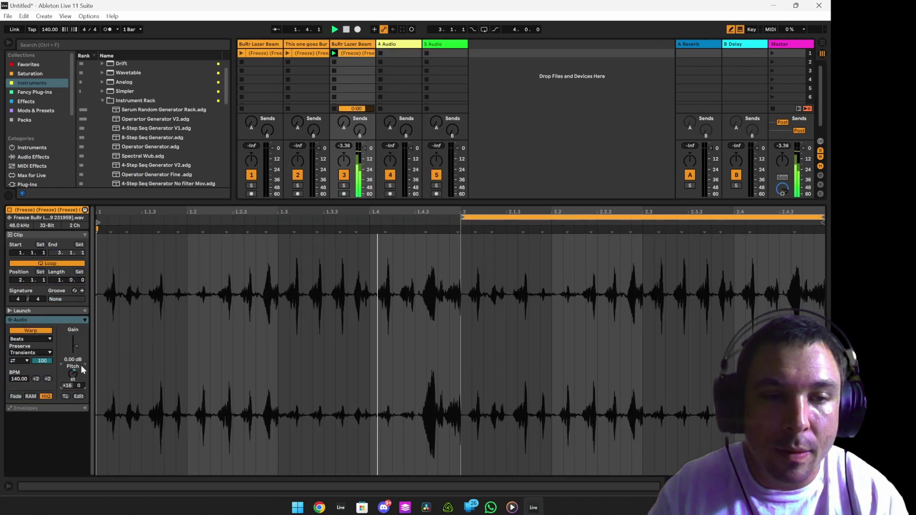
# Try the clip with transient looping off, then set back-and-forth looping, an envelope of about 38 and a pitch of +21 st.
pyautogui.click(21, 361)
pyautogui.click(22, 369)
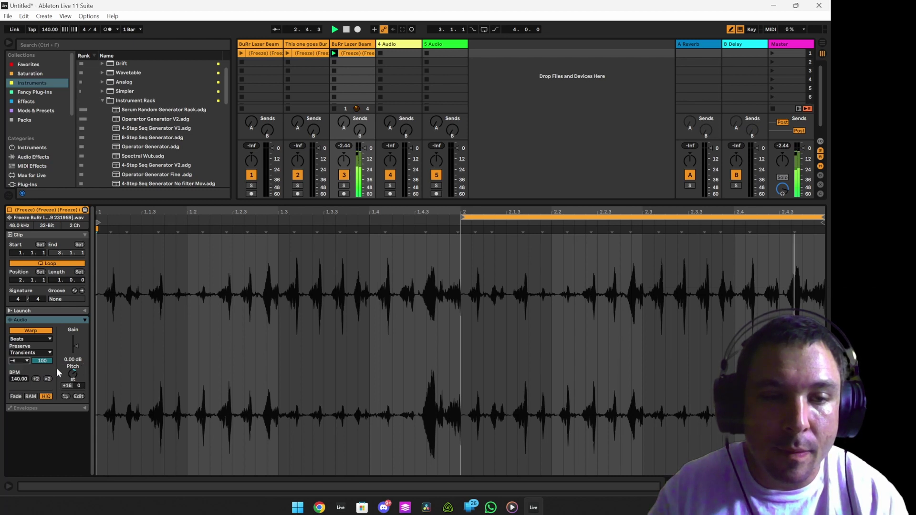
pyautogui.moveTo(43, 362); pyautogui.dragTo(68, 385)
pyautogui.click(24, 362)
pyautogui.click(23, 378)
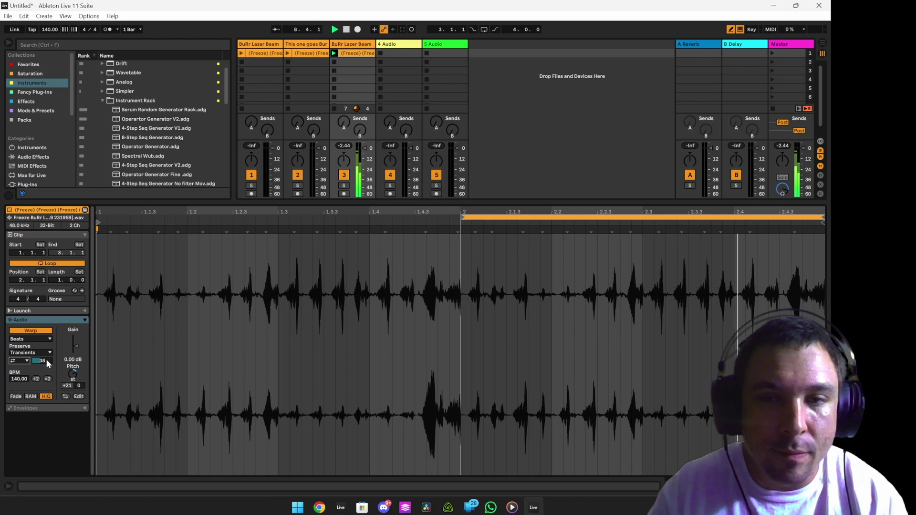
# Move the third track clip's start to 2.1.1 and crop the clip to its one-bar loop.
pyautogui.moveTo(98, 223); pyautogui.dragTo(461, 255)
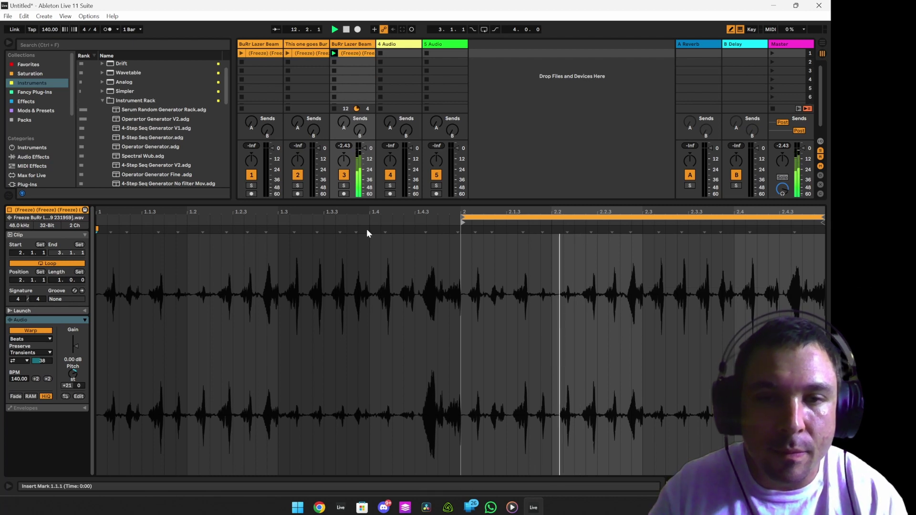
pyautogui.rightClick(358, 53)
pyautogui.click(388, 93)
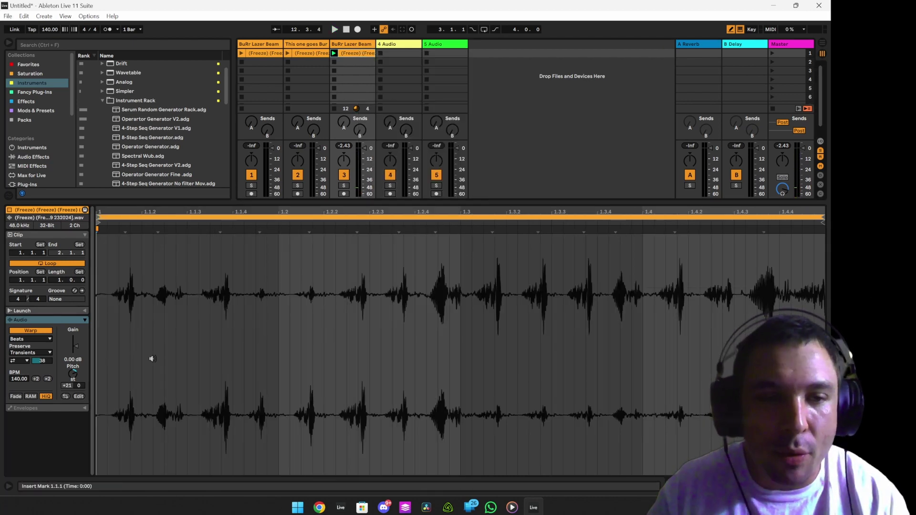
# Freeze and flatten the third track again, and crop the resulting clip to the loop starting at 2.1.1.
pyautogui.rightClick(352, 54)
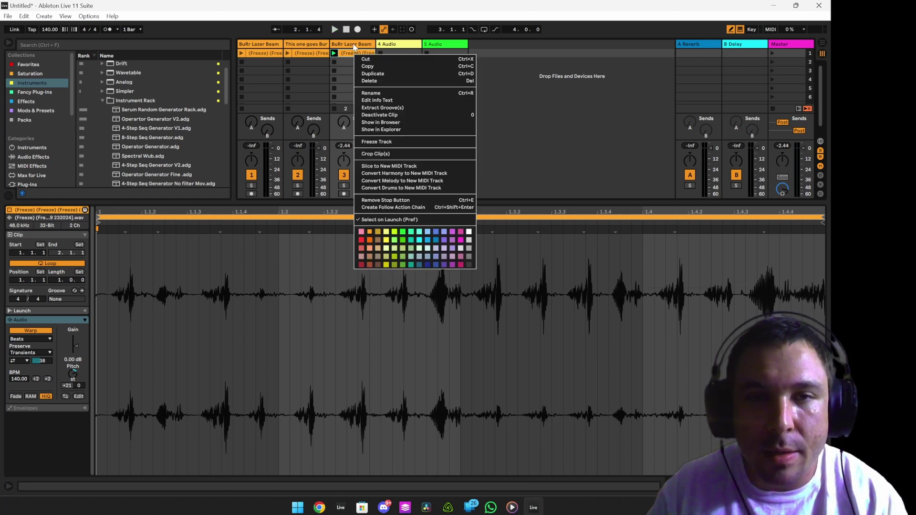
pyautogui.rightClick(361, 46)
pyautogui.click(385, 103)
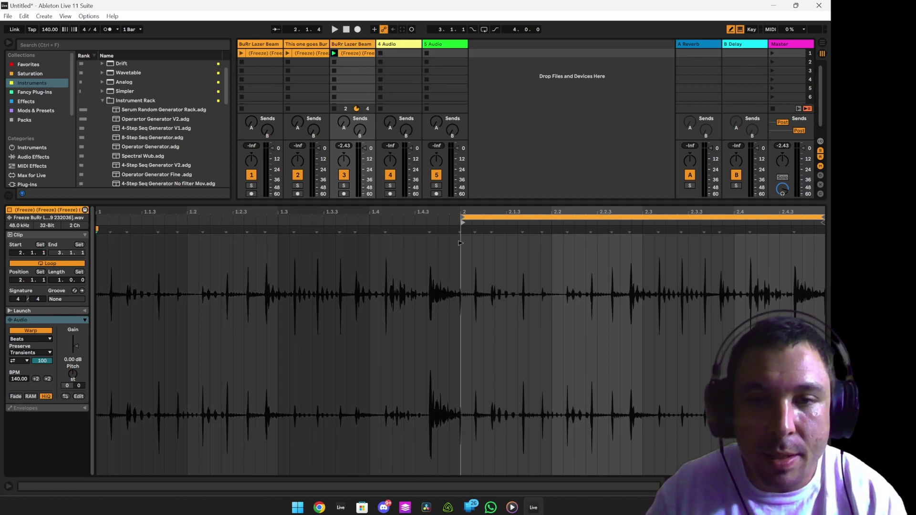
pyautogui.press('space')
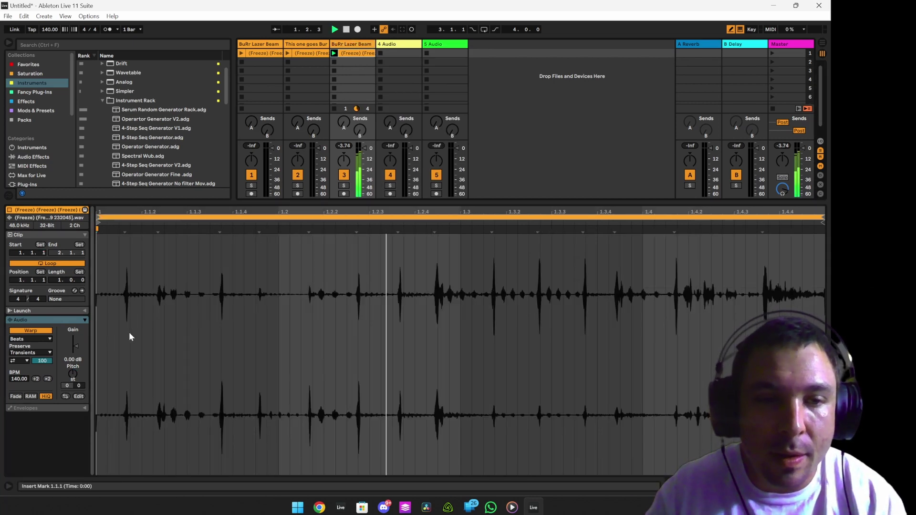
# Stop playback, reverse the third track's cropped clip and play it.
pyautogui.press('space')
pyautogui.click(65, 396)
pyautogui.press('space')
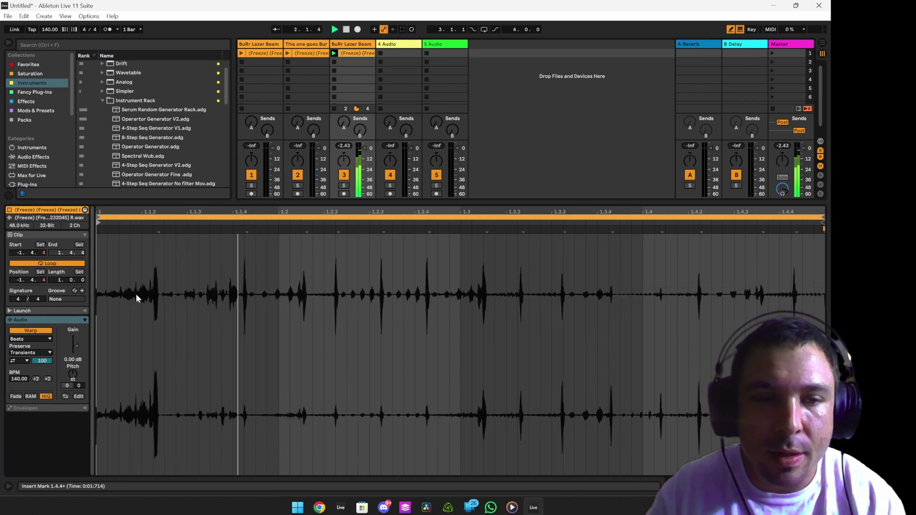
# Turn off the clip's transient looping, set its transient envelope to 25 and raise its gain to 14 dB.
pyautogui.click(21, 361)
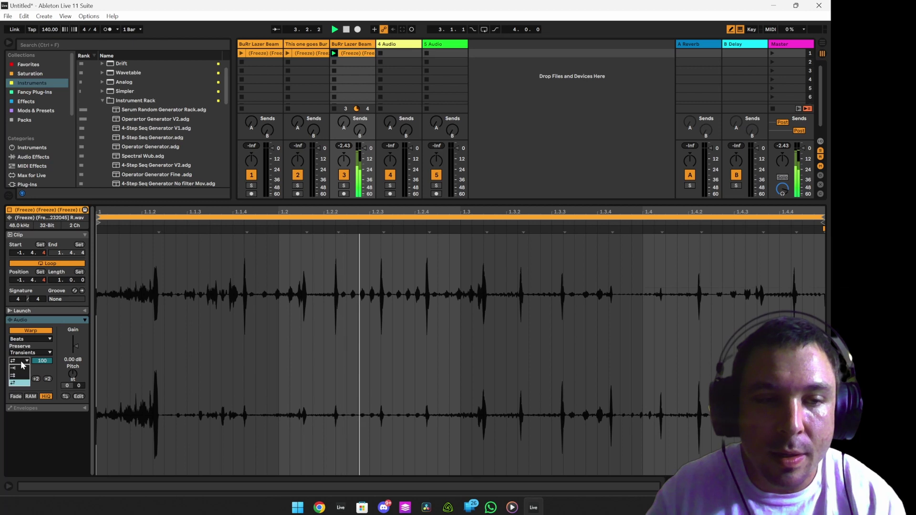
pyautogui.click(21, 367)
pyautogui.moveTo(42, 363); pyautogui.dragTo(49, 408)
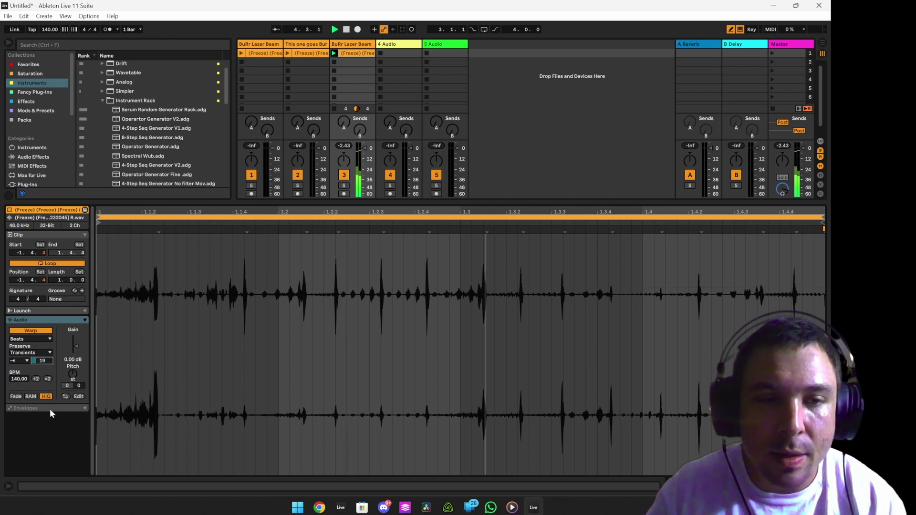
pyautogui.moveTo(79, 356); pyautogui.dragTo(79, 337)
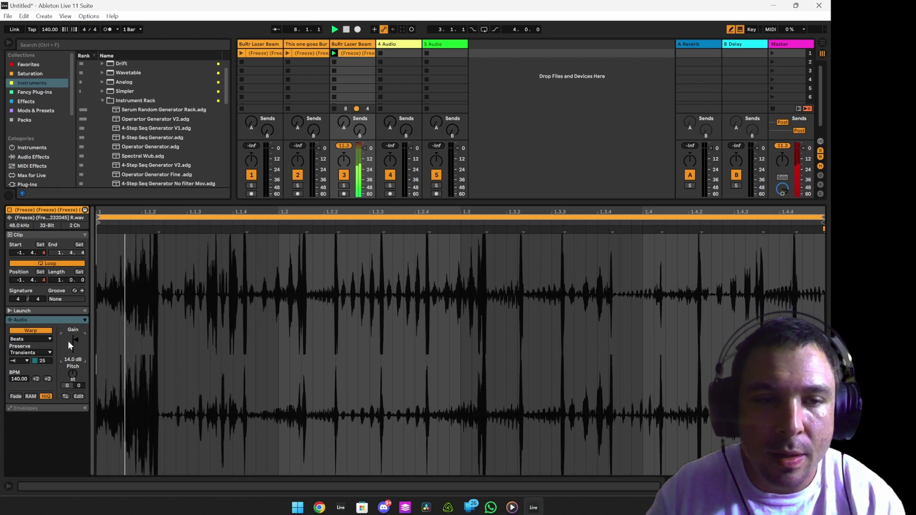
# Audition the clip's Preserve setting at 1/8, then set it to 1/16 with a transient envelope of 33.
pyautogui.click(47, 351)
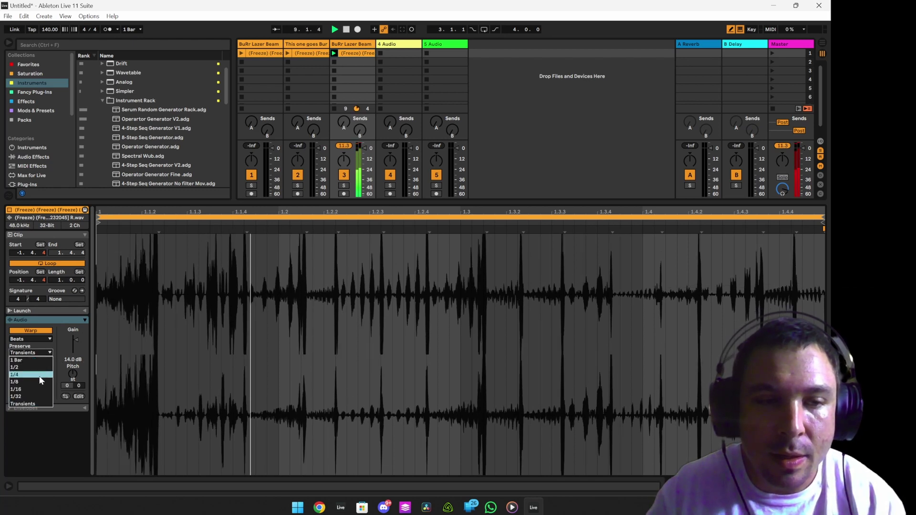
pyautogui.click(39, 381)
pyautogui.click(47, 353)
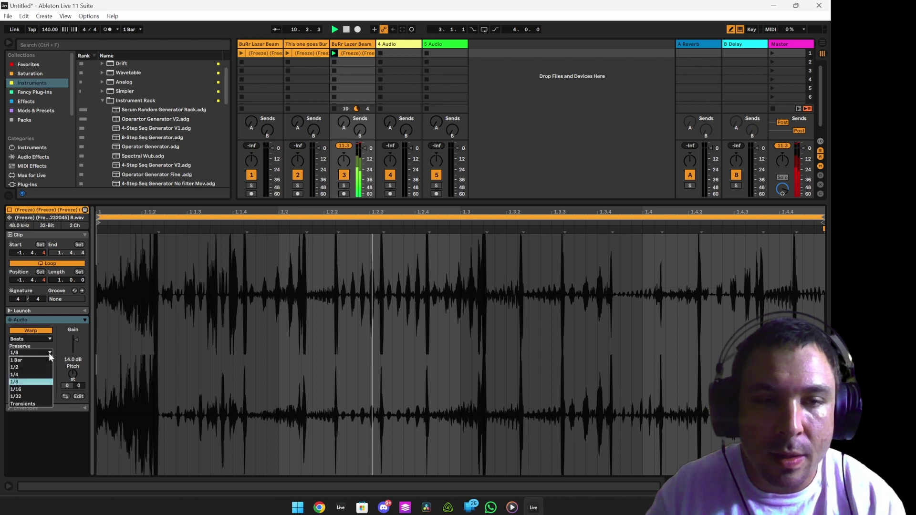
pyautogui.click(42, 390)
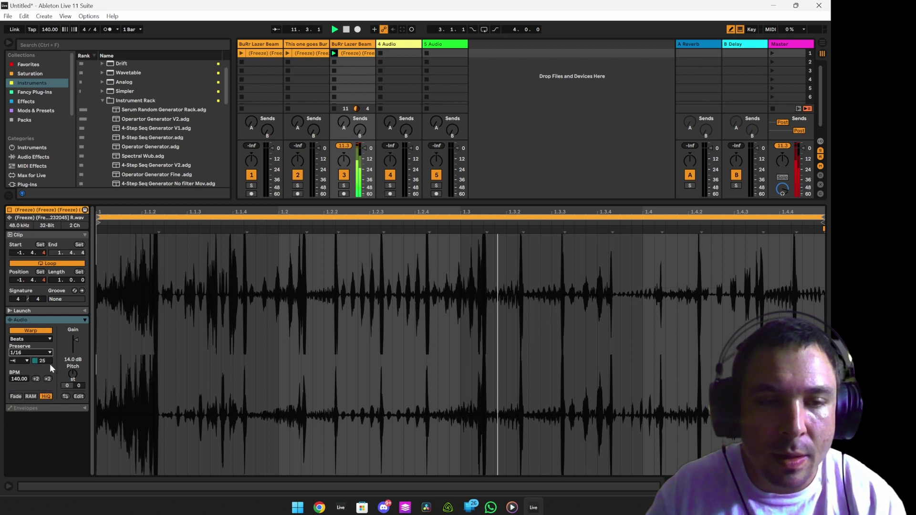
pyautogui.moveTo(46, 361)
pyautogui.mouseDown()
pyautogui.moveTo(46, 377)
pyautogui.moveTo(49, 358)
pyautogui.mouseUp()
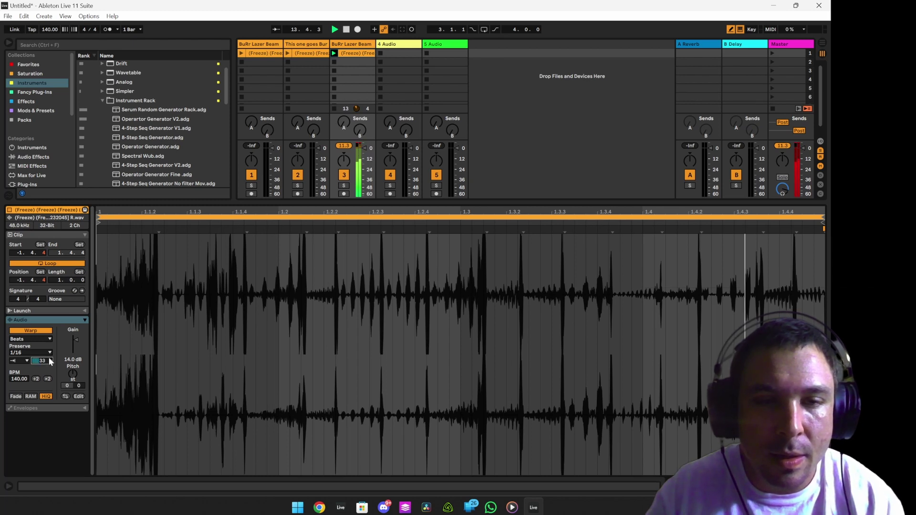
# Add the OTT preset from the favorites to the third track and set its Time to 346 % in Peak mode.
pyautogui.click(351, 44)
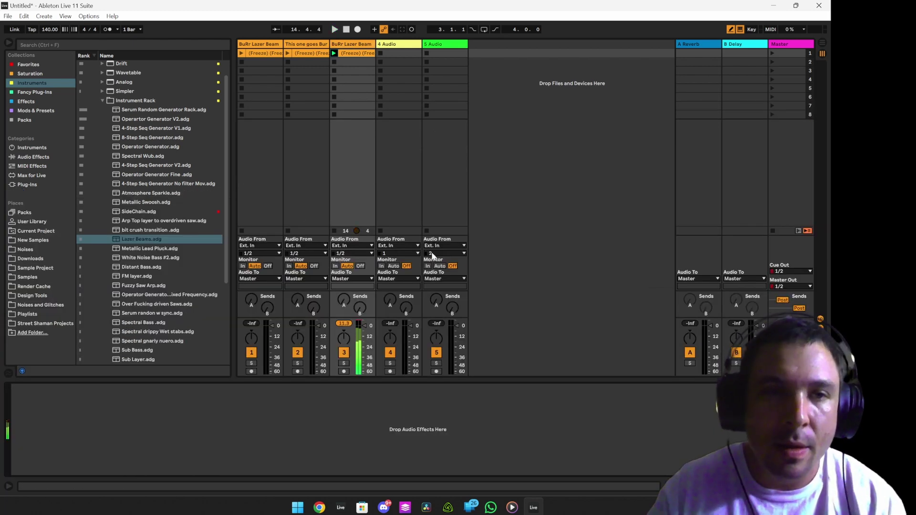
pyautogui.click(39, 65)
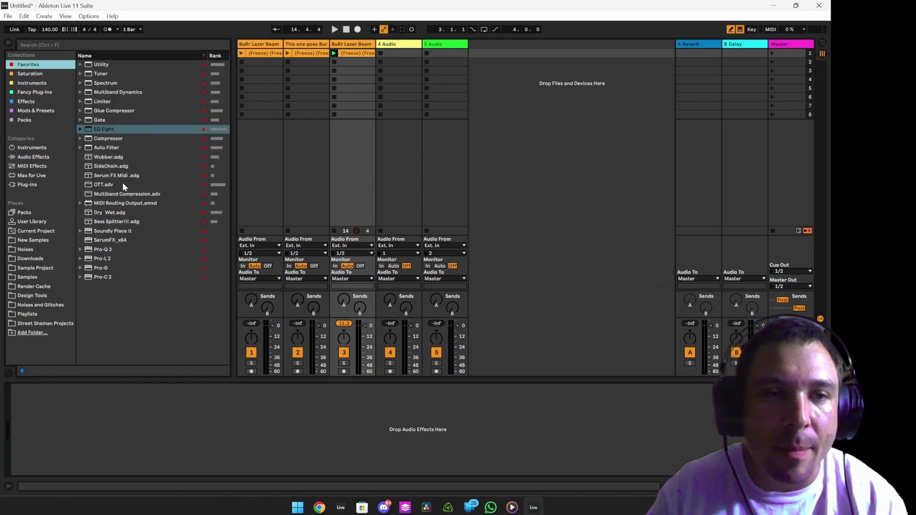
pyautogui.moveTo(118, 185); pyautogui.dragTo(41, 442)
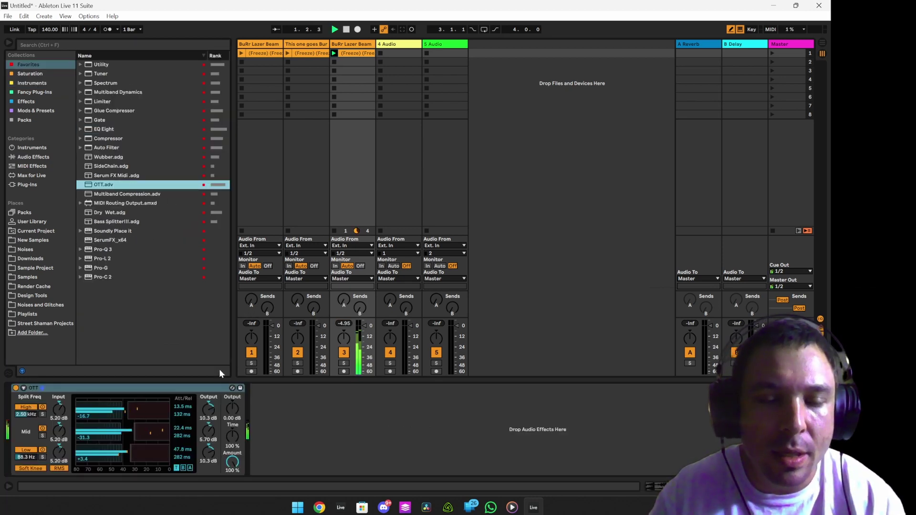
pyautogui.moveTo(233, 436); pyautogui.dragTo(234, 439)
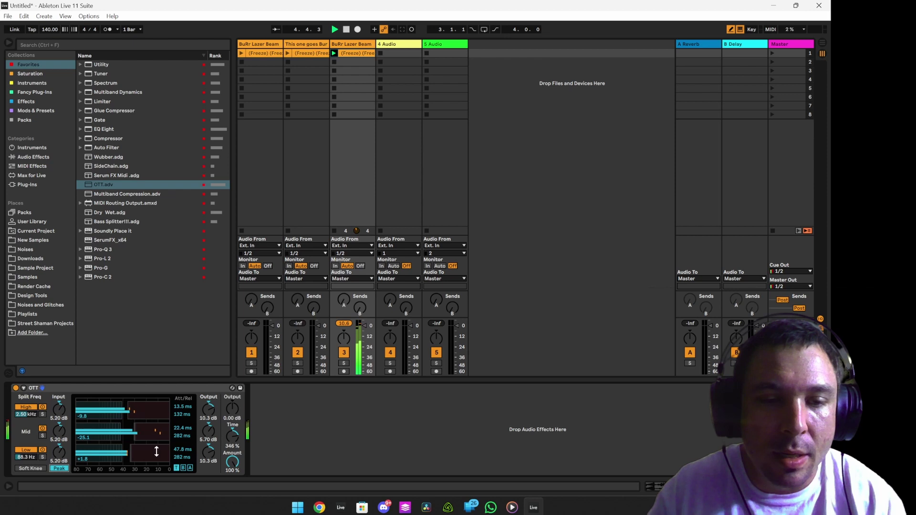
# Duplicate the OTT device three times on the third track and collapse all four devices.
pyautogui.click(179, 388)
pyautogui.hotkey('ctrl', 'd')
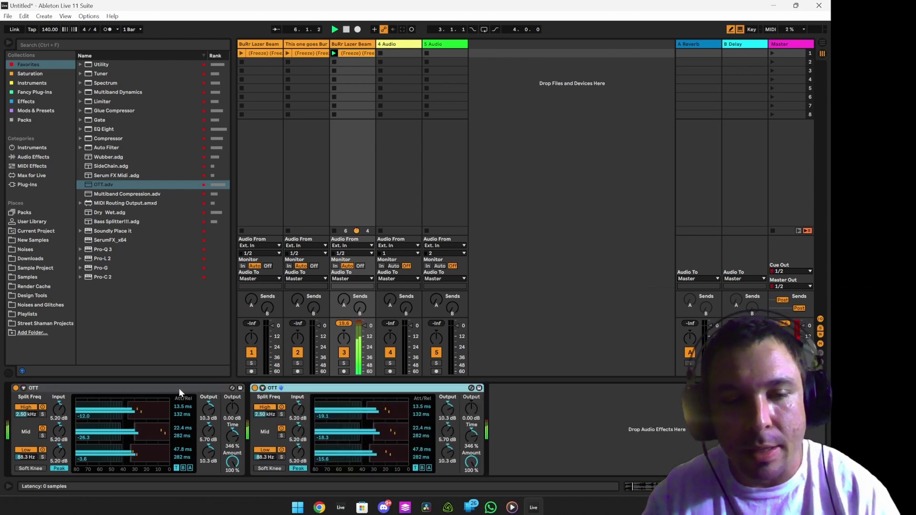
pyautogui.hotkey('ctrl', 'd')
pyautogui.hotkey('ctrl', 'd')
pyautogui.doubleClick(51, 389)
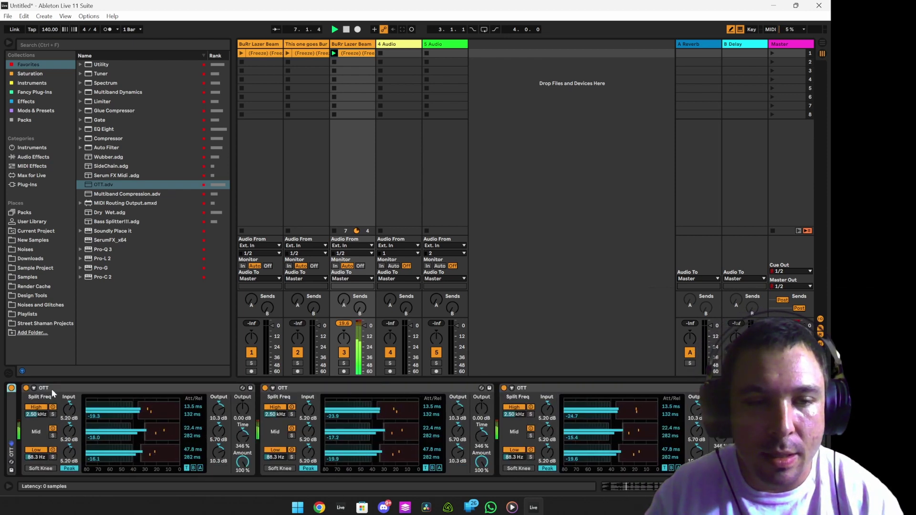
pyautogui.doubleClick(87, 390)
pyautogui.doubleClick(123, 390)
pyautogui.doubleClick(155, 390)
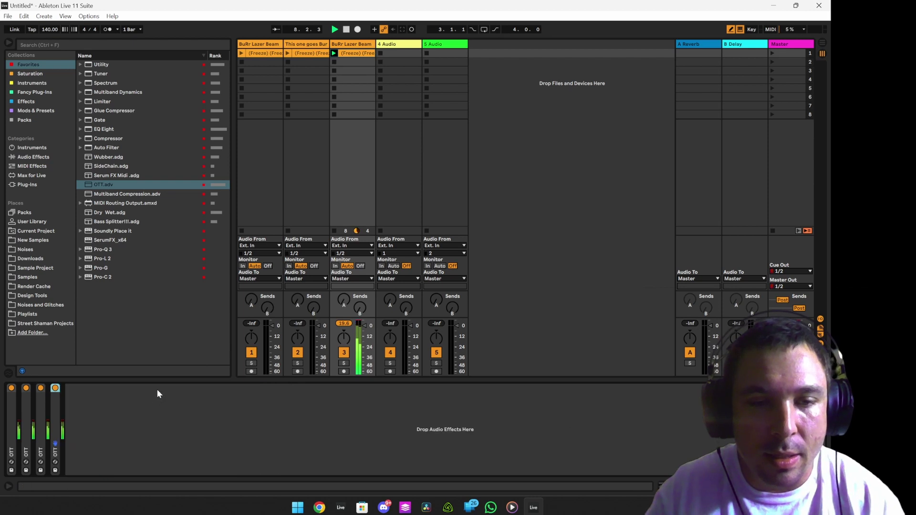
# Freeze and flatten the third track with its OTT chain.
pyautogui.rightClick(354, 44)
pyautogui.click(382, 99)
pyautogui.rightClick(355, 44)
pyautogui.click(387, 107)
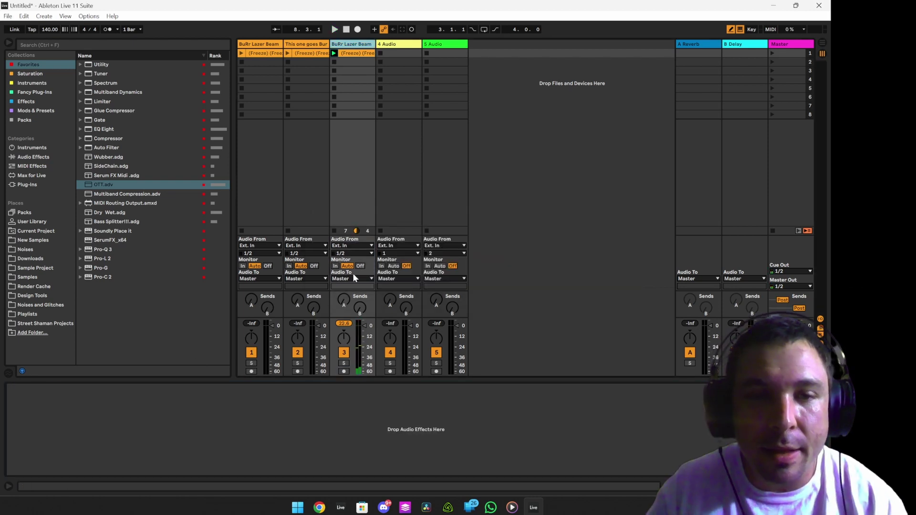
# Play the third track's flattened clip and crop it to one bar, then show the track's device chain.
pyautogui.click(335, 53)
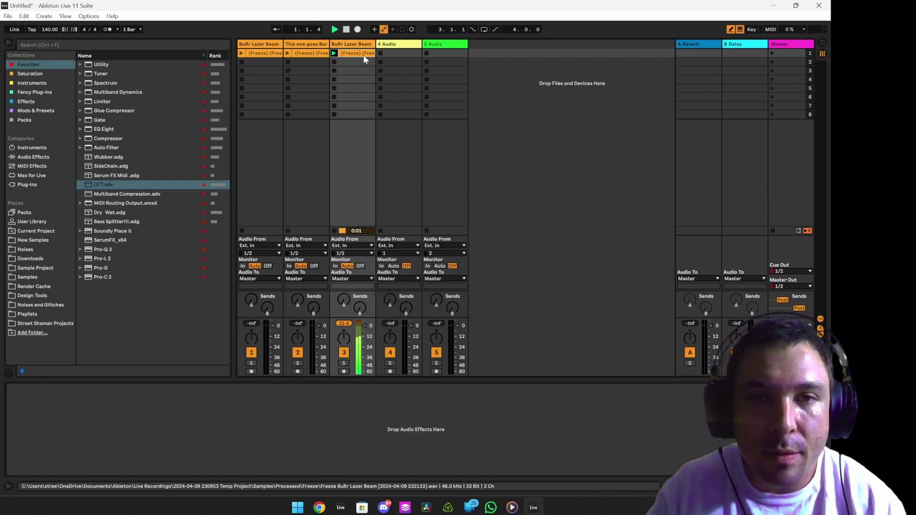
pyautogui.doubleClick(363, 53)
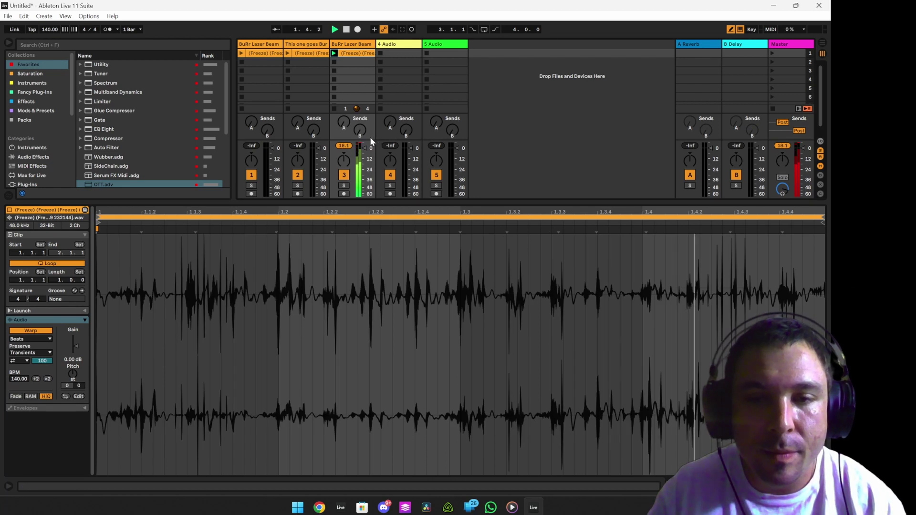
pyautogui.doubleClick(356, 44)
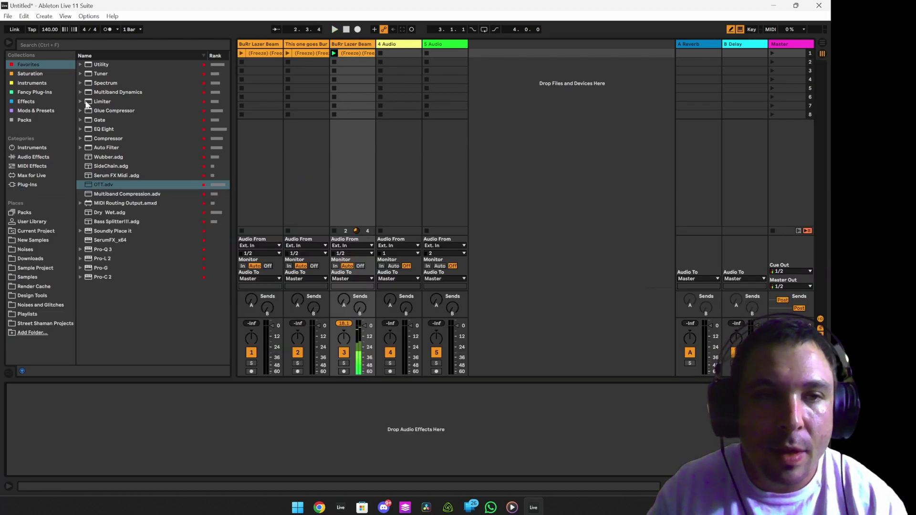
# Add Saturn 2 from the Saturation collection to the third track, raise its output level, and audition the clip through it.
pyautogui.click(38, 74)
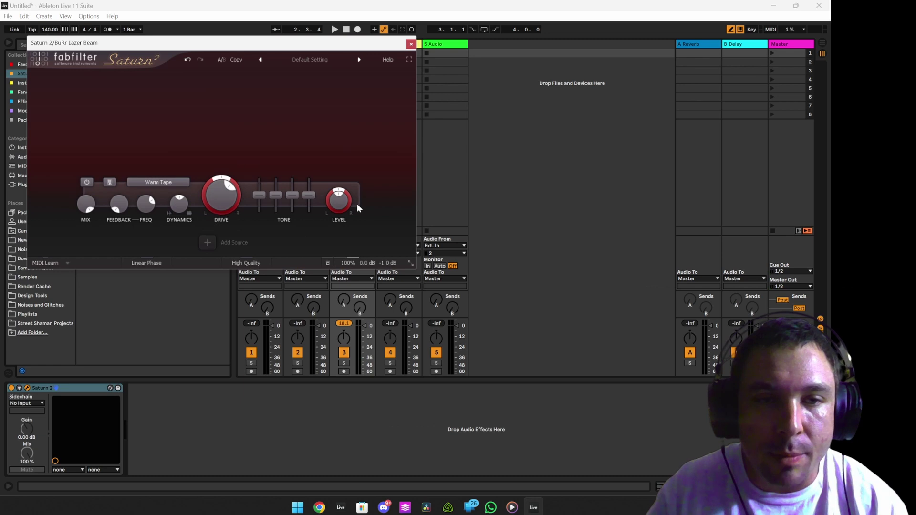
pyautogui.press('space')
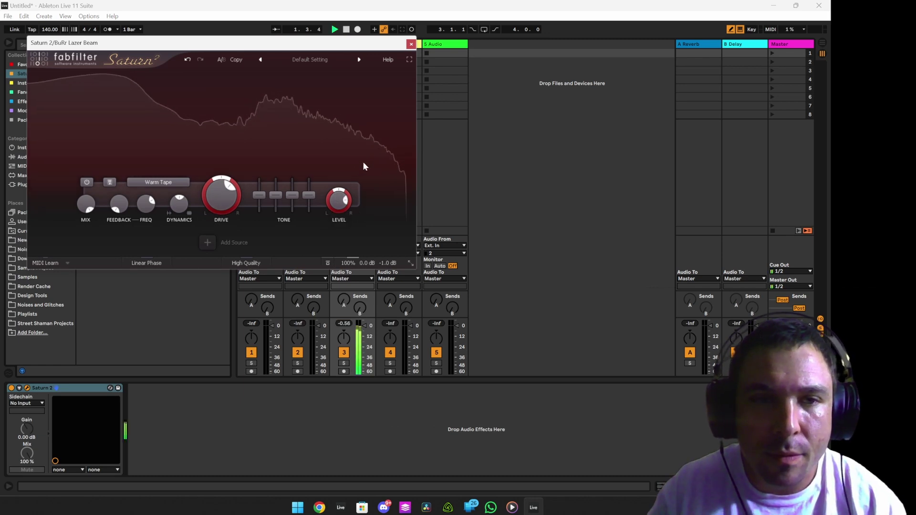
pyautogui.click(411, 44)
pyautogui.press('space')
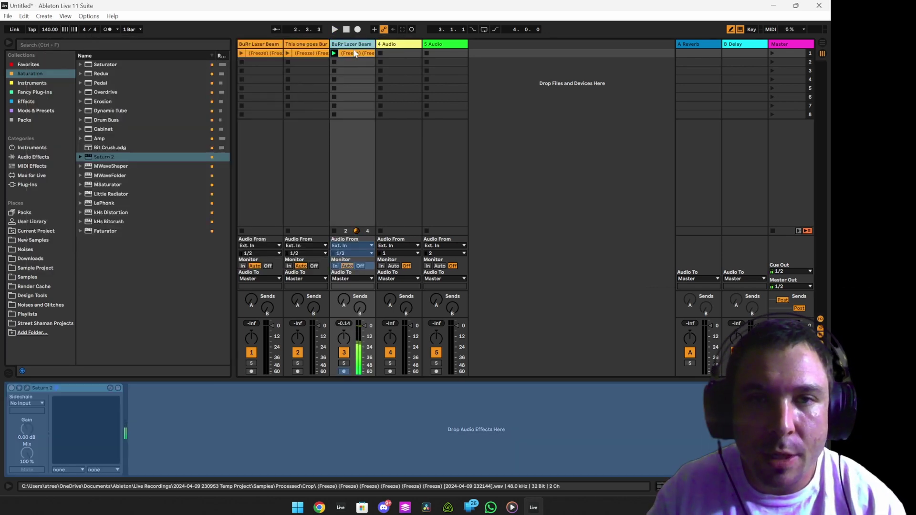
# Freeze and flatten the third track with Saturn 2, and crop the resulting clip to its second bar.
pyautogui.rightClick(355, 44)
pyautogui.click(388, 112)
pyautogui.doubleClick(350, 52)
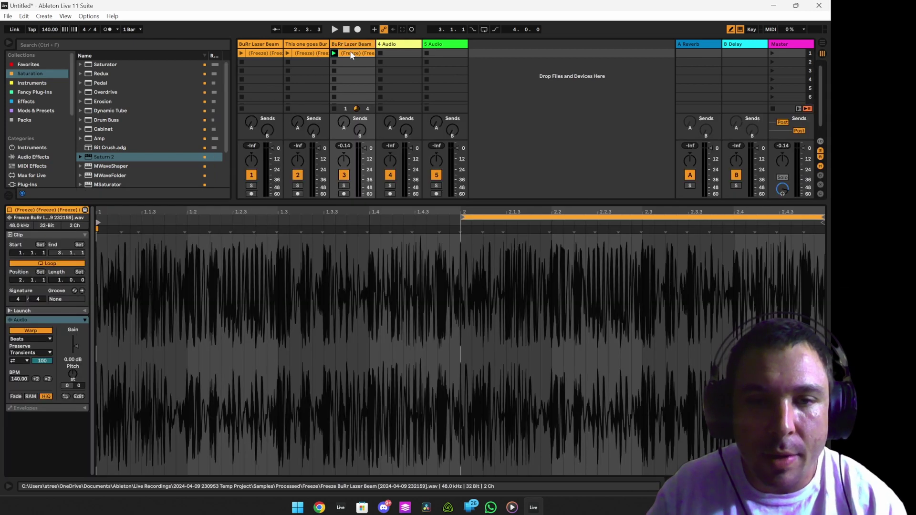
pyautogui.moveTo(99, 221); pyautogui.dragTo(462, 221)
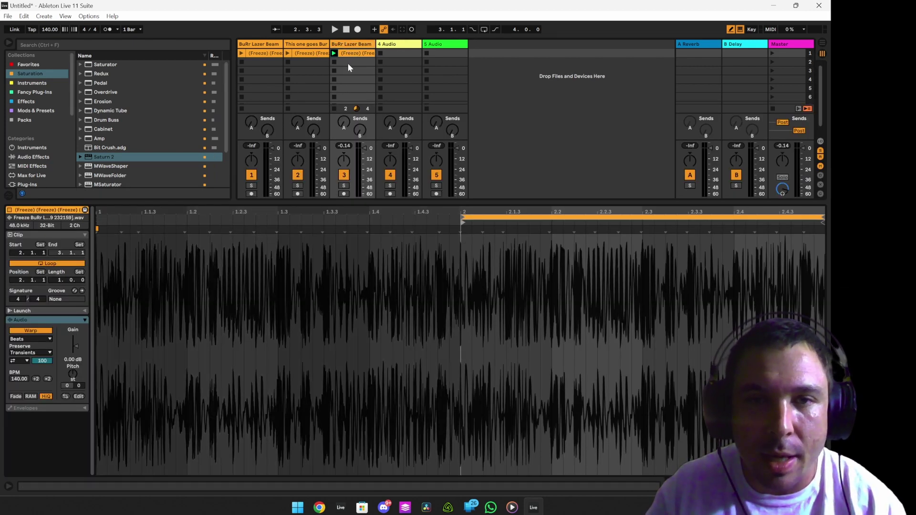
pyautogui.press('space')
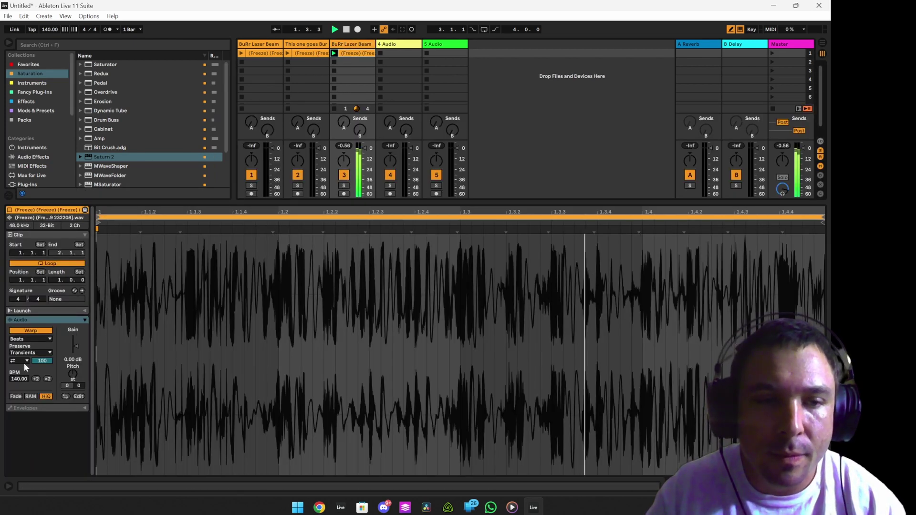
# Set the playing clip's Beats transient envelope to 7, trying loop off before returning the transient loop mode to back-and-forth.
pyautogui.click(24, 362)
pyautogui.click(25, 368)
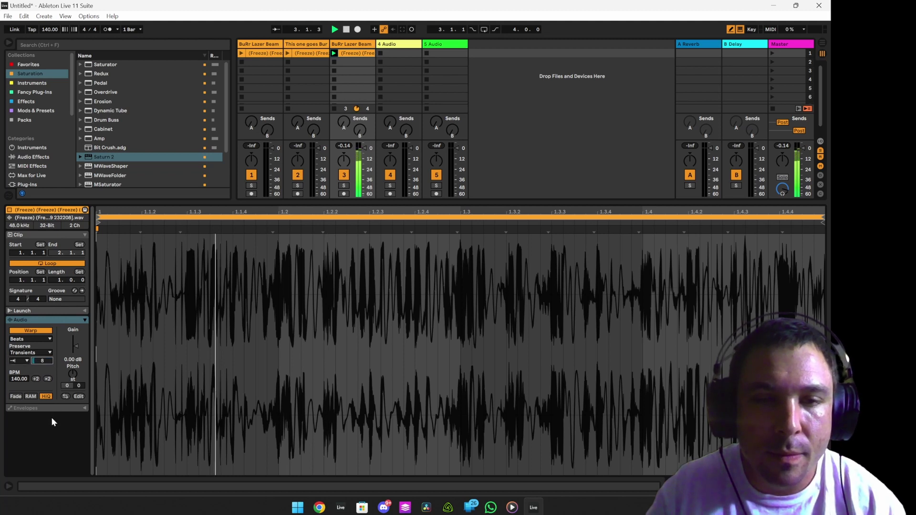
pyautogui.moveTo(51, 418); pyautogui.dragTo(54, 419)
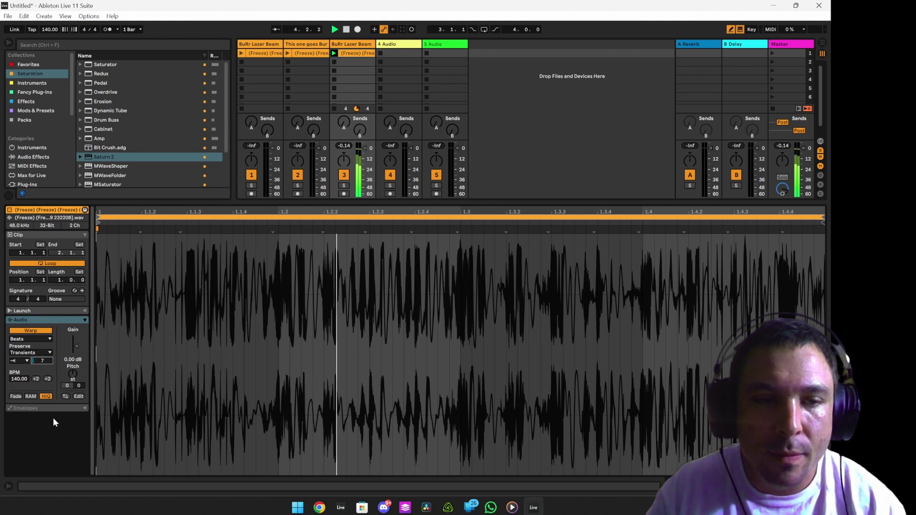
pyautogui.click(21, 360)
pyautogui.click(19, 382)
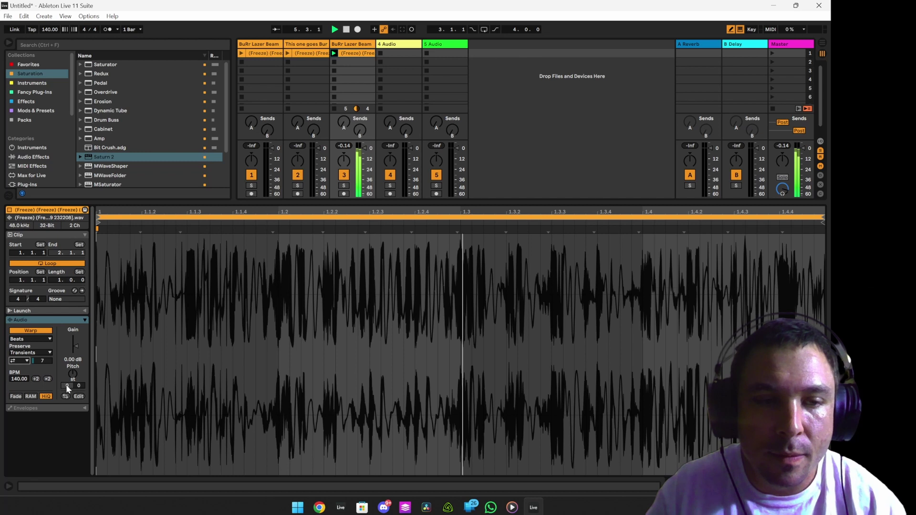
# Transpose the third track's clip up 19 semitones and freeze and flatten the track.
pyautogui.moveTo(66, 385); pyautogui.dragTo(73, 353)
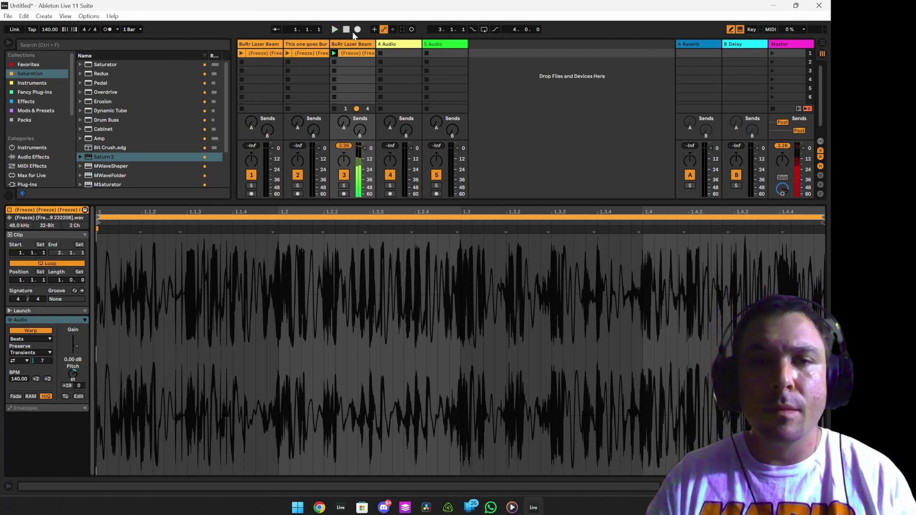
pyautogui.rightClick(355, 47)
pyautogui.click(400, 102)
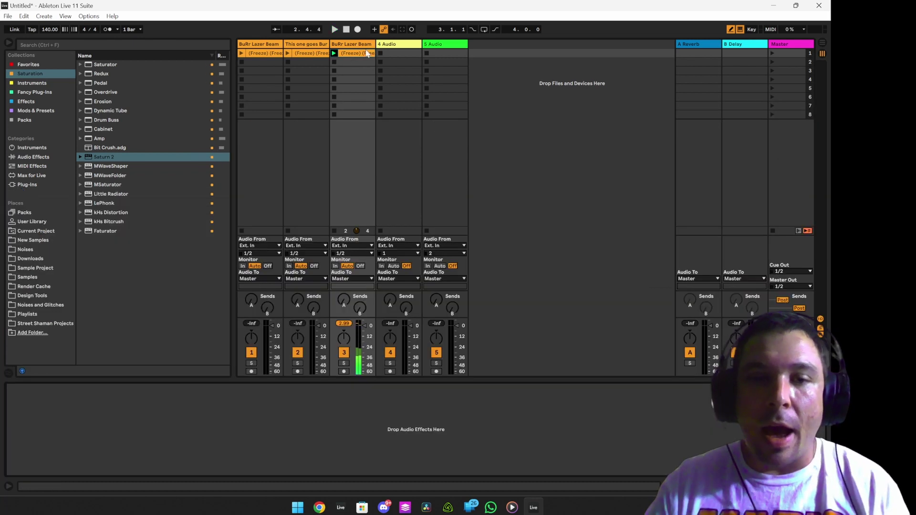
# Add PITCHMAP from the Fancy Plug-Ins collection to the third track and show its plug-in window.
pyautogui.click(39, 158)
pyautogui.click(33, 184)
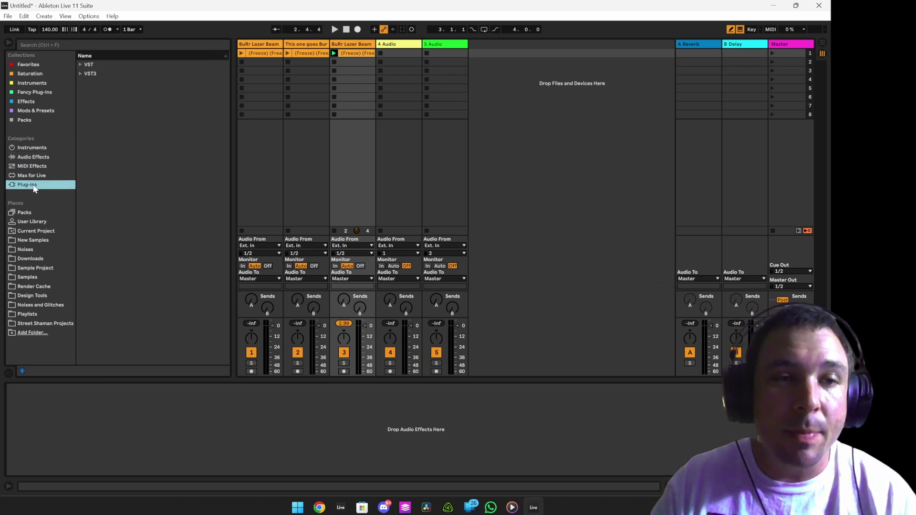
pyautogui.click(39, 93)
pyautogui.doubleClick(106, 177)
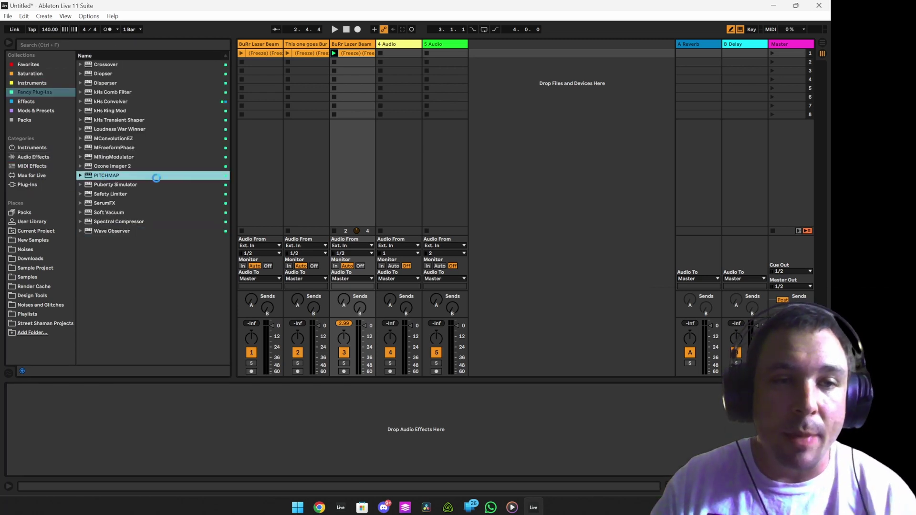
pyautogui.click(27, 387)
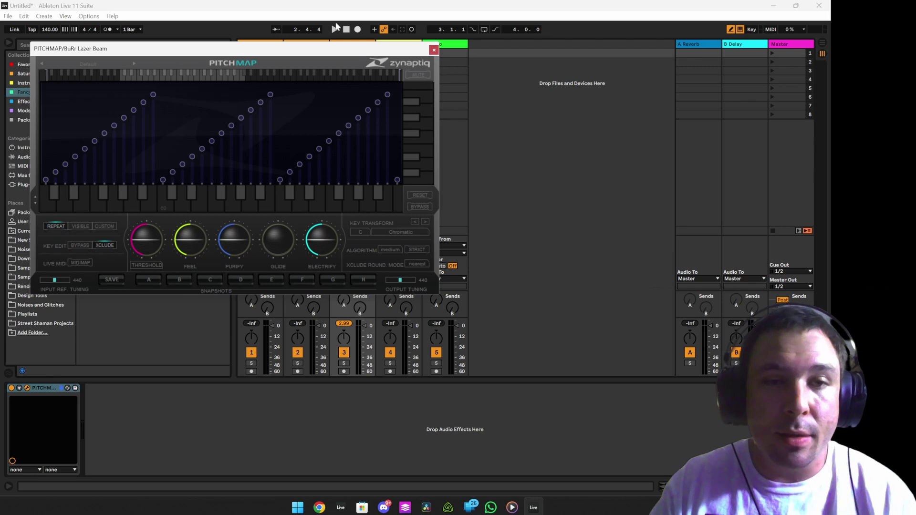
# Try PITCHMAP's presets and load a stepped scale preset that uses the linear algorithm in strict mode.
pyautogui.click(115, 64)
pyautogui.click(162, 81)
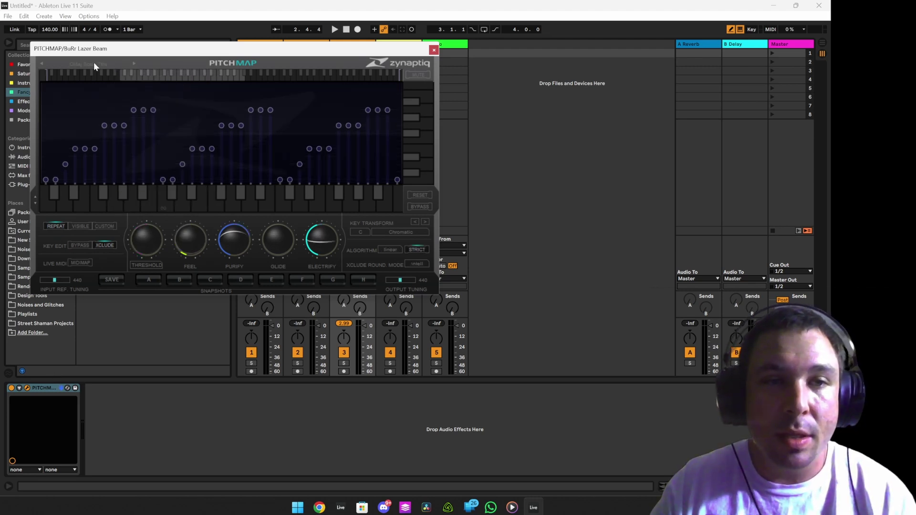
pyautogui.click(75, 65)
pyautogui.click(167, 92)
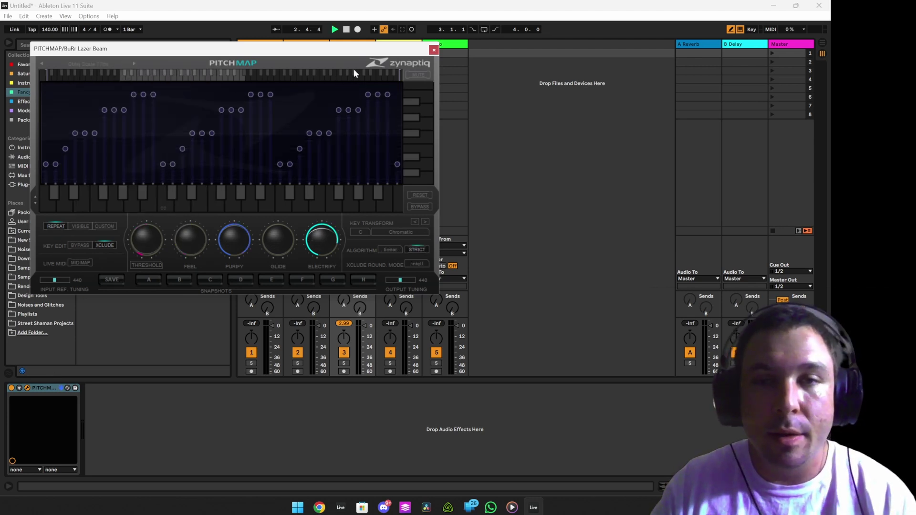
# Play the clip while raising PITCHMAP's Threshold and Feel and lowering its Purify and Electrify to about halfway, and close its window.
pyautogui.moveTo(396, 55); pyautogui.dragTo(480, 90)
pyautogui.moveTo(309, 285); pyautogui.dragTo(322, 264)
pyautogui.press('space')
pyautogui.moveTo(396, 280); pyautogui.dragTo(400, 289)
pyautogui.moveTo(227, 273); pyautogui.dragTo(229, 258)
pyautogui.moveTo(275, 279); pyautogui.dragTo(275, 180)
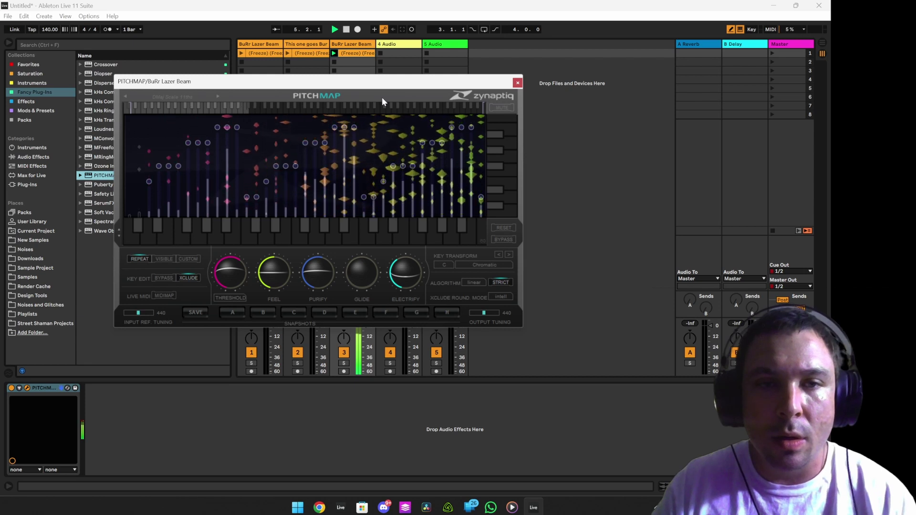
pyautogui.click(518, 82)
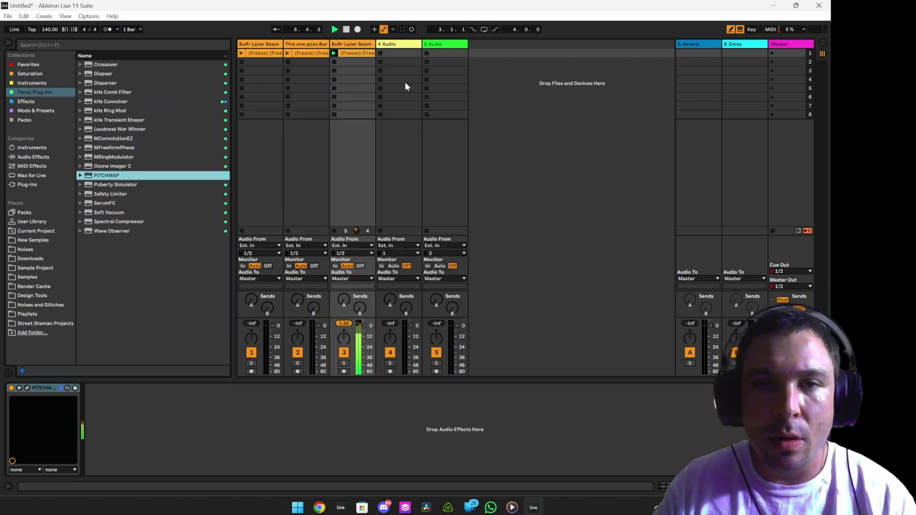
# Set the third track's clip to Complex warping, transpose it up 24 semitones, and stretch it to four bars at 560 BPM.
pyautogui.click(352, 57)
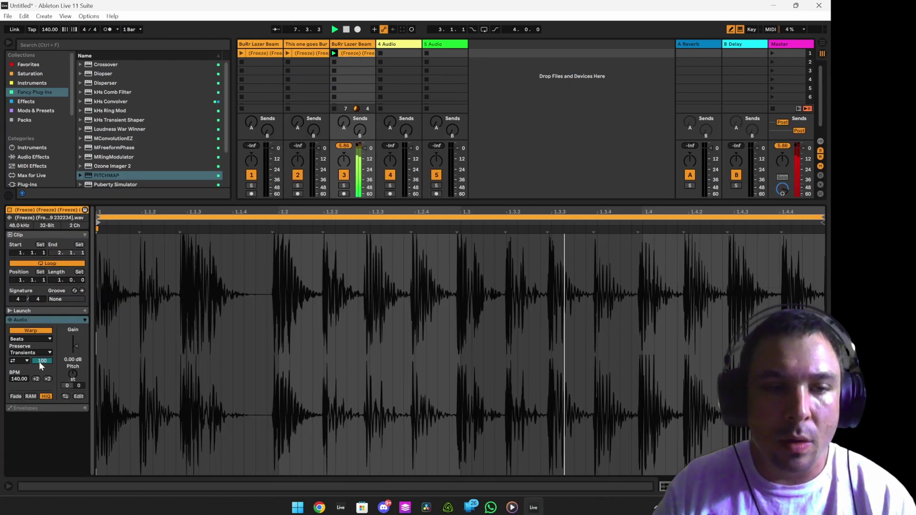
pyautogui.click(46, 339)
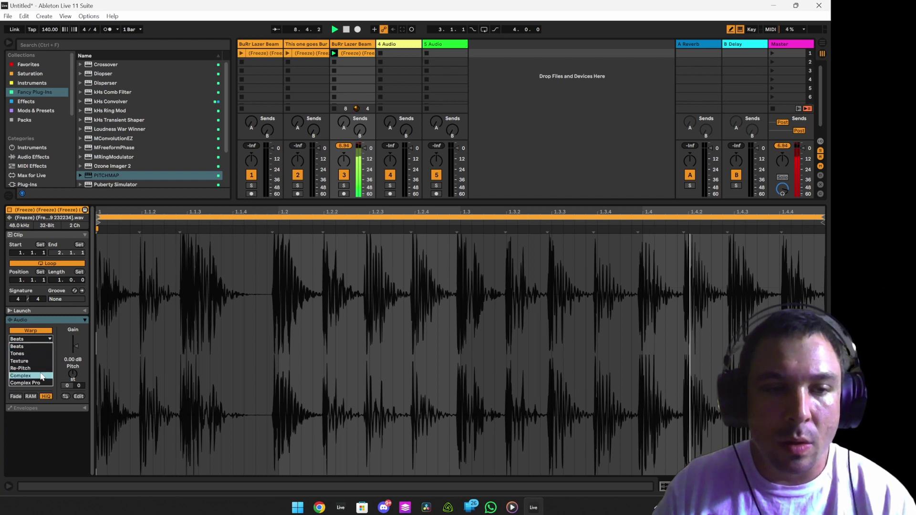
pyautogui.moveTo(64, 378)
pyautogui.mouseDown()
pyautogui.moveTo(70, 363)
pyautogui.moveTo(73, 380)
pyautogui.moveTo(66, 344)
pyautogui.moveTo(69, 376)
pyautogui.mouseUp()
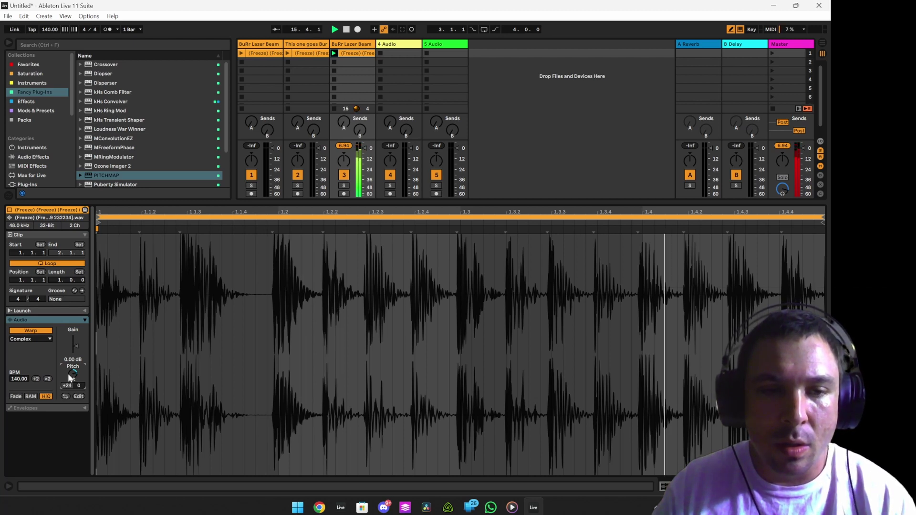
pyautogui.click(36, 379)
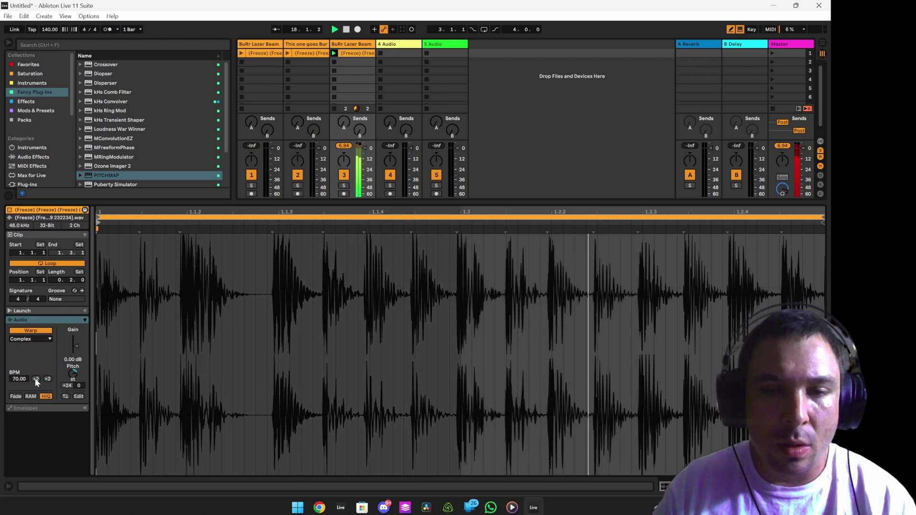
pyautogui.tripleClick(47, 379)
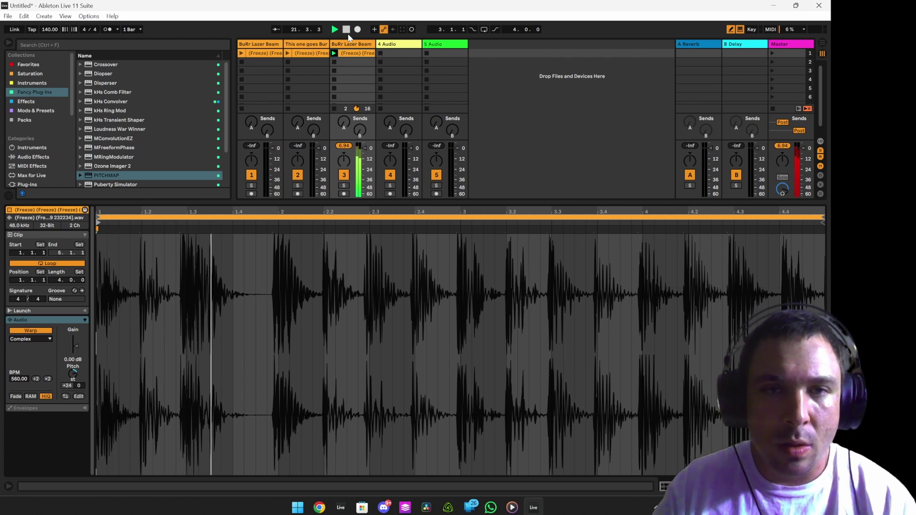
# Reopen PITCHMAP and raise Glide slightly, increase Purify, lower Threshold and Feel, and turn Electrify fully down.
pyautogui.click(353, 44)
pyautogui.click(27, 387)
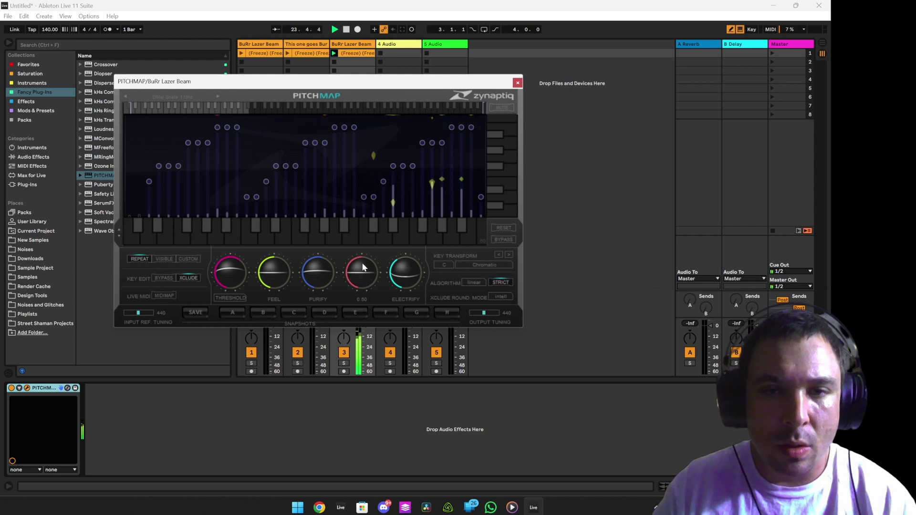
pyautogui.moveTo(362, 262); pyautogui.dragTo(319, 260)
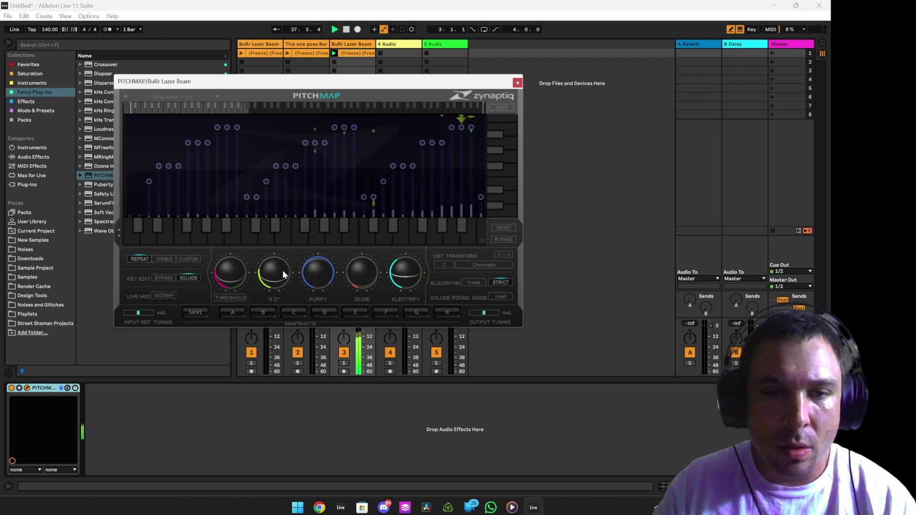
pyautogui.moveTo(402, 264); pyautogui.dragTo(403, 304)
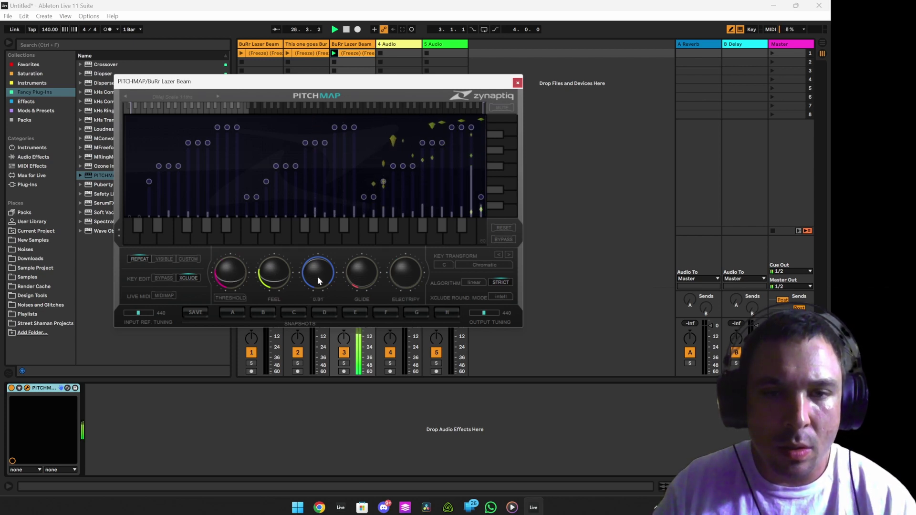
pyautogui.moveTo(316, 289); pyautogui.dragTo(316, 284)
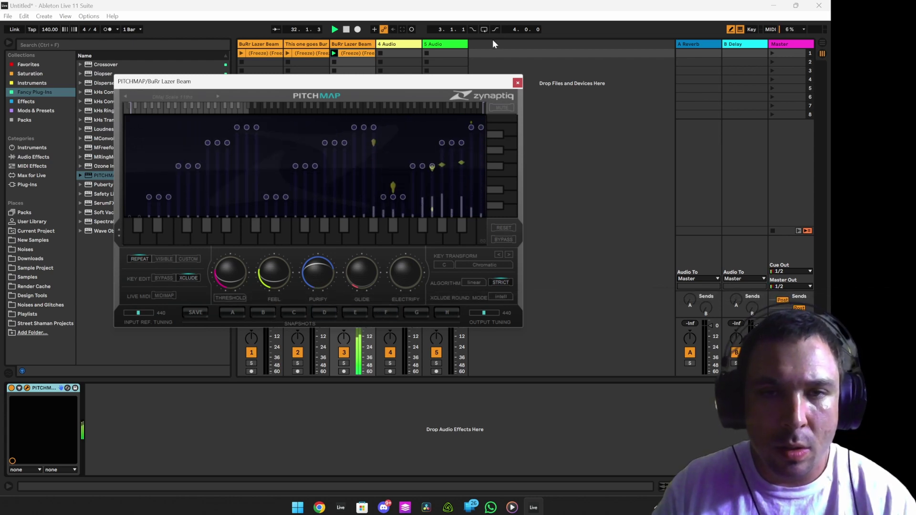
# Close PITCHMAP's window and freeze and flatten the third track.
pyautogui.click(518, 81)
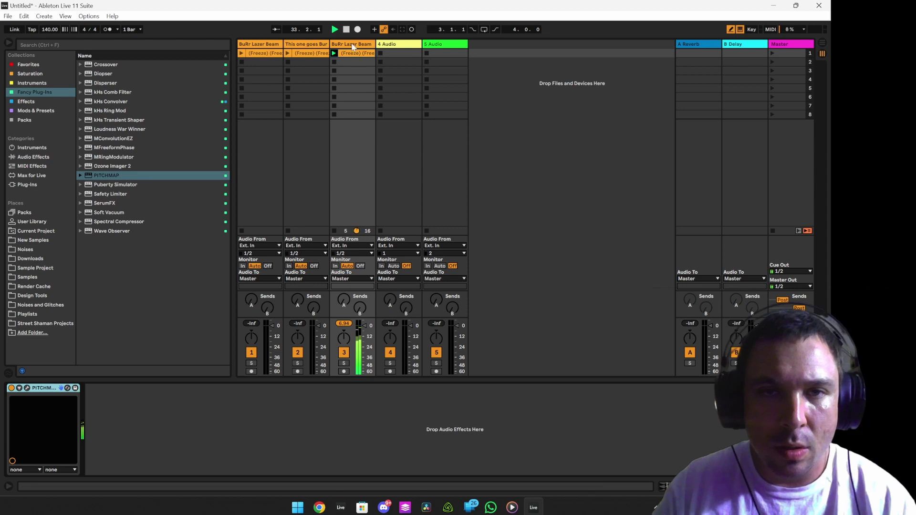
pyautogui.rightClick(353, 44)
pyautogui.click(400, 102)
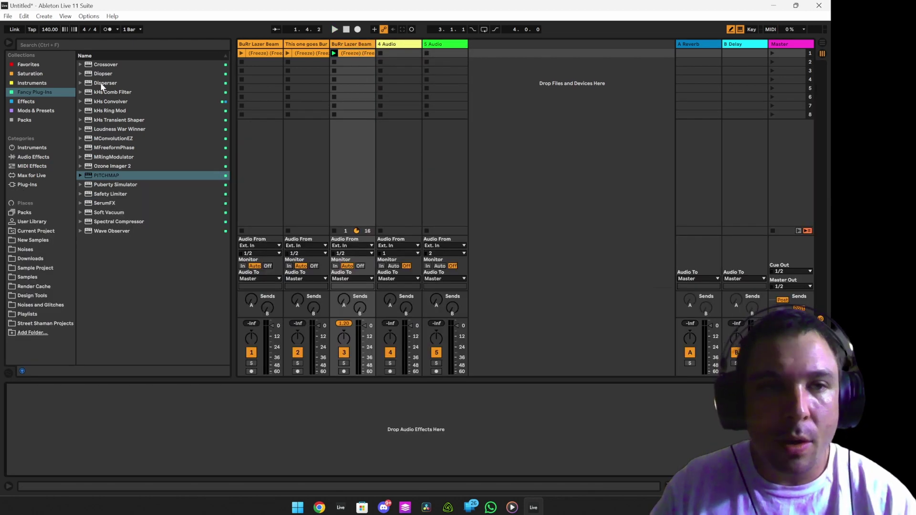
# Add the Wubber rack from the favorites to the third track, play the clip, and move the Shaper curve's peak earlier.
pyautogui.click(29, 65)
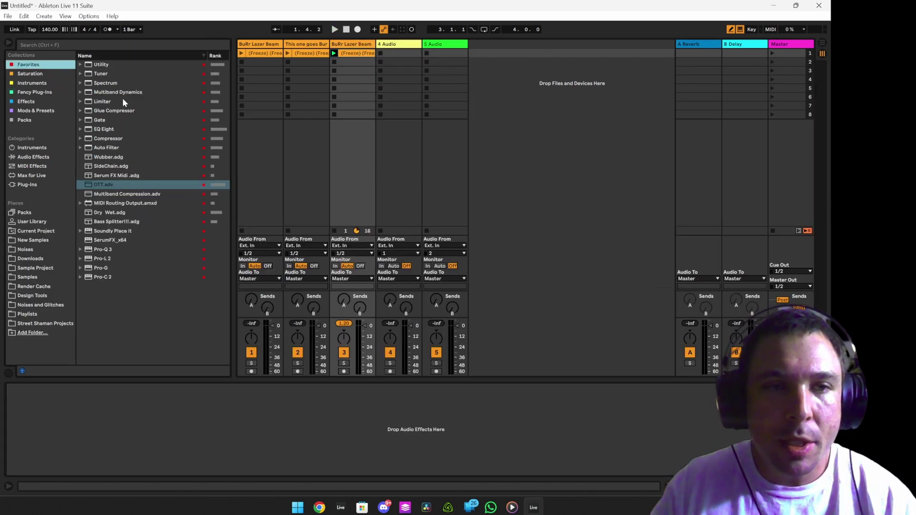
pyautogui.doubleClick(109, 157)
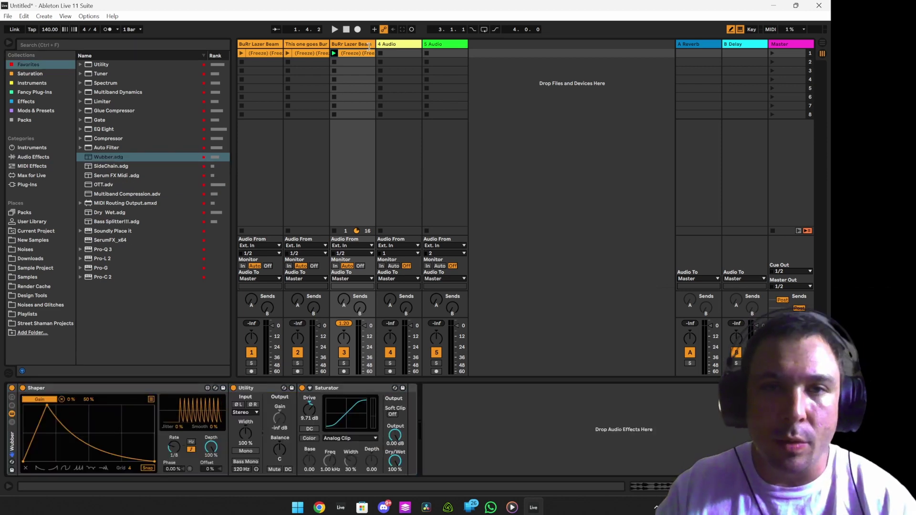
pyautogui.click(335, 52)
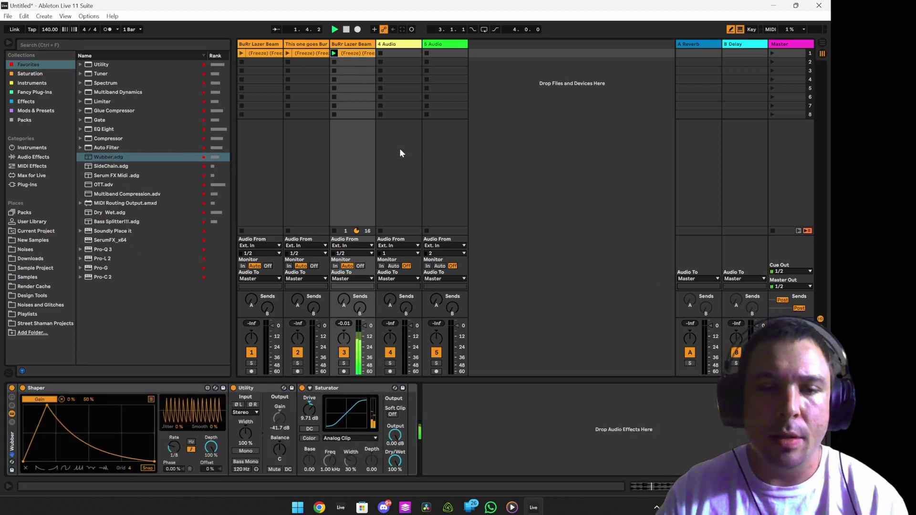
pyautogui.moveTo(37, 405); pyautogui.dragTo(39, 385)
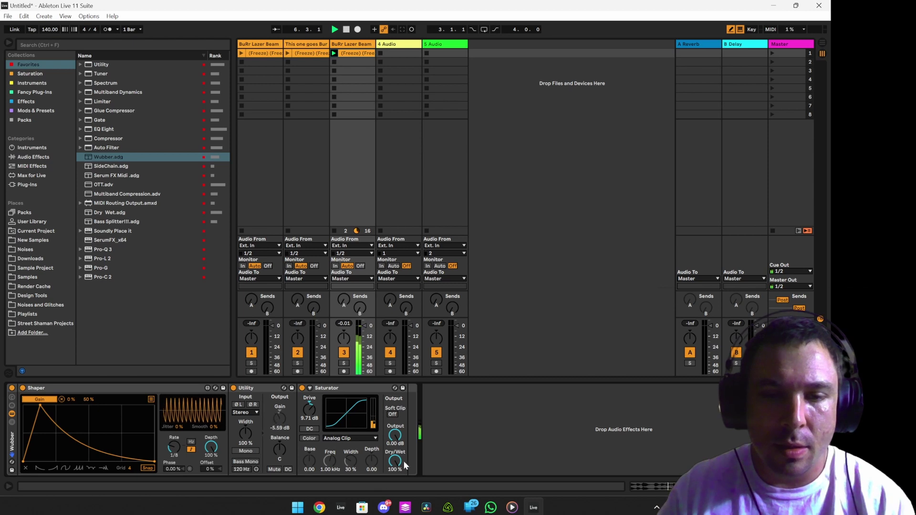
# Add EQ Eight after the Wubber rack and enable its band 8 high cut at 3.44 kHz.
pyautogui.doubleClick(104, 128)
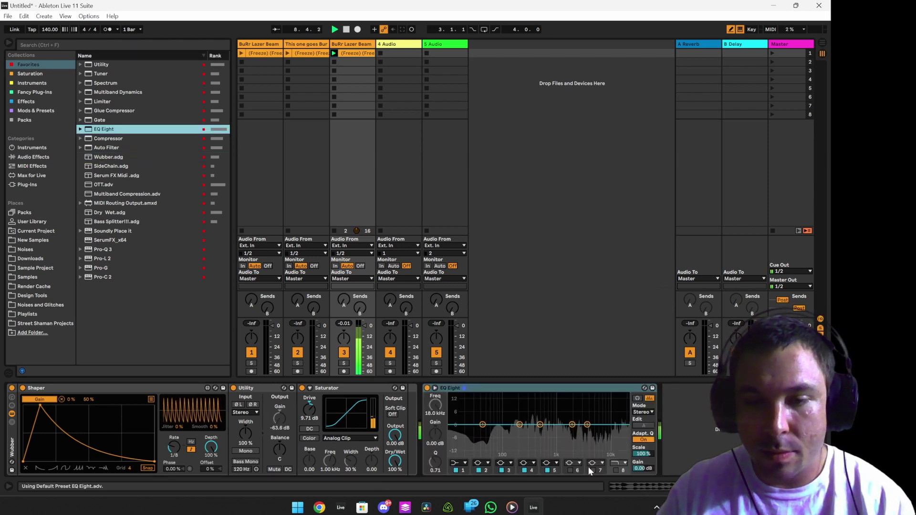
pyautogui.click(616, 471)
pyautogui.moveTo(435, 406); pyautogui.dragTo(501, 464)
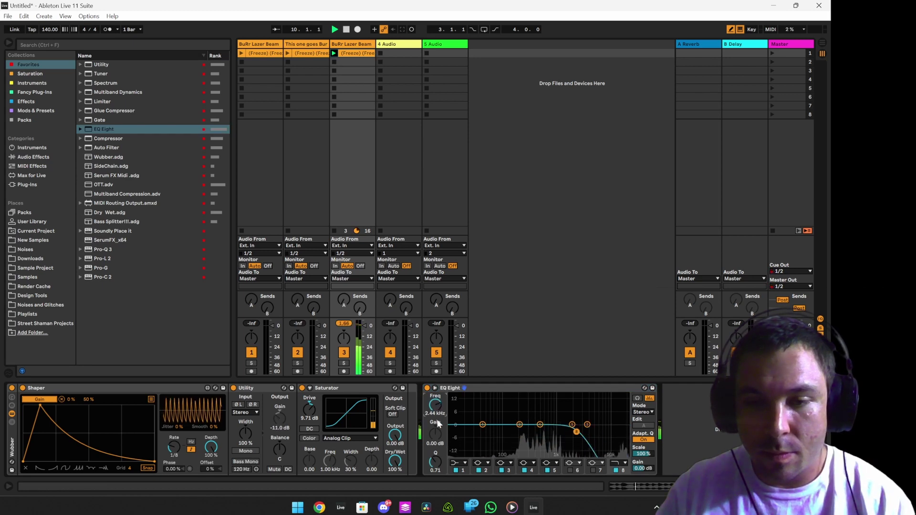
# Turn EQ Eight's band 1 into a low cut at 90.2 Hz and move the band 8 high cut to 4.26 kHz.
pyautogui.click(459, 463)
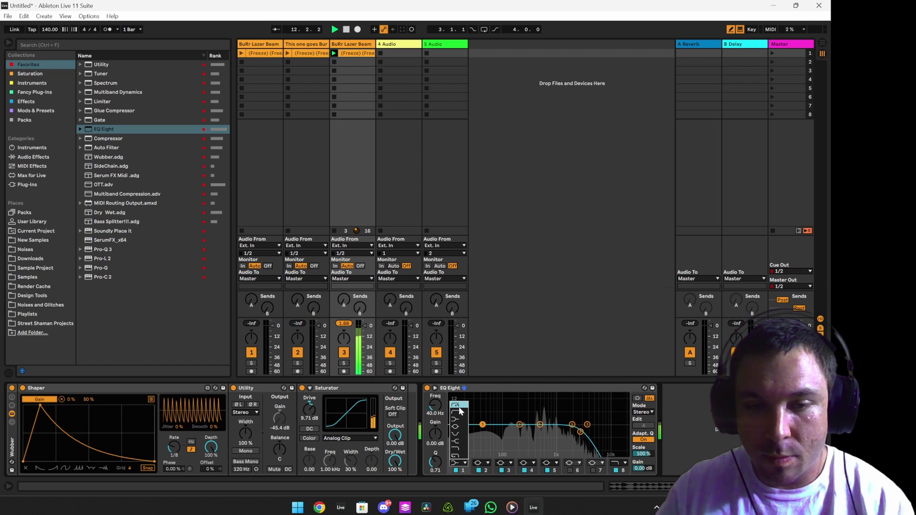
pyautogui.click(459, 409)
pyautogui.moveTo(438, 405); pyautogui.dragTo(437, 402)
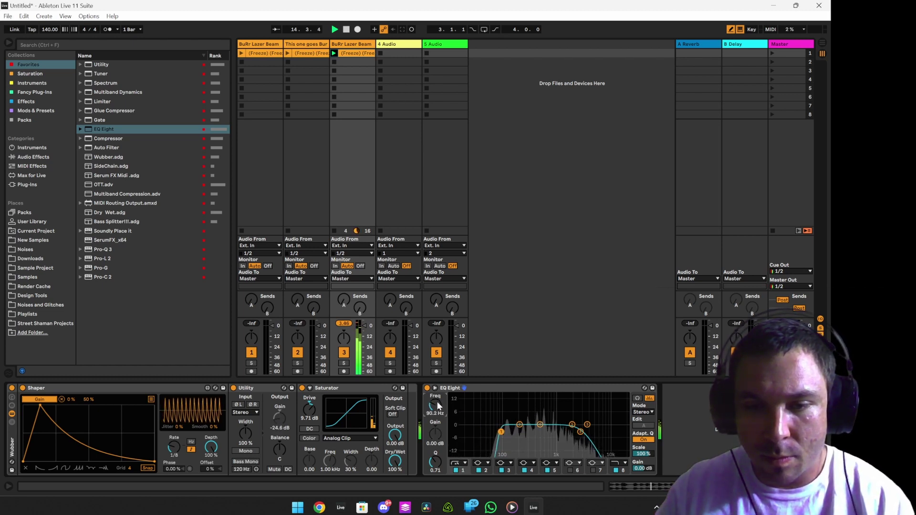
pyautogui.moveTo(581, 432); pyautogui.dragTo(590, 437)
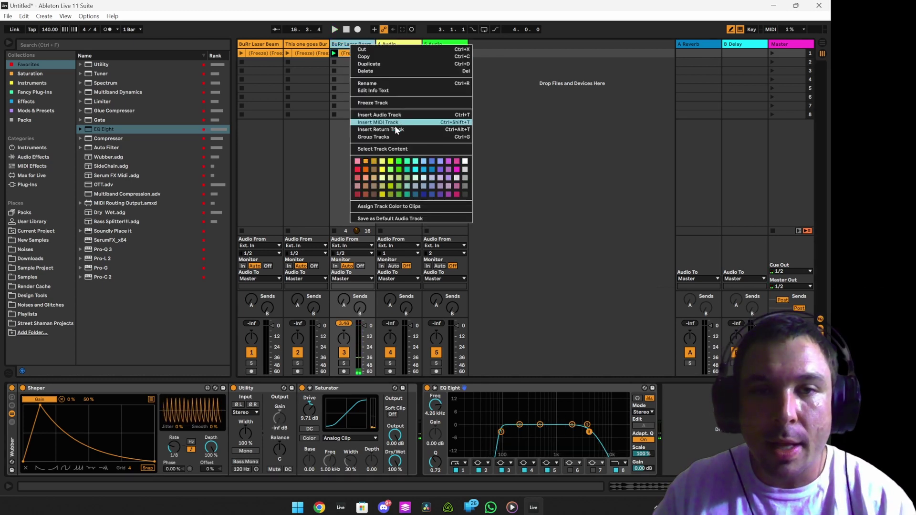
# Freeze and flatten the third track, play its clip, move the clip start to 5.1.1 and crop it to the four-bar loop.
pyautogui.click(392, 104)
pyautogui.click(335, 54)
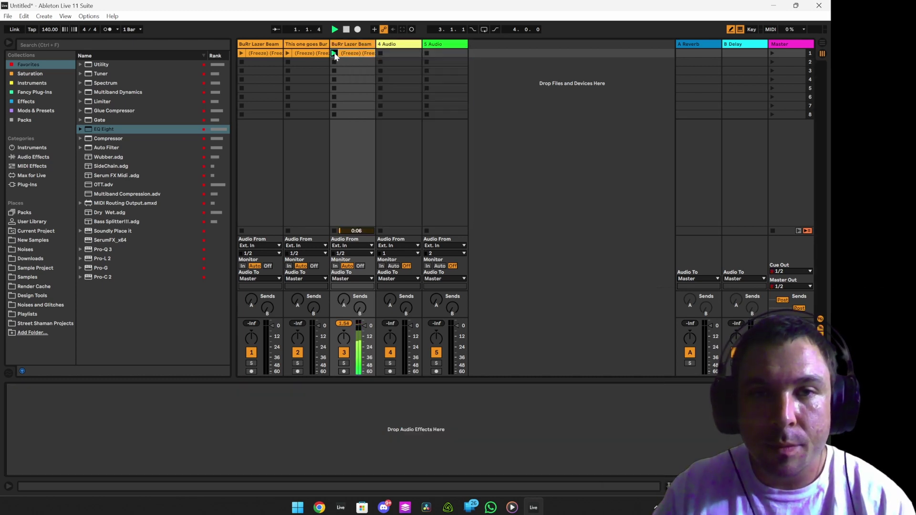
pyautogui.click(361, 52)
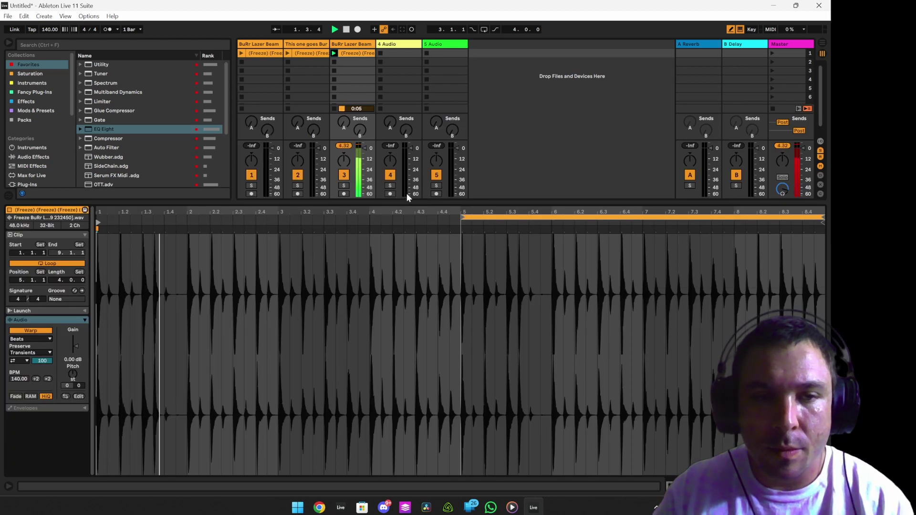
pyautogui.press('space')
pyautogui.moveTo(99, 223)
pyautogui.mouseDown()
pyautogui.moveTo(395, 231)
pyautogui.moveTo(461, 247)
pyautogui.mouseUp()
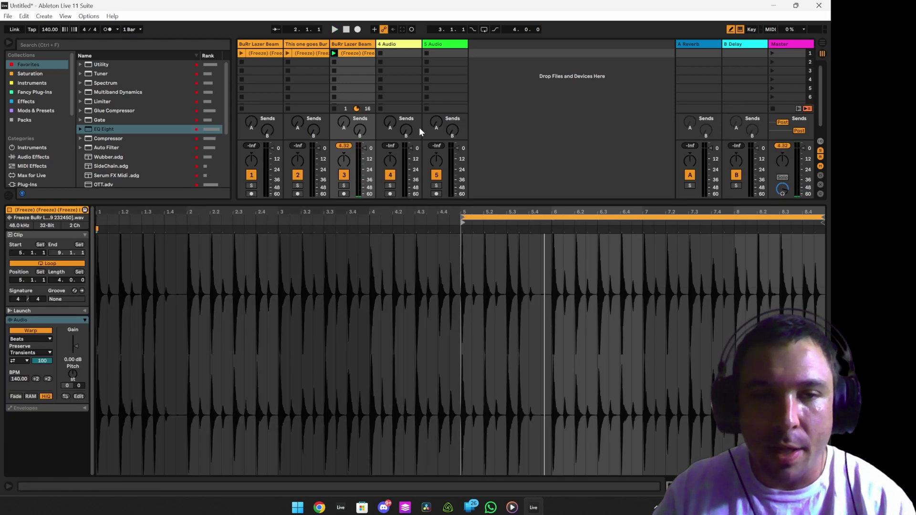
# Insert a MIDI track after the third track and load the cropped clip into Simpler in Slice mode with 100% sensitivity.
pyautogui.click(402, 45)
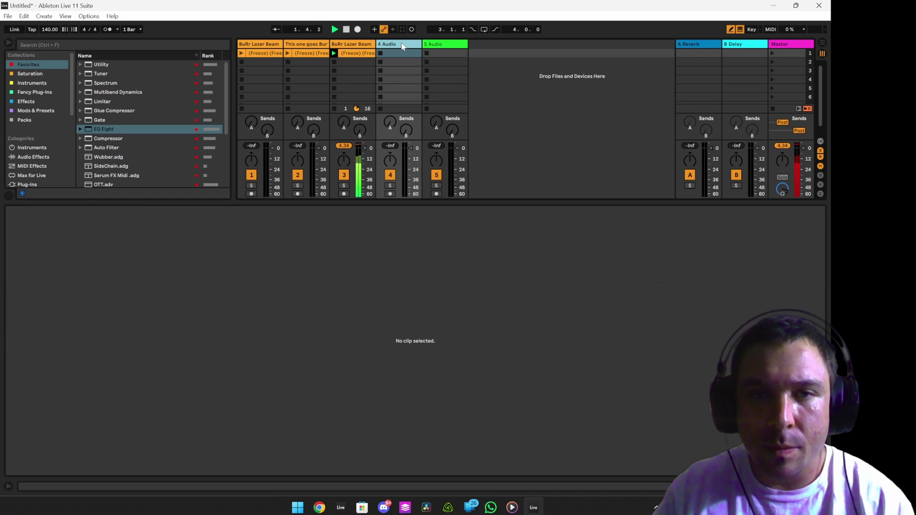
pyautogui.click(370, 46)
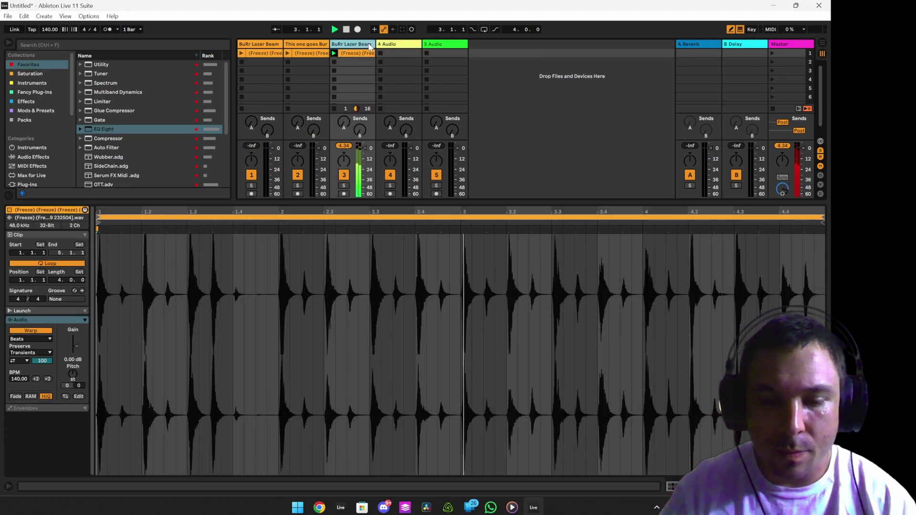
pyautogui.hotkey('ctrl', 'shift', 't')
pyautogui.press('space')
pyautogui.hotkey('shift', 'Tab')
pyautogui.moveTo(312, 245); pyautogui.dragTo(125, 453)
pyautogui.press('space')
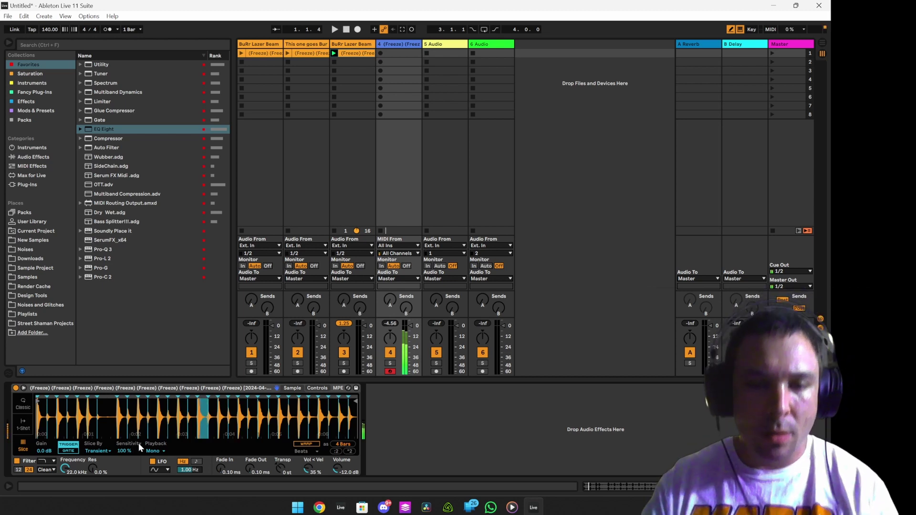
# Try a Simpler pitch envelope of +21 st with a 1.62 s decay.
pyautogui.click(317, 389)
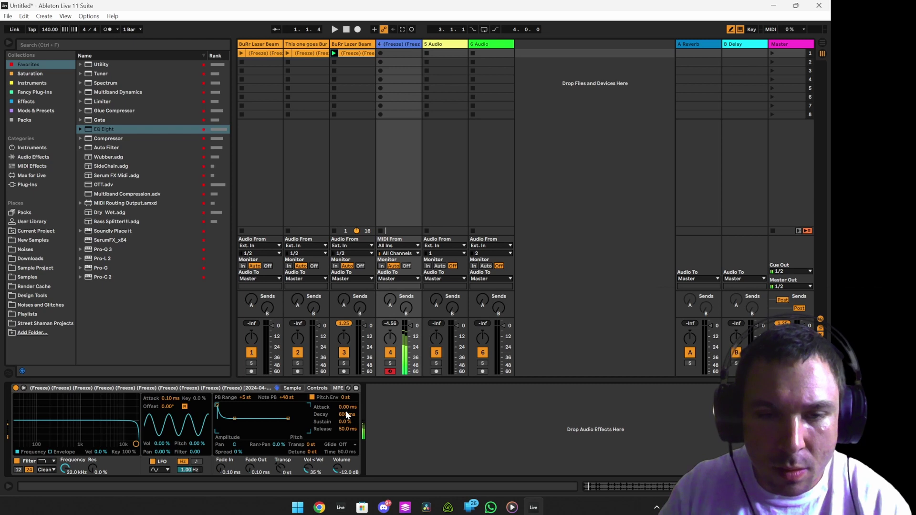
pyautogui.moveTo(347, 398)
pyautogui.mouseDown()
pyautogui.moveTo(351, 372)
pyautogui.moveTo(350, 392)
pyautogui.mouseUp()
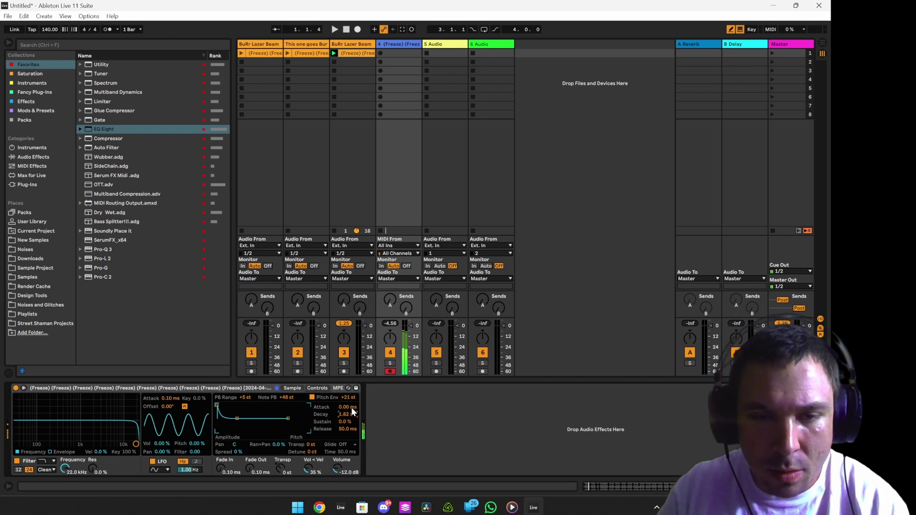
pyautogui.click(293, 389)
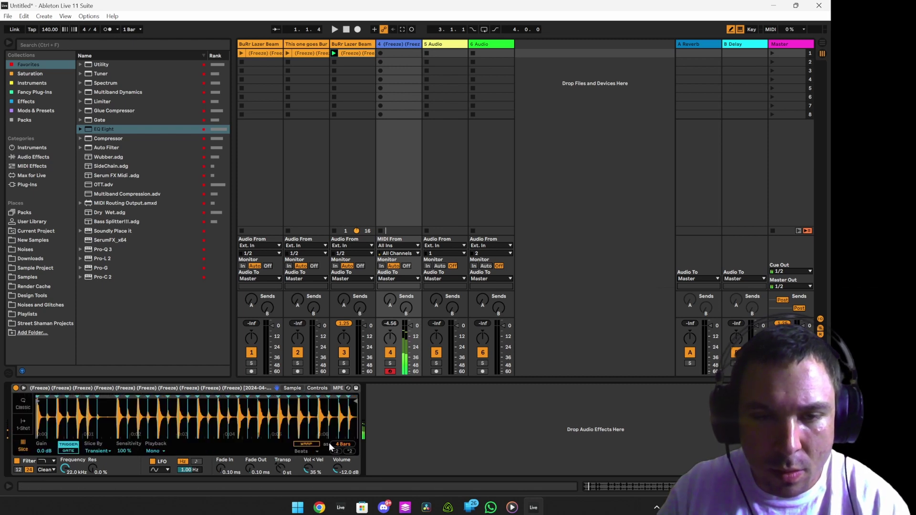
# Warp Simpler's sample in Complex mode and set its pitch envelope to -24 st with a 579 ms decay.
pyautogui.click(306, 444)
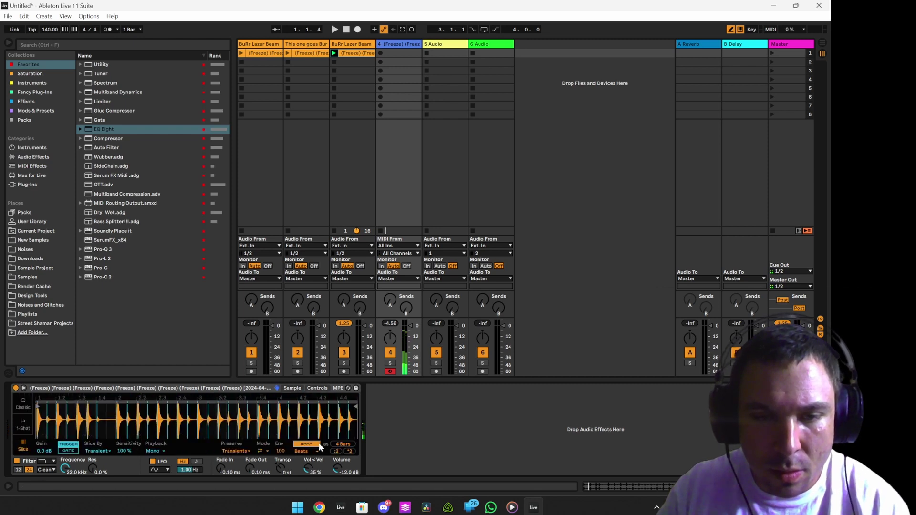
pyautogui.click(236, 450)
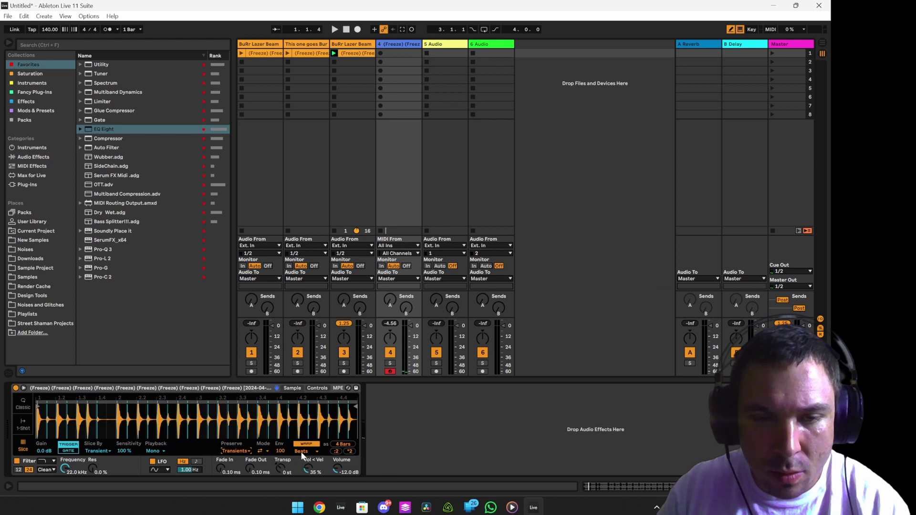
pyautogui.click(302, 452)
pyautogui.click(316, 437)
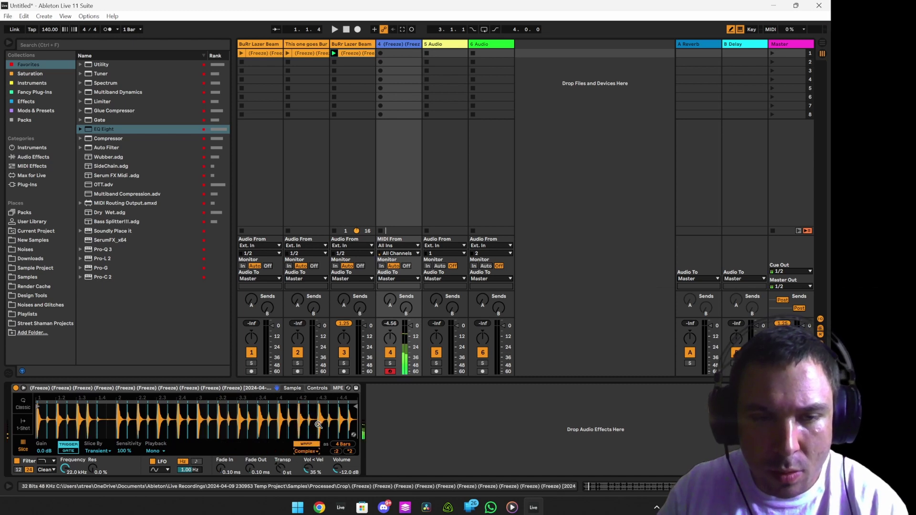
pyautogui.click(317, 387)
pyautogui.moveTo(350, 396); pyautogui.dragTo(354, 458)
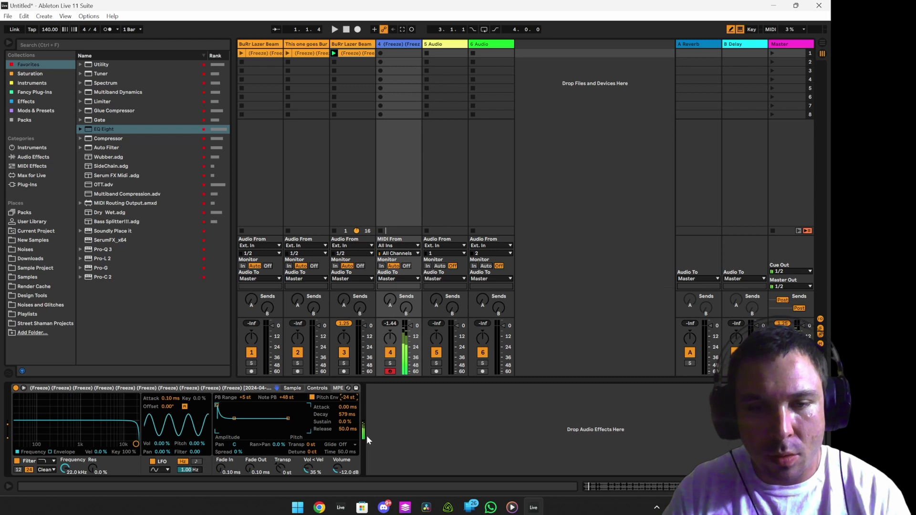
# Create a one-bar MIDI clip on the fourth track with E2 on beat 1, G2 and A2 on beat 2, and D3 and D#3 on beats 3 and 4.
pyautogui.doubleClick(402, 53)
pyautogui.scroll(-3, 124, 401)
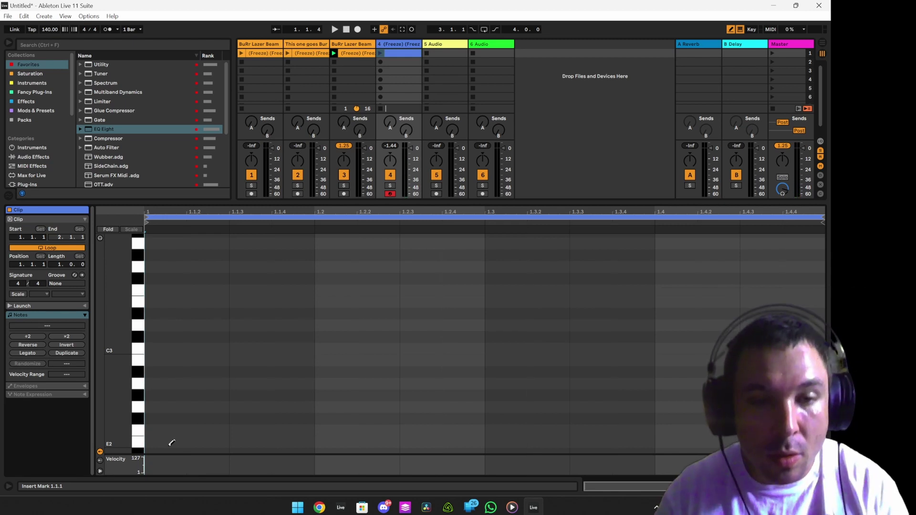
pyautogui.moveTo(185, 443)
pyautogui.mouseDown()
pyautogui.moveTo(445, 376)
pyautogui.moveTo(677, 280)
pyautogui.moveTo(354, 386)
pyautogui.moveTo(366, 399)
pyautogui.mouseUp()
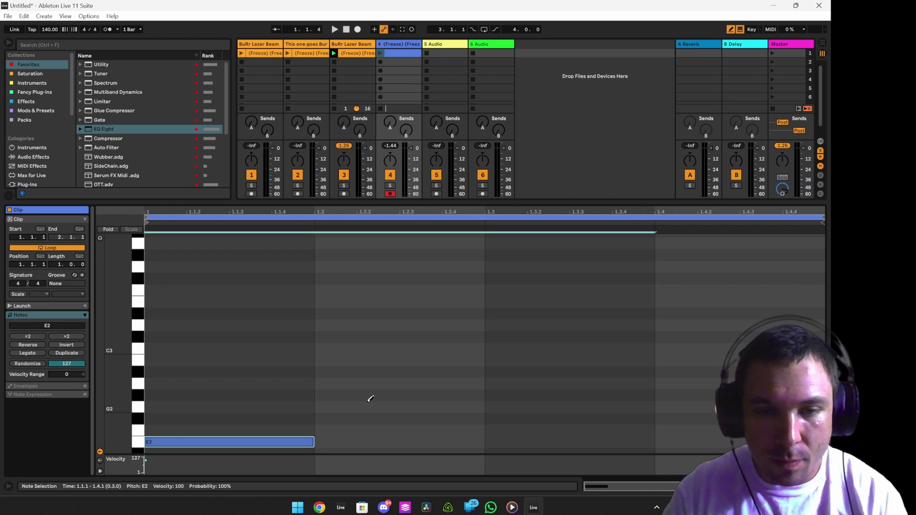
pyautogui.click(365, 407)
pyautogui.click(382, 383)
pyautogui.click(531, 325)
pyautogui.click(549, 314)
pyautogui.click(739, 325)
pyautogui.click(766, 314)
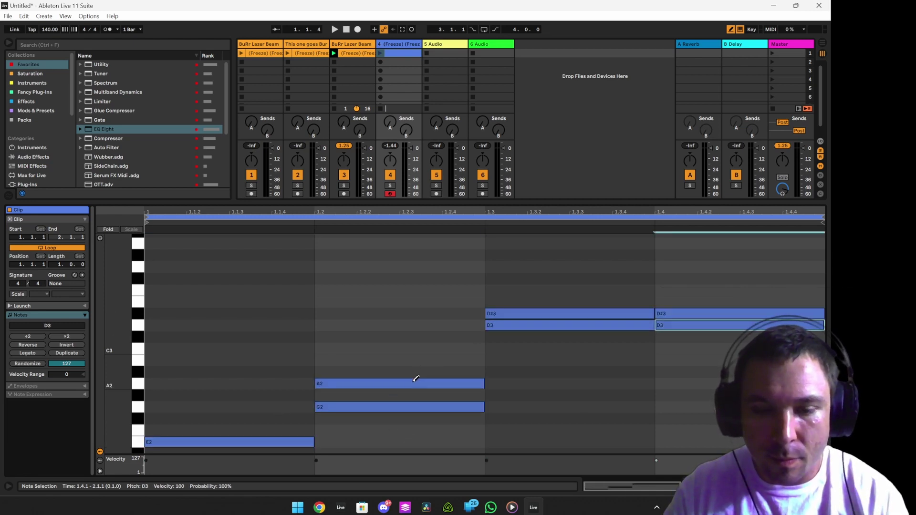
# Play the MIDI clip, stop the third track, and reduce the notes to G2 on beat 2, E3 on beat 3 and A3 on beat 4.
pyautogui.click(380, 53)
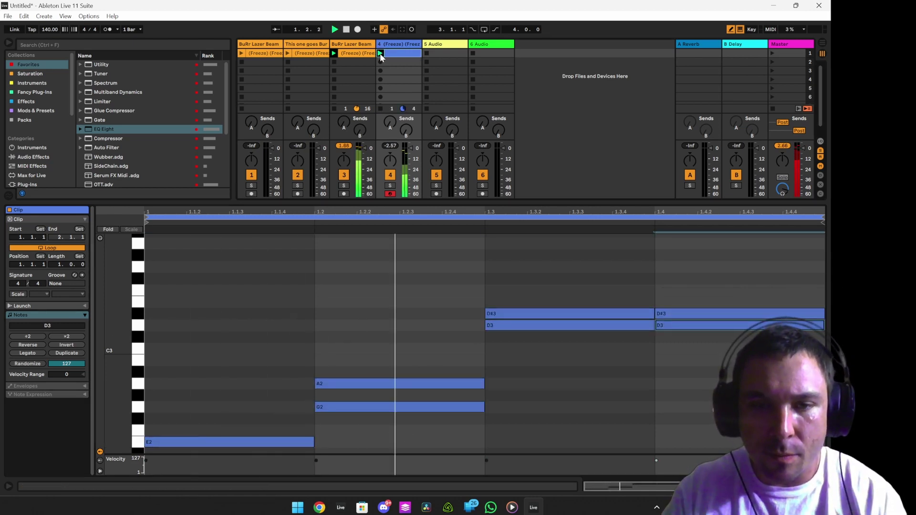
pyautogui.click(335, 110)
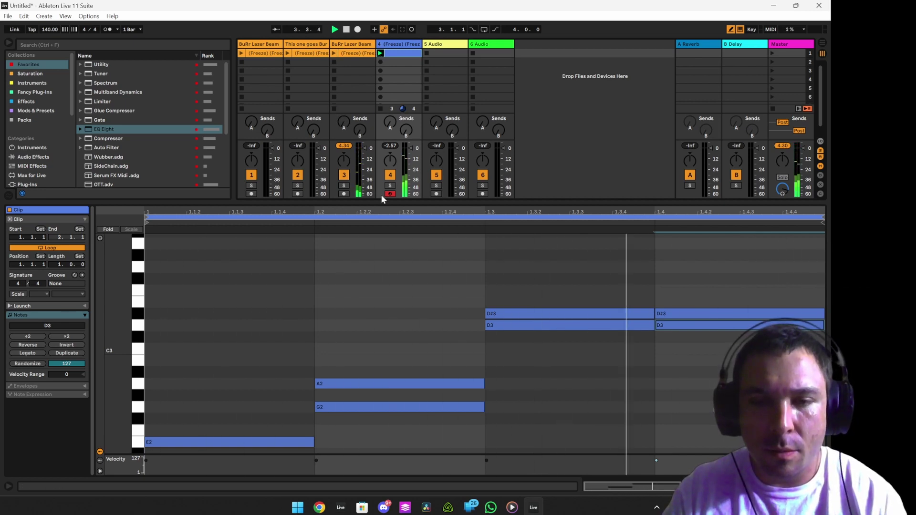
pyautogui.click(385, 383)
pyautogui.click(573, 304)
pyautogui.click(583, 316)
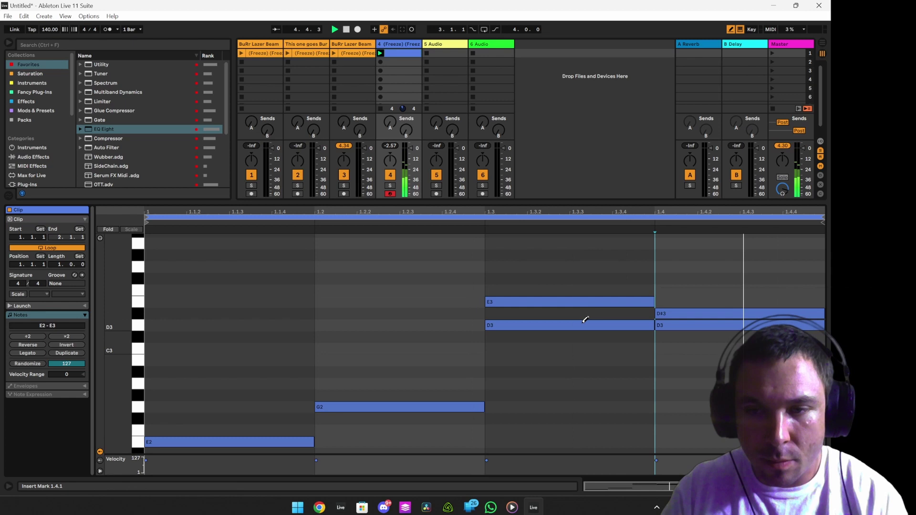
pyautogui.click(586, 325)
pyautogui.click(658, 314)
pyautogui.click(688, 325)
pyautogui.click(694, 243)
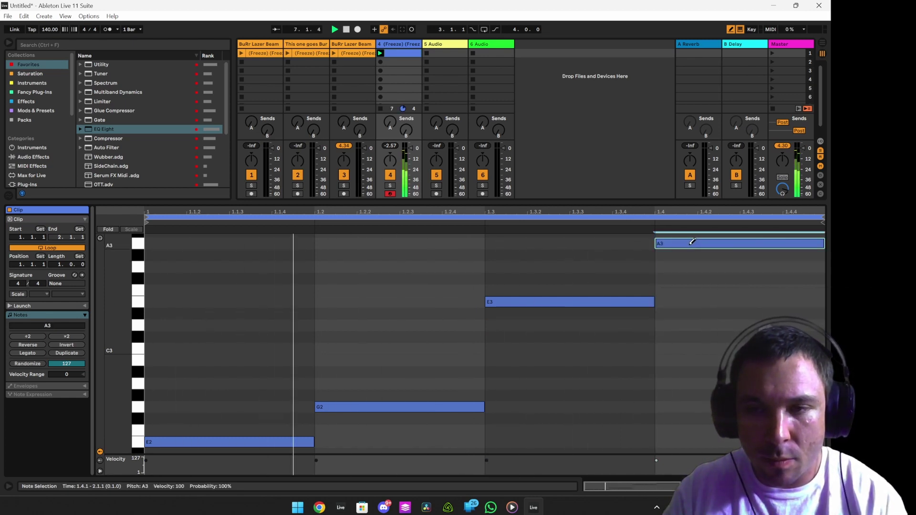
# Try F2 on beat 4, replace it with C3, and freeze and flatten the fourth track.
pyautogui.click(700, 431)
pyautogui.click(727, 244)
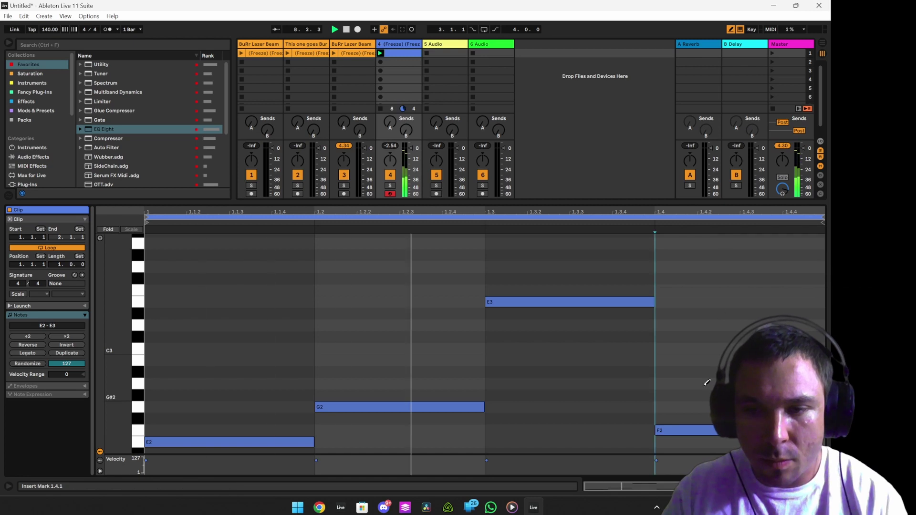
pyautogui.click(710, 350)
pyautogui.click(699, 430)
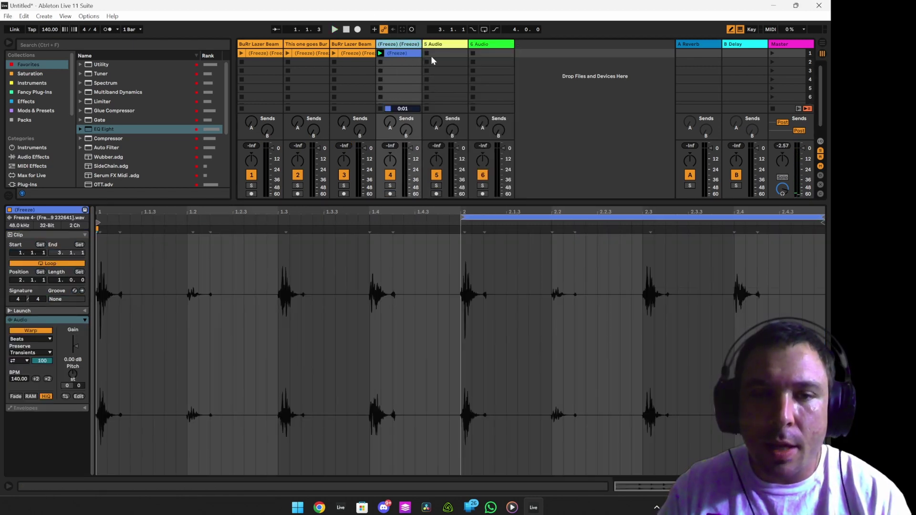
# Raise the flattened clip's gain to 9.56 dB, transpose it to +12 st and reverse it.
pyautogui.moveTo(78, 345); pyautogui.dragTo(79, 338)
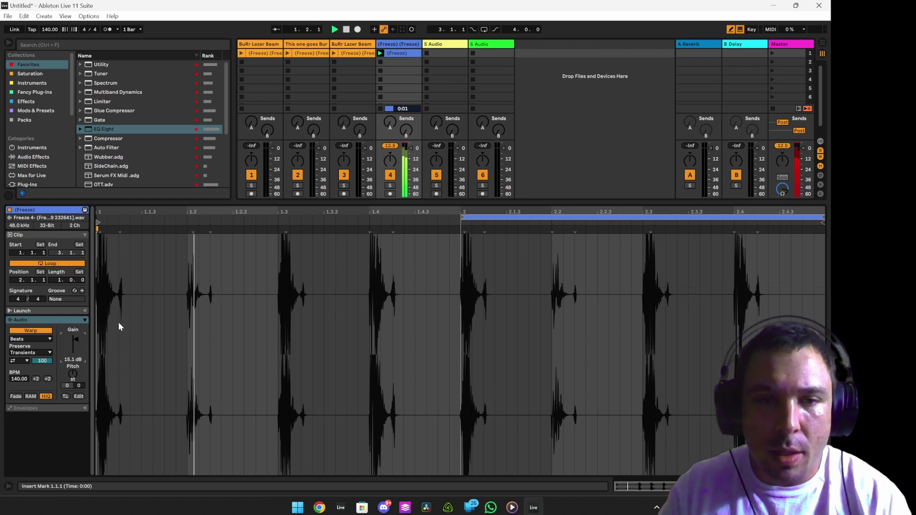
pyautogui.moveTo(76, 337); pyautogui.dragTo(76, 341)
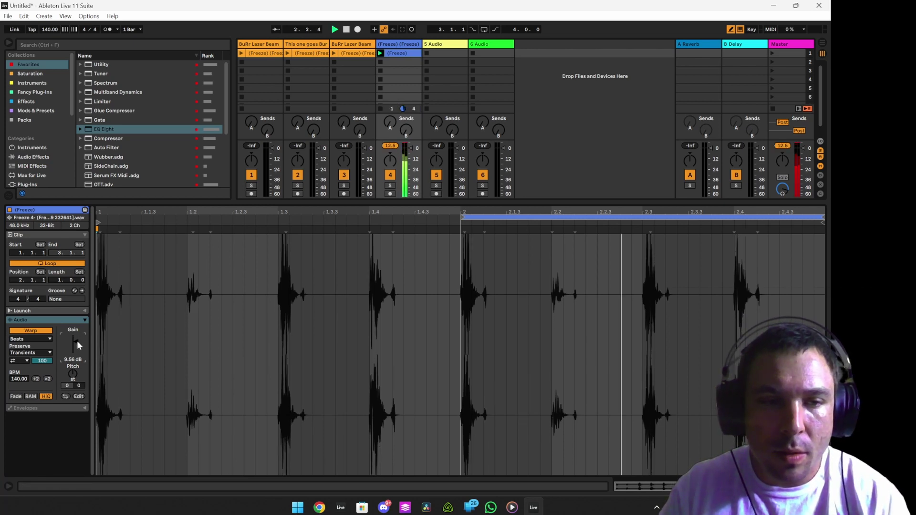
pyautogui.scroll(4, 70, 368)
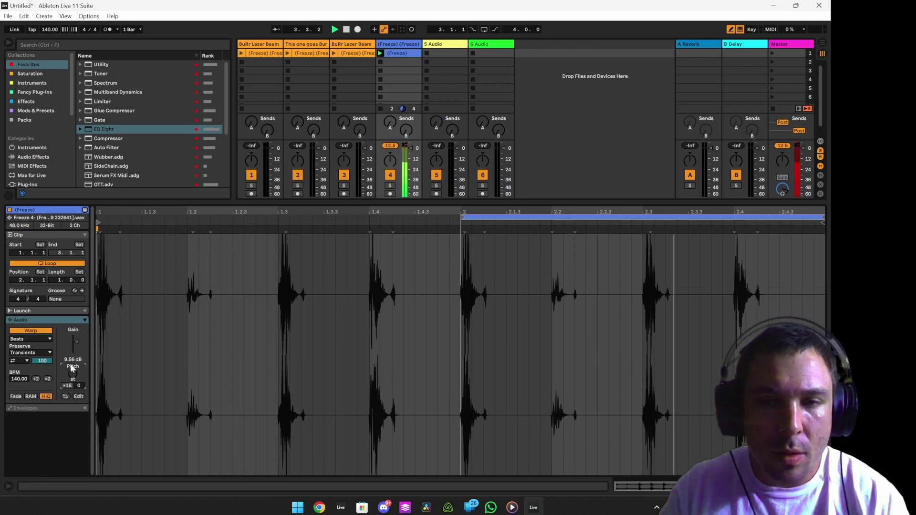
pyautogui.click(66, 397)
pyautogui.click(387, 268)
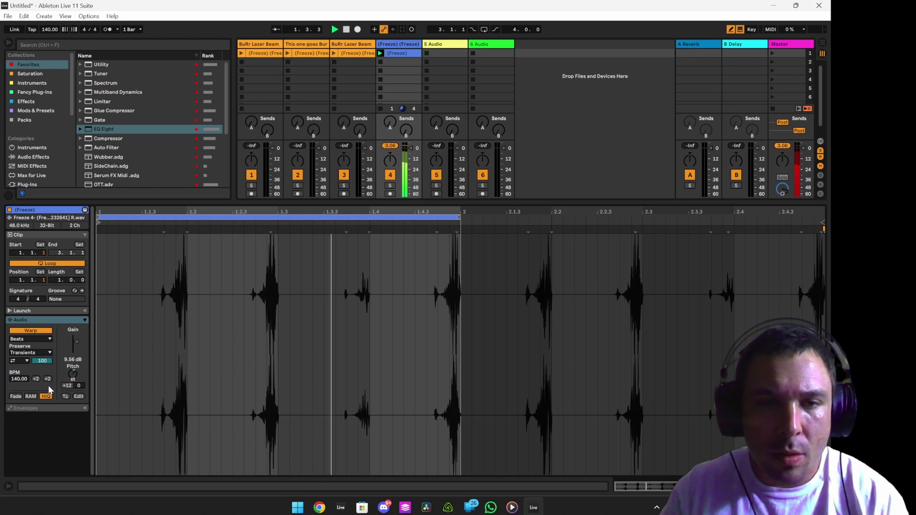
# Lower the reversed clip's pitch to +2 st and shorten its loop to the first beat.
pyautogui.moveTo(68, 385); pyautogui.dragTo(79, 454)
pyautogui.moveTo(75, 408)
pyautogui.mouseDown()
pyautogui.moveTo(76, 400)
pyautogui.moveTo(77, 408)
pyautogui.mouseUp()
pyautogui.moveTo(459, 217); pyautogui.dragTo(187, 217)
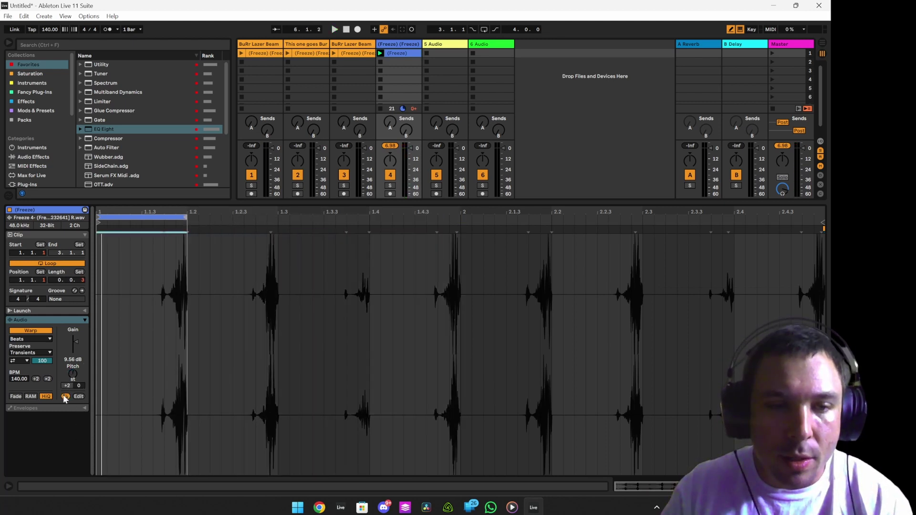
# Reverse the clip back to its original direction, crop it to the shortened loop and play it.
pyautogui.click(66, 397)
pyautogui.rightClick(412, 52)
pyautogui.click(447, 155)
pyautogui.press('space')
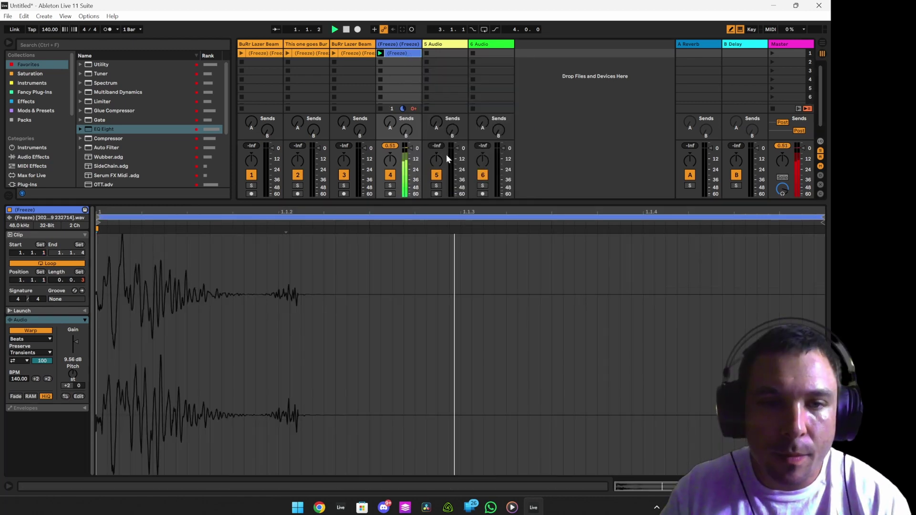
# Set the cropped clip's warp mode to Complex Pro with Formants 41.41 and Envelope 174, and return its transposition to 0 st.
pyautogui.click(23, 361)
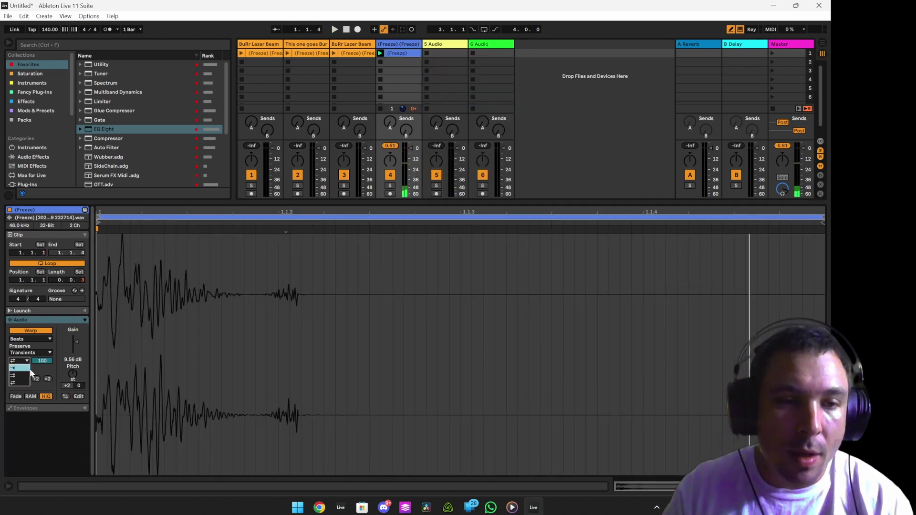
pyautogui.click(48, 353)
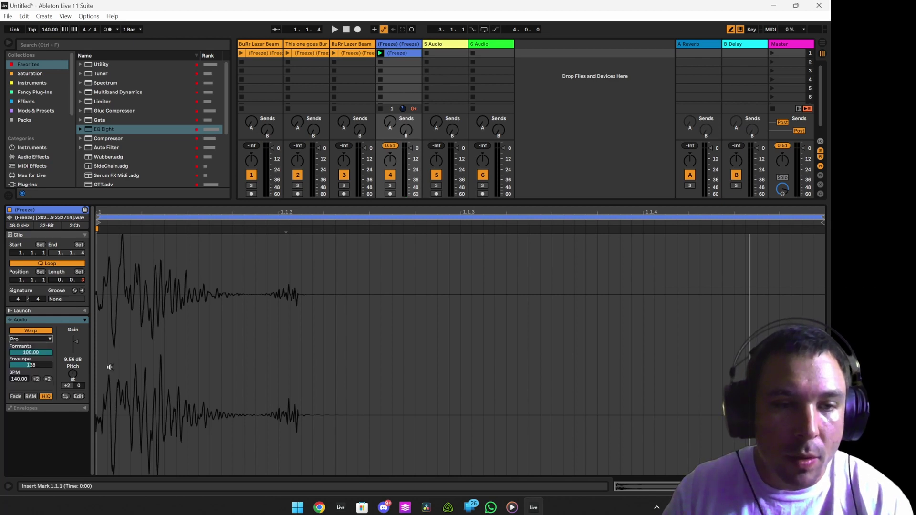
pyautogui.moveTo(45, 356); pyautogui.dragTo(57, 384)
pyautogui.click(66, 385)
pyautogui.press('Down')
pyautogui.press('Down')
pyautogui.press('Down')
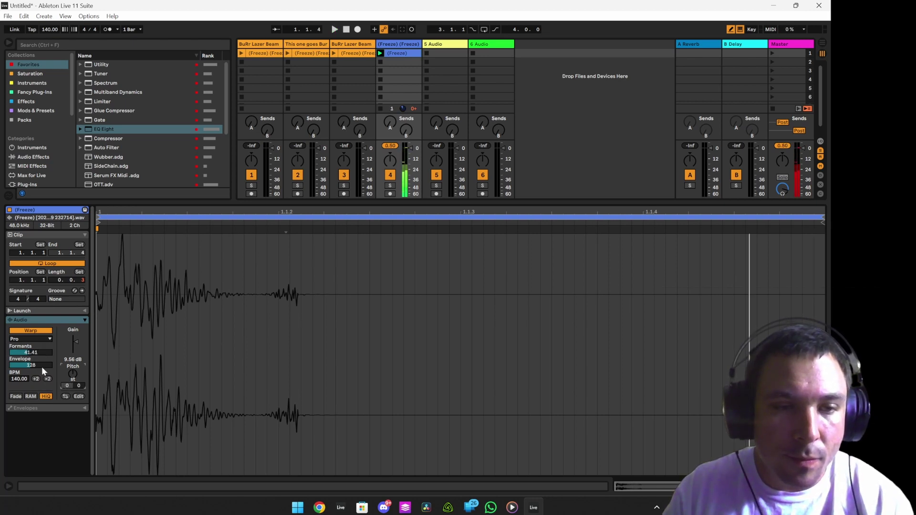
pyautogui.moveTo(42, 382); pyautogui.dragTo(41, 383)
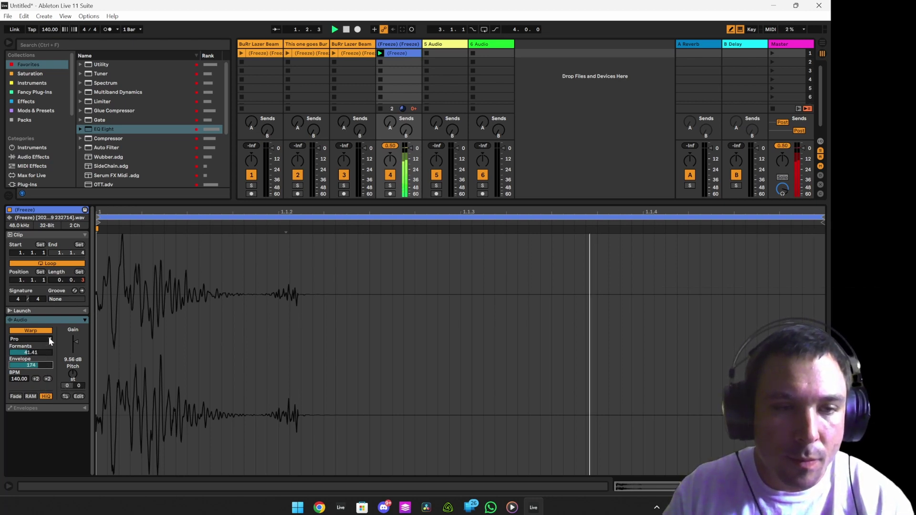
# Reshape the clip's transposition envelope to fall from +48 st at the clip start to about -10 st between 1.1.2 and 1.1.3.
pyautogui.click(47, 408)
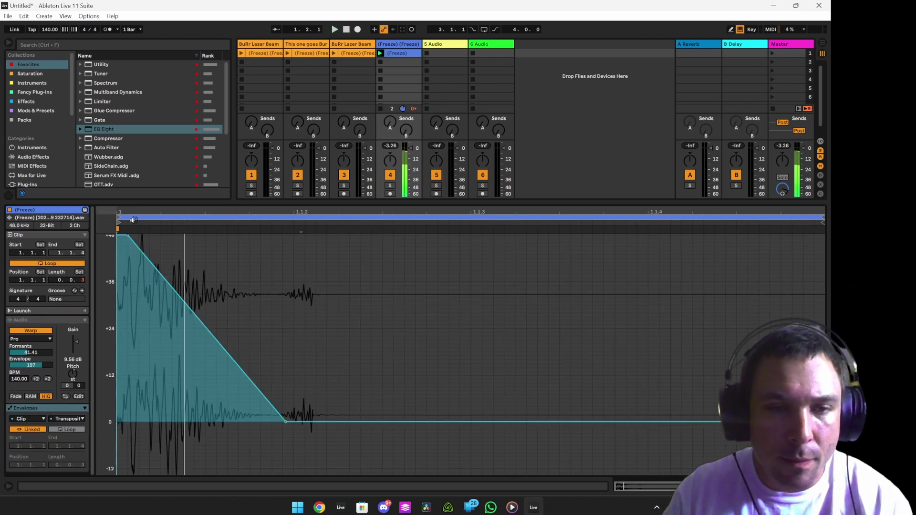
pyautogui.moveTo(286, 422); pyautogui.dragTo(413, 327)
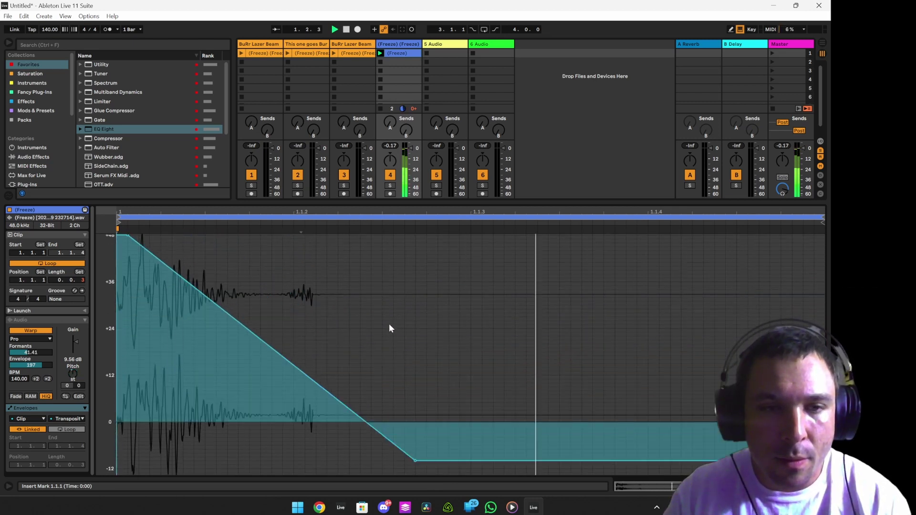
pyautogui.moveTo(128, 235); pyautogui.dragTo(215, 232)
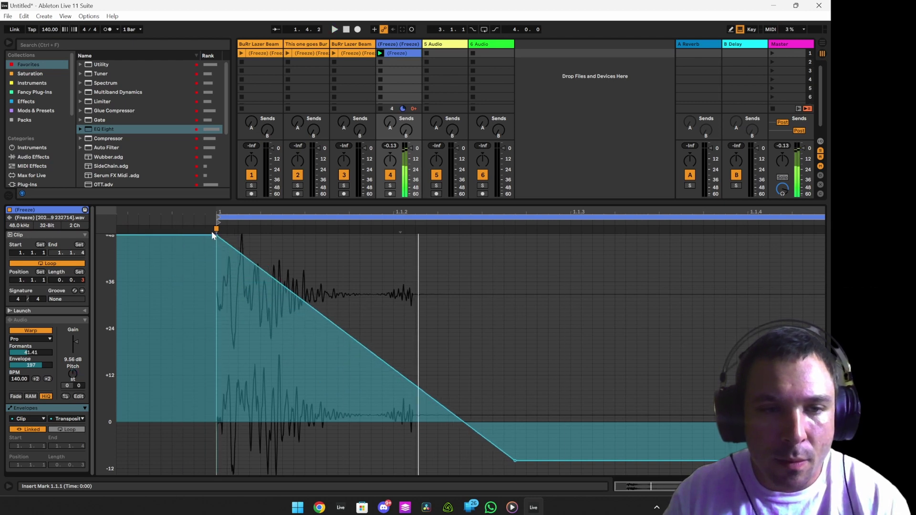
# Switch the clip's warp mode to Texture with a Grain Size of 6.08 and transpose it to +10 st.
pyautogui.click(46, 338)
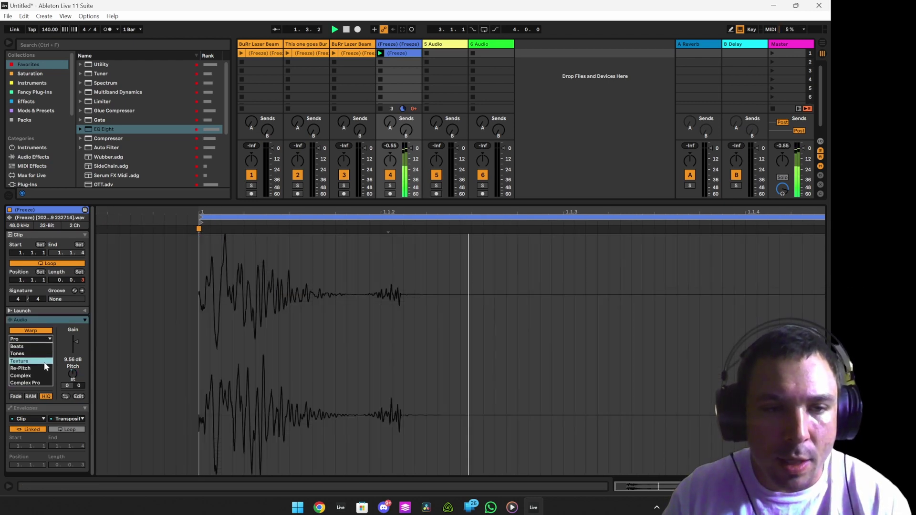
pyautogui.click(42, 357)
pyautogui.moveTo(42, 350); pyautogui.dragTo(44, 374)
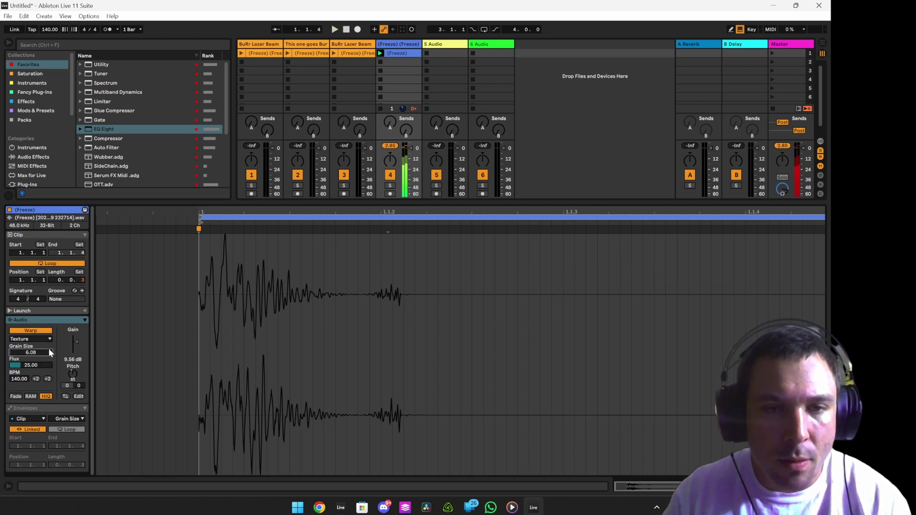
pyautogui.moveTo(66, 385); pyautogui.dragTo(71, 371)
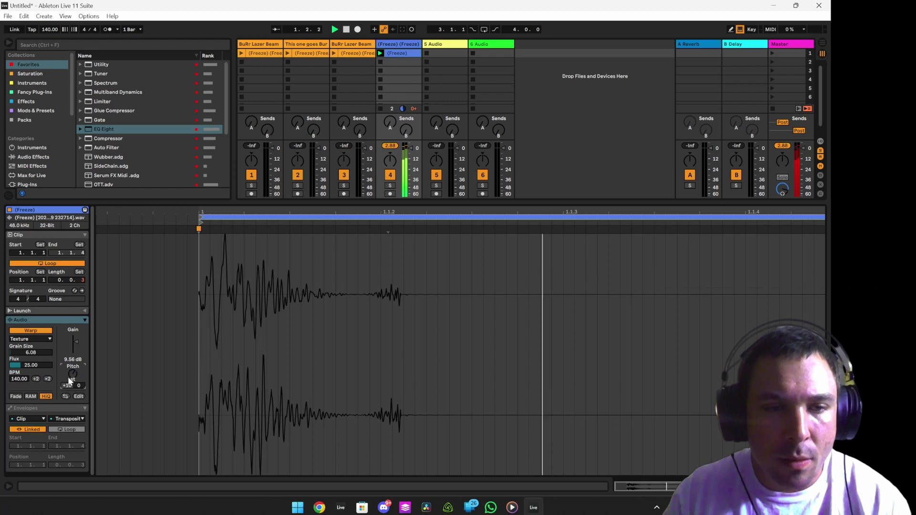
# Redraw the transposition envelope as a curved drop from +45 st at the clip start to -1 st between 1.1.2 and 1.1.3.
pyautogui.click(71, 411)
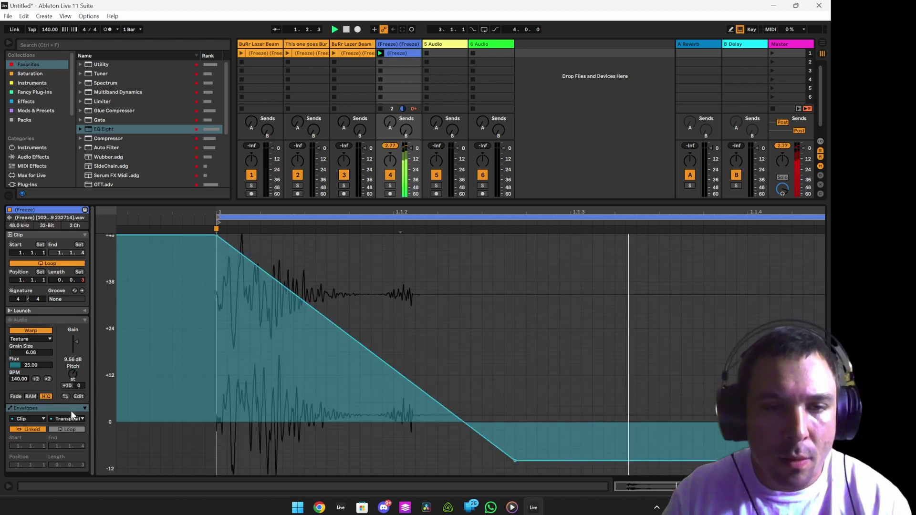
pyautogui.moveTo(516, 460); pyautogui.dragTo(505, 411)
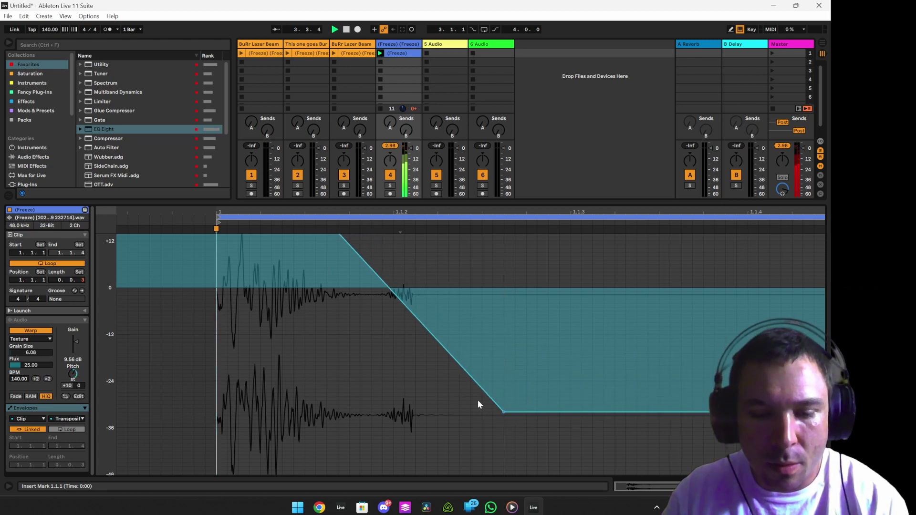
pyautogui.moveTo(453, 371)
pyautogui.mouseDown()
pyautogui.moveTo(471, 309)
pyautogui.moveTo(467, 367)
pyautogui.mouseUp()
pyautogui.moveTo(504, 411); pyautogui.dragTo(496, 291)
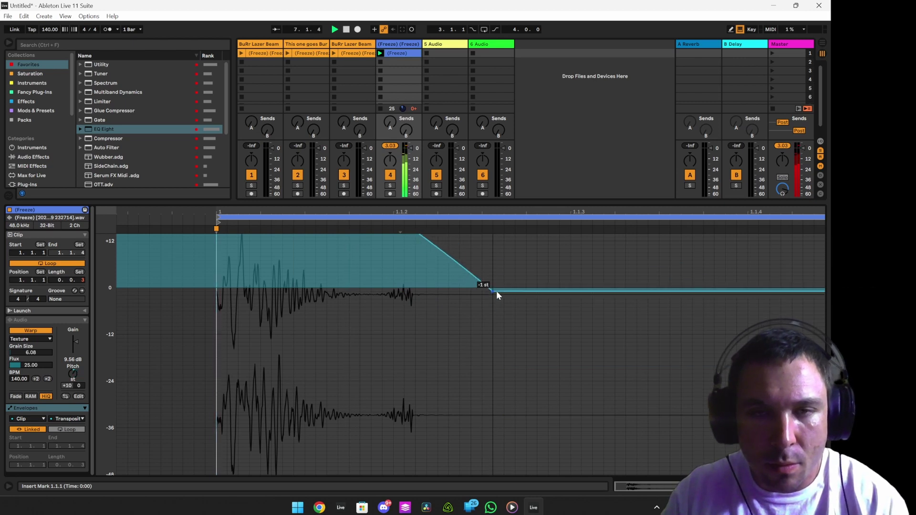
pyautogui.scroll(3, 219, 272)
pyautogui.press('space')
pyautogui.press('space')
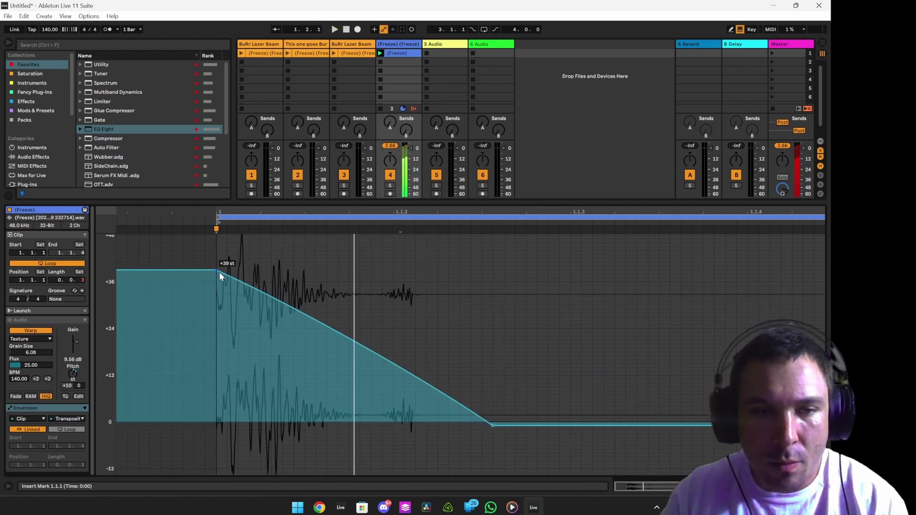
pyautogui.moveTo(219, 271); pyautogui.dragTo(217, 248)
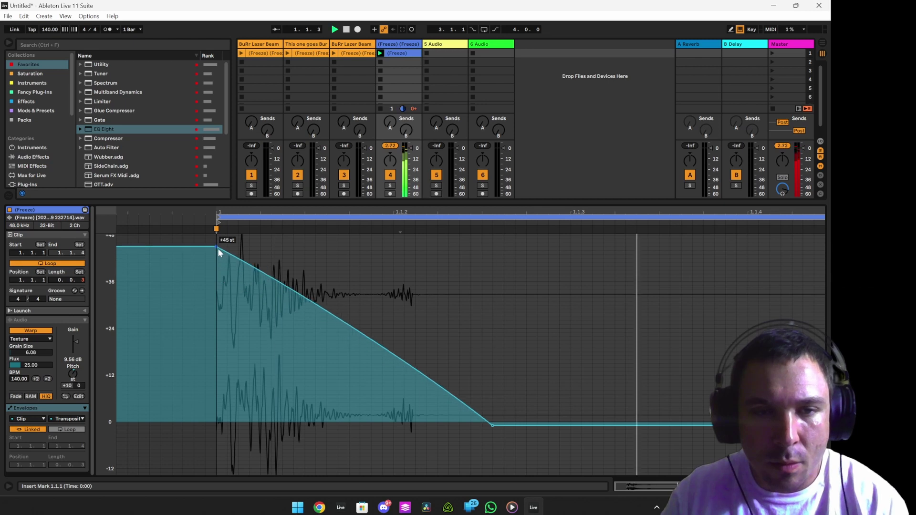
pyautogui.moveTo(293, 329); pyautogui.dragTo(303, 297)
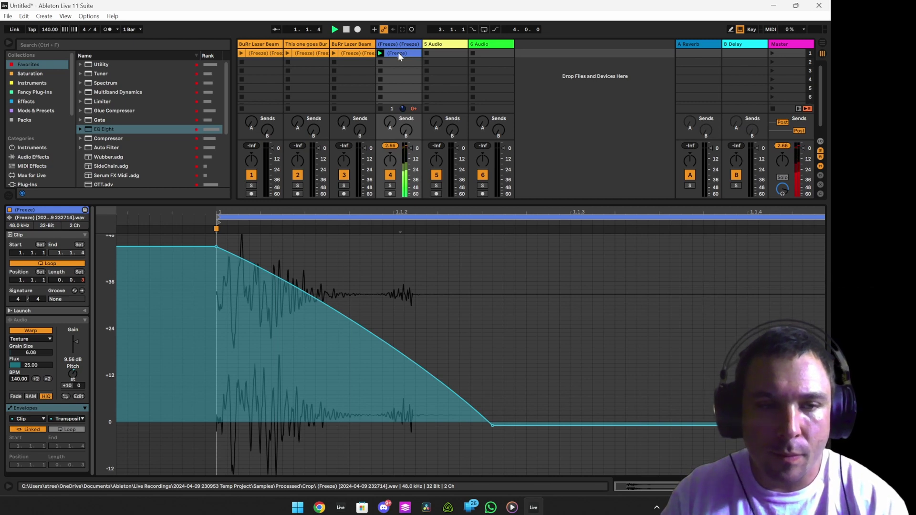
# Set the Texture warp's Grain Size to 2.00 and Flux to 8.59.
pyautogui.moveTo(42, 351)
pyautogui.mouseDown()
pyautogui.moveTo(44, 325)
pyautogui.moveTo(47, 379)
pyautogui.moveTo(50, 343)
pyautogui.mouseUp()
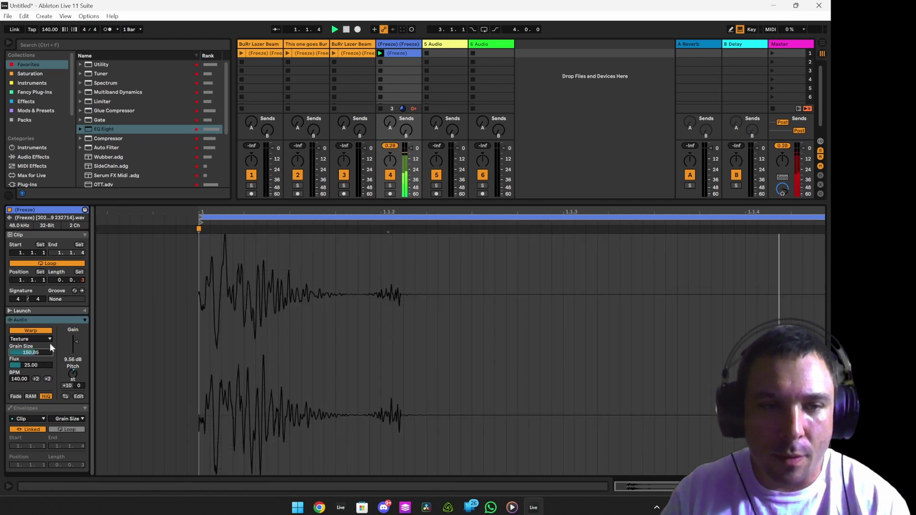
pyautogui.moveTo(50, 343); pyautogui.dragTo(51, 412)
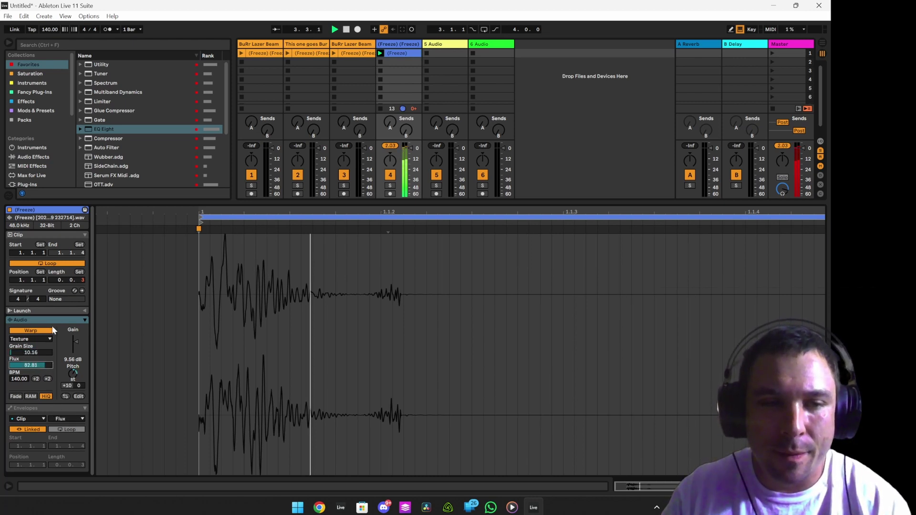
pyautogui.moveTo(45, 366)
pyautogui.mouseDown()
pyautogui.moveTo(50, 382)
pyautogui.moveTo(47, 343)
pyautogui.moveTo(44, 372)
pyautogui.mouseUp()
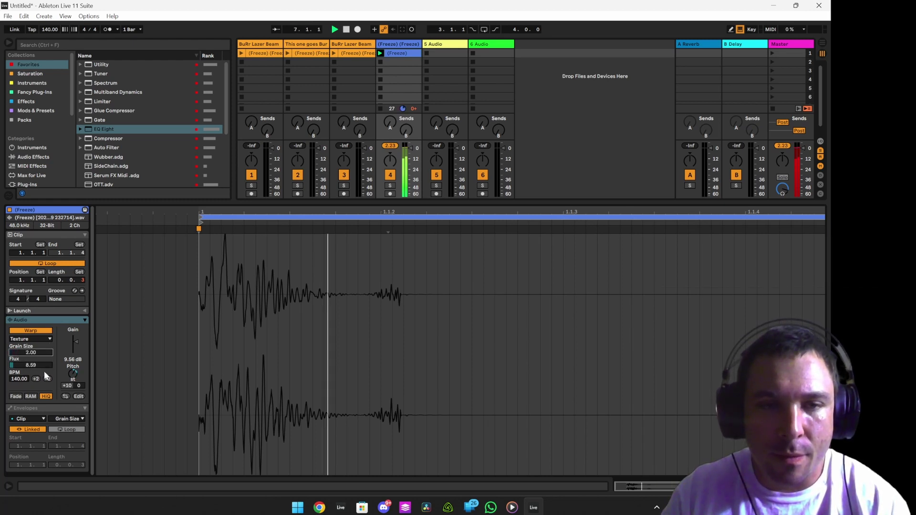
# Freeze and flatten the fourth track, and crop the flattened clip to its looped second repeat.
pyautogui.rightClick(396, 53)
pyautogui.click(437, 102)
pyautogui.rightClick(397, 53)
pyautogui.click(442, 108)
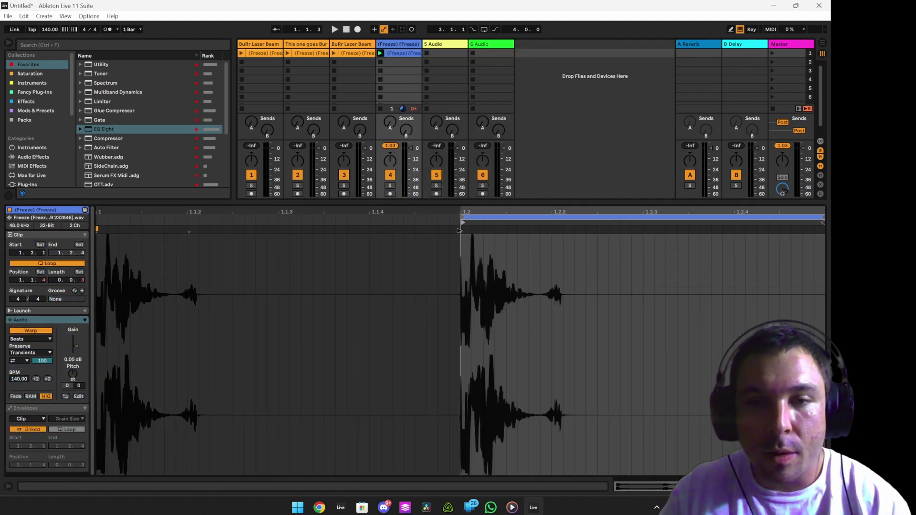
pyautogui.rightClick(405, 53)
pyautogui.click(446, 154)
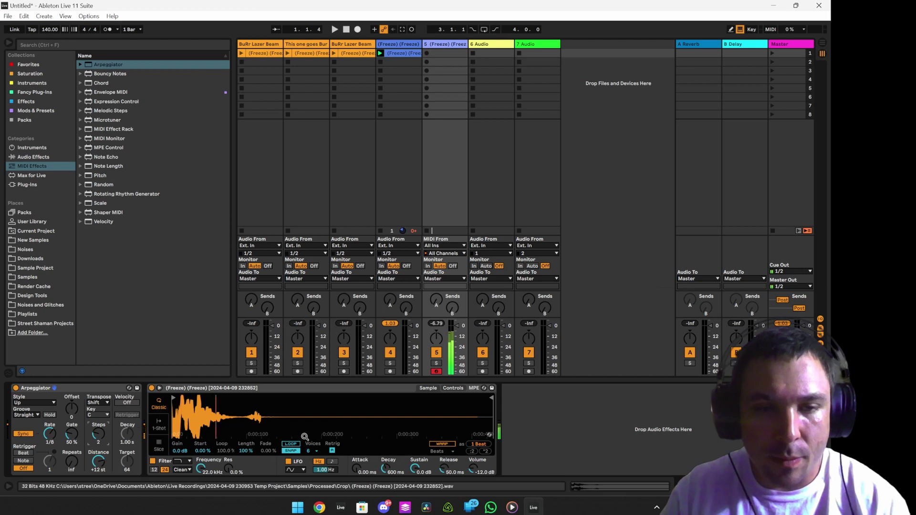
# Set Simpler's Sustain to -22 dB and the Arpeggiator to Converge style with a 1/16 rate and 0 steps.
pyautogui.press('x')
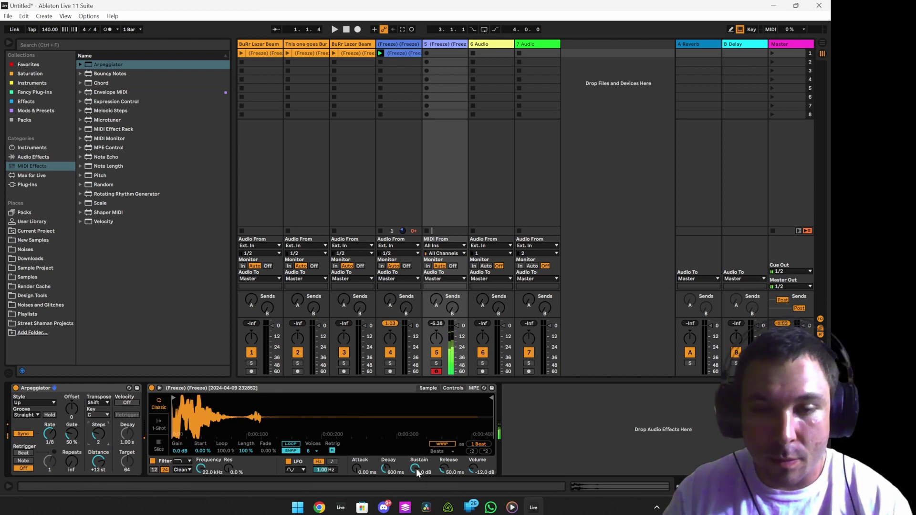
pyautogui.moveTo(409, 506); pyautogui.dragTo(407, 494)
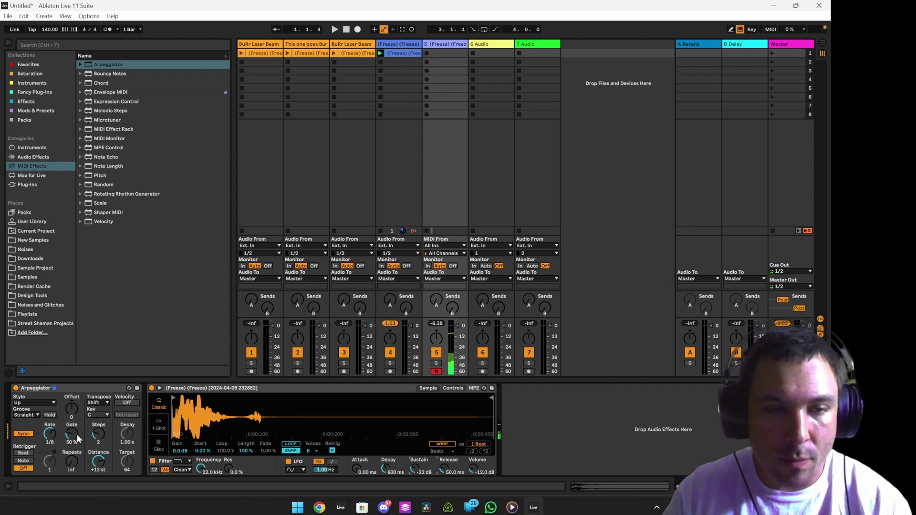
pyautogui.moveTo(49, 434); pyautogui.dragTo(99, 441)
pyautogui.click(53, 402)
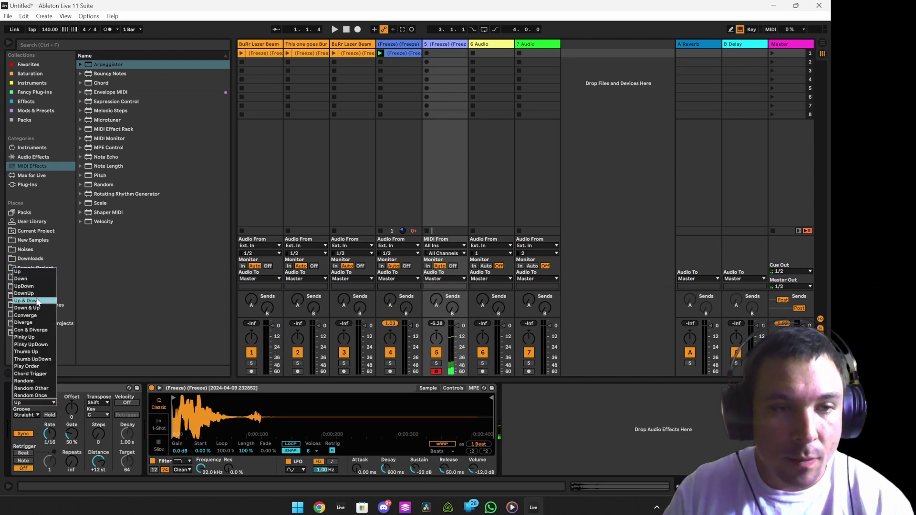
pyautogui.click(25, 315)
pyautogui.press('x')
pyautogui.press('z')
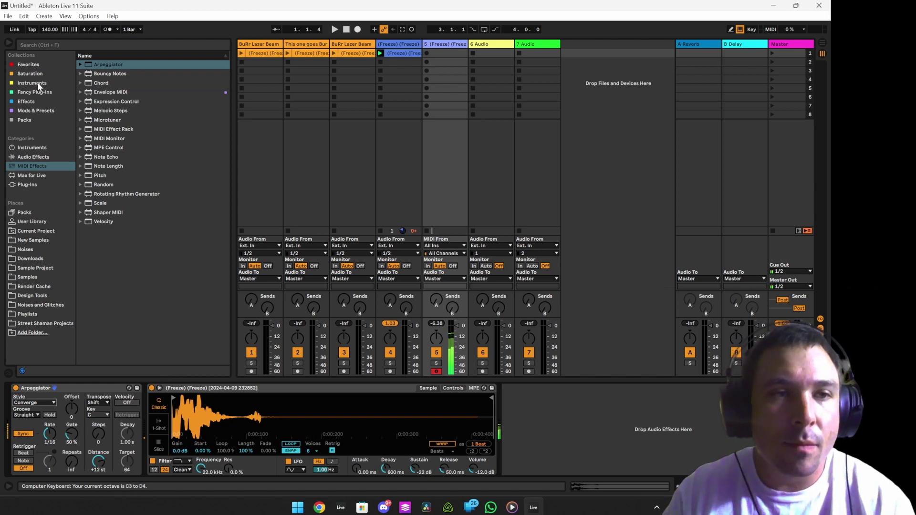
# Set the warp mode of Simpler's sample to Complex.
pyautogui.click(453, 388)
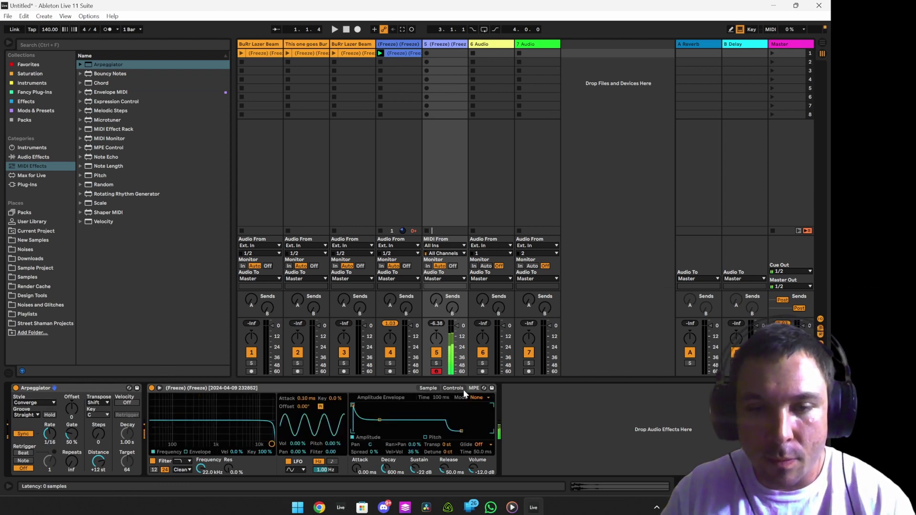
pyautogui.click(428, 388)
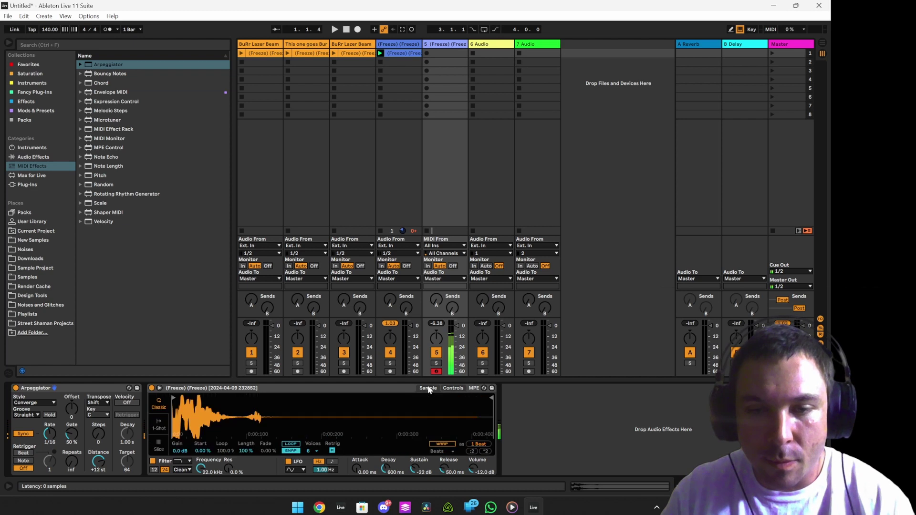
pyautogui.click(442, 445)
pyautogui.click(438, 451)
pyautogui.click(441, 438)
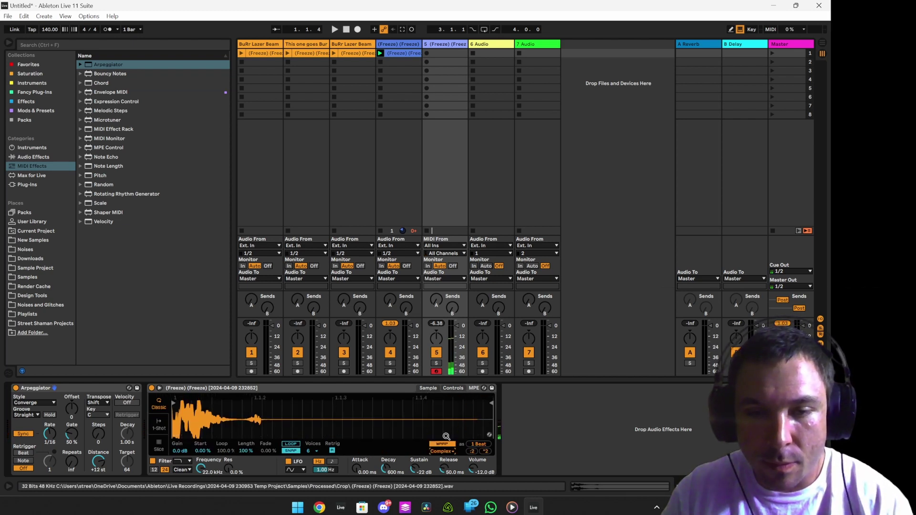
# Set up Simpler's pitch envelope with an amount of +13 st, a 17.3 s decay and -70 % sustain.
pyautogui.click(453, 388)
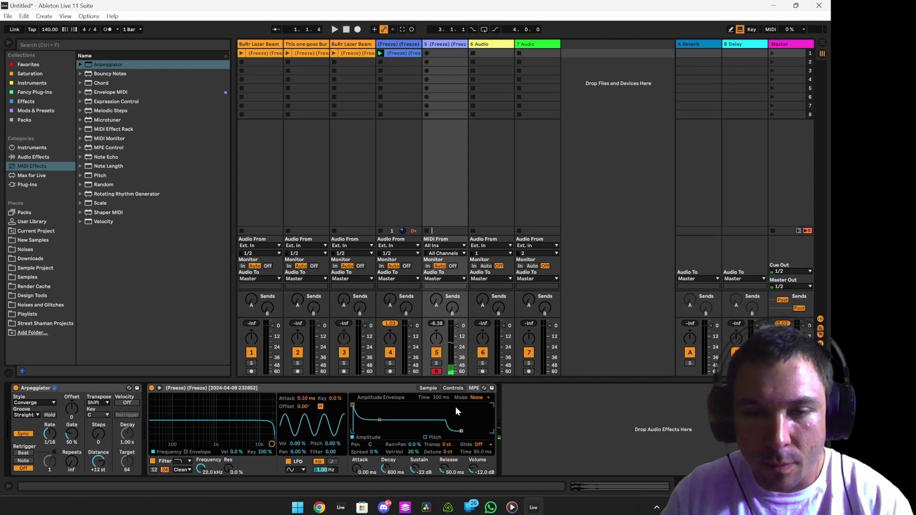
pyautogui.click(425, 438)
pyautogui.moveTo(479, 399); pyautogui.dragTo(480, 375)
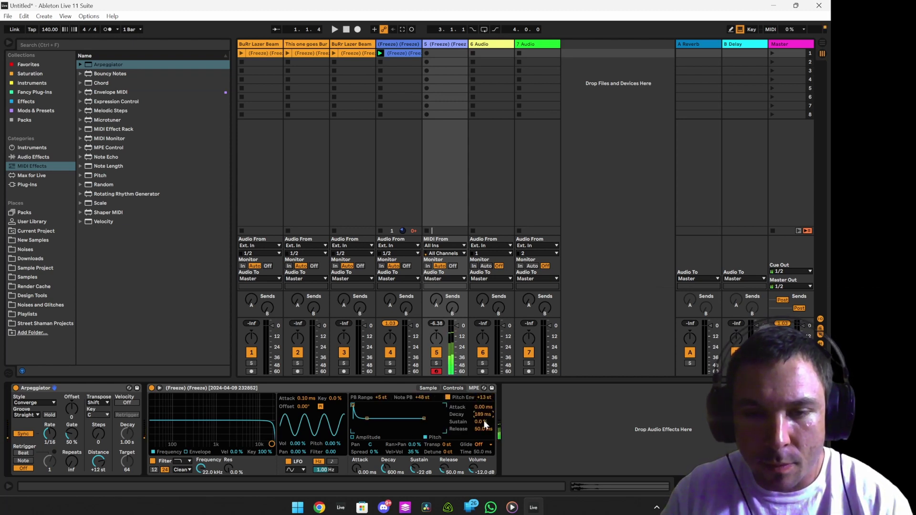
pyautogui.moveTo(485, 417)
pyautogui.mouseDown()
pyautogui.moveTo(488, 399)
pyautogui.moveTo(486, 418)
pyautogui.mouseUp()
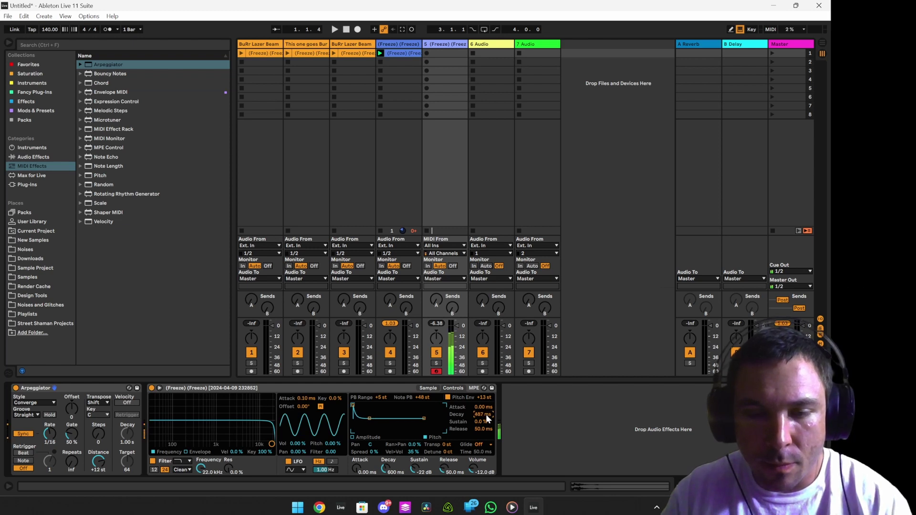
pyautogui.moveTo(382, 415); pyautogui.dragTo(394, 427)
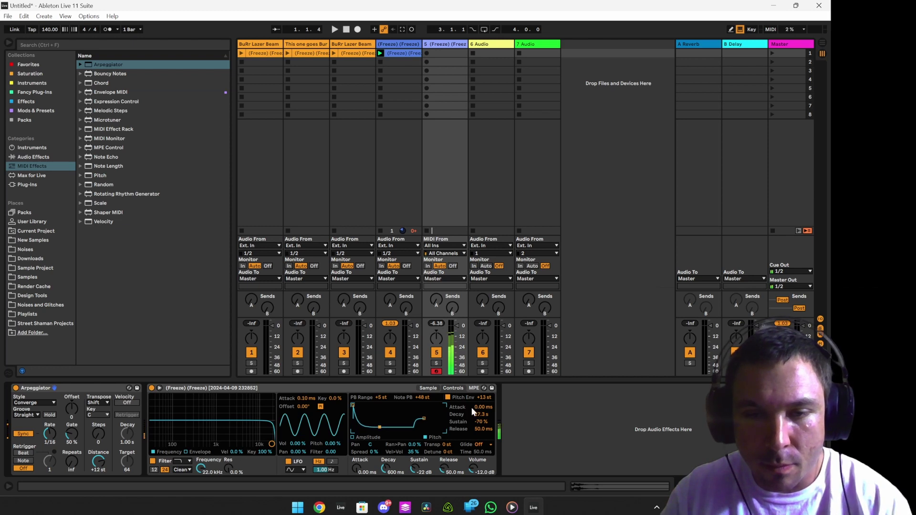
# Audition different pitch envelope amounts in Simpler and settle on +38 st.
pyautogui.moveTo(486, 394); pyautogui.dragTo(486, 390)
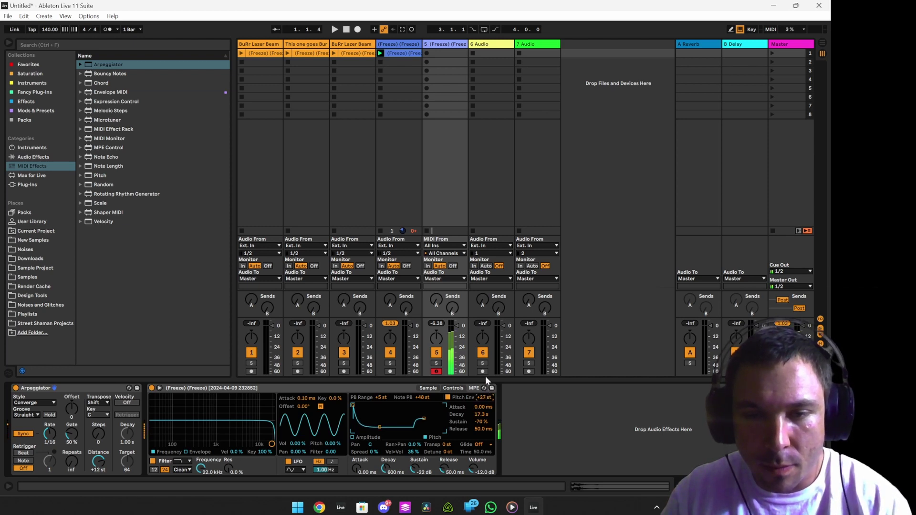
pyautogui.moveTo(489, 362)
pyautogui.mouseDown()
pyautogui.moveTo(491, 353)
pyautogui.moveTo(491, 361)
pyautogui.mouseUp()
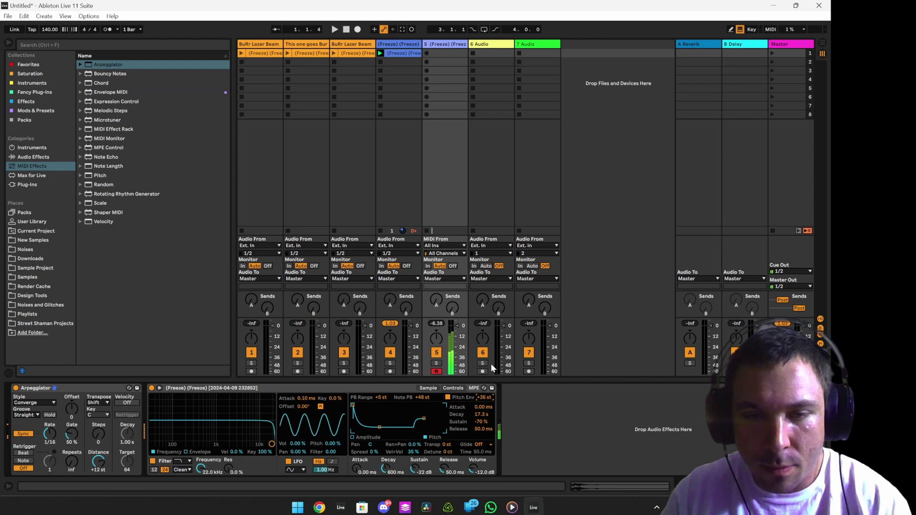
pyautogui.moveTo(491, 362); pyautogui.dragTo(489, 395)
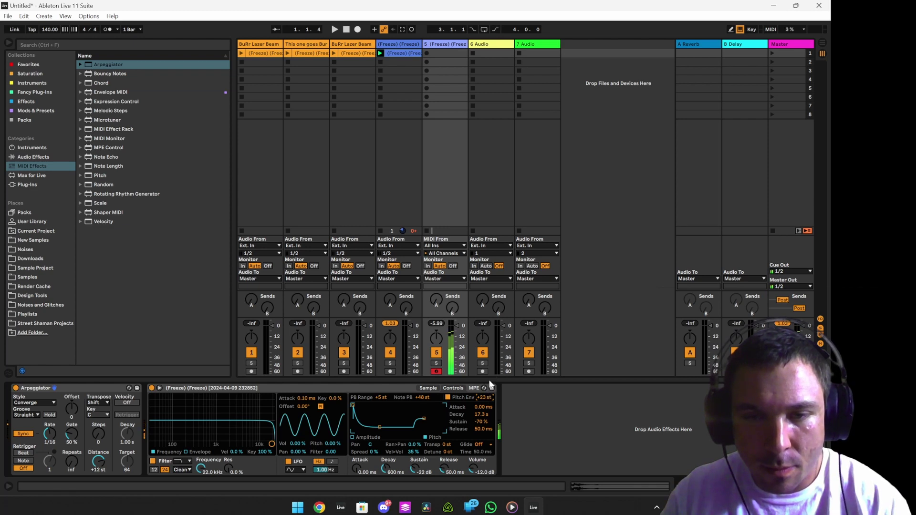
pyautogui.moveTo(491, 366); pyautogui.dragTo(492, 364)
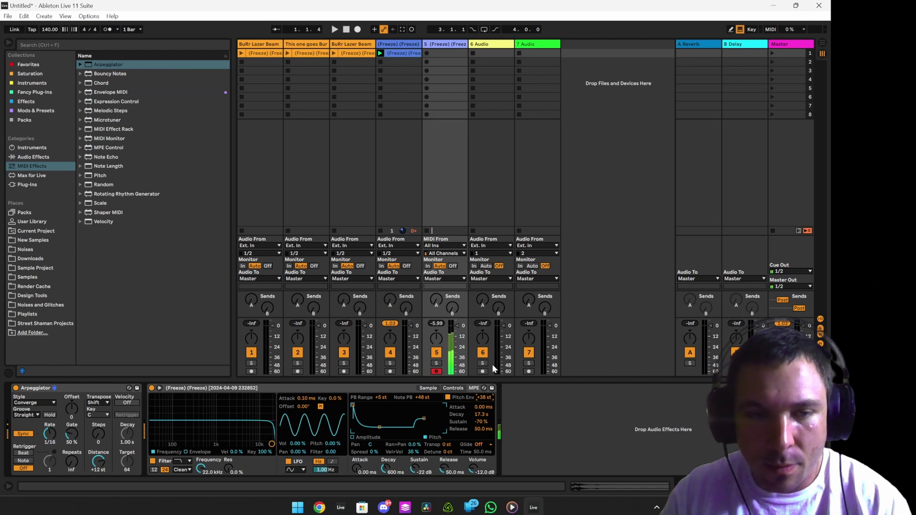
# Try a 1/24 rate on the Arpeggiator, and set it to 3 steps at a 1/16 rate.
pyautogui.moveTo(99, 433); pyautogui.dragTo(103, 411)
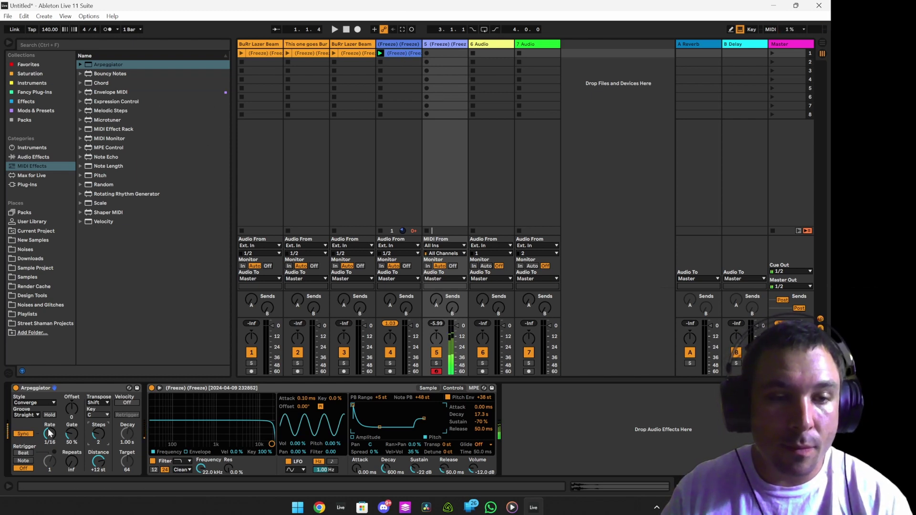
pyautogui.moveTo(52, 435); pyautogui.dragTo(54, 438)
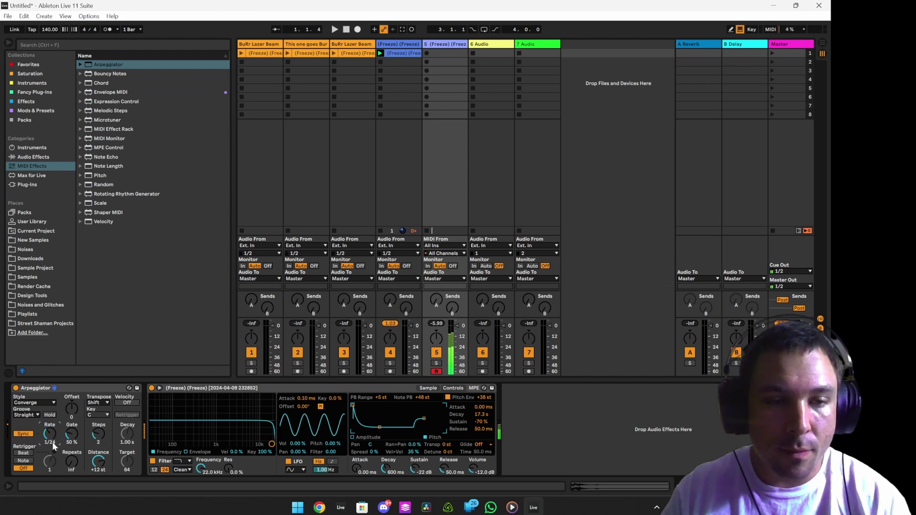
pyautogui.moveTo(97, 434)
pyautogui.mouseDown()
pyautogui.moveTo(110, 394)
pyautogui.moveTo(105, 426)
pyautogui.mouseUp()
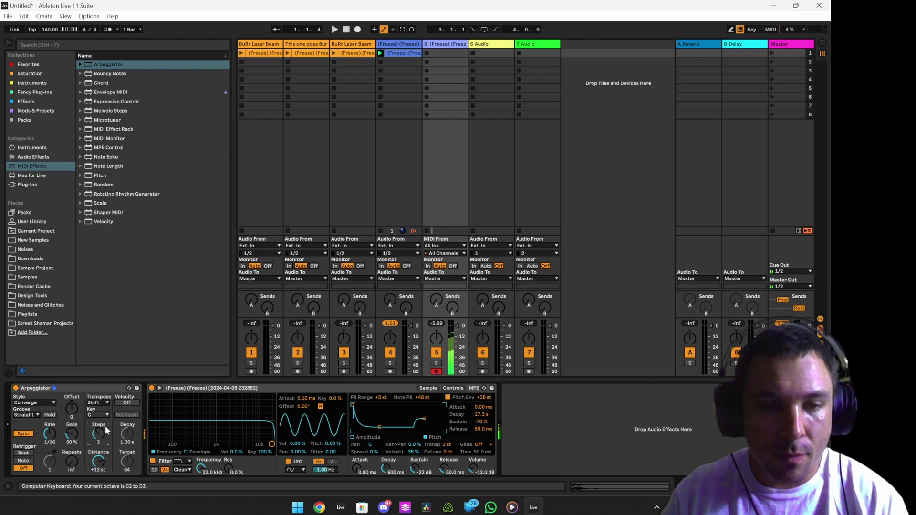
# Add the Echo effect after Simpler and set its feedback to 27 %.
pyautogui.press('x')
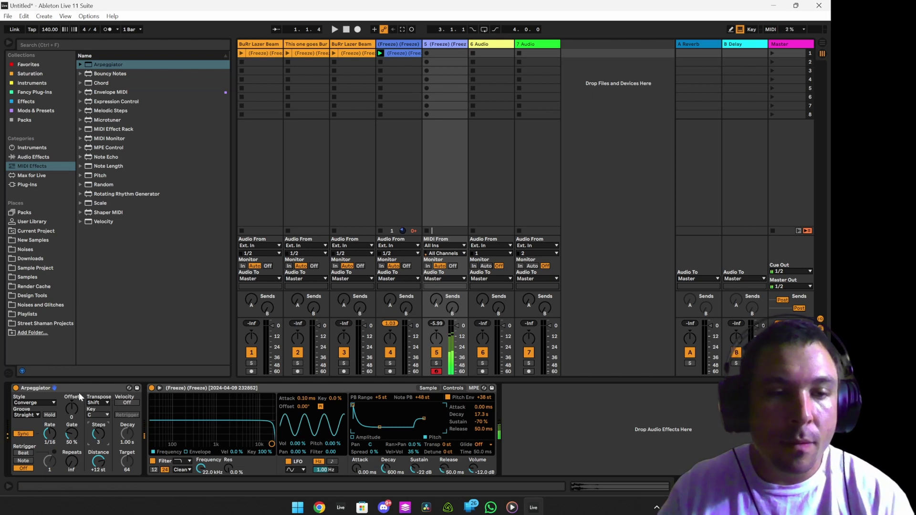
pyautogui.click(26, 101)
pyautogui.click(109, 83)
pyautogui.doubleClick(117, 92)
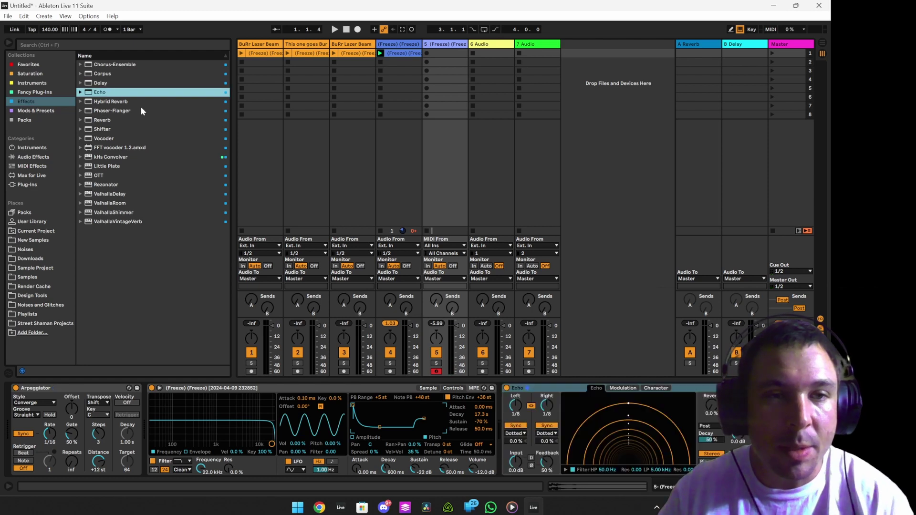
pyautogui.click(634, 424)
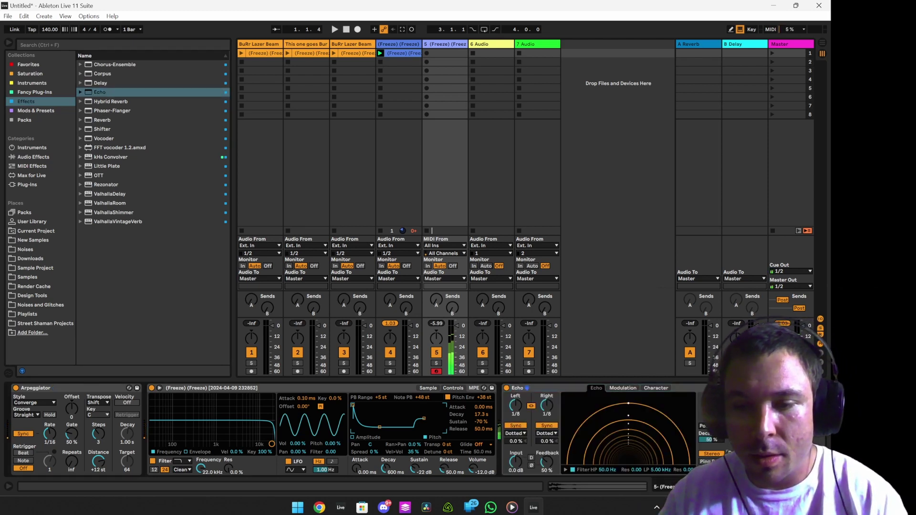
pyautogui.moveTo(552, 460); pyautogui.dragTo(549, 471)
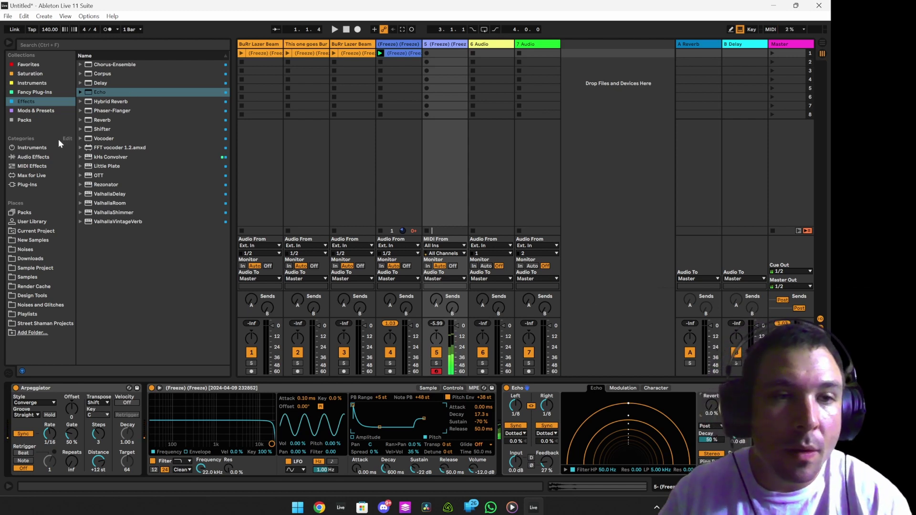
# Add kHs Convolver to the track and load the Art Museum impulse response from Spaces Real.
pyautogui.doubleClick(110, 157)
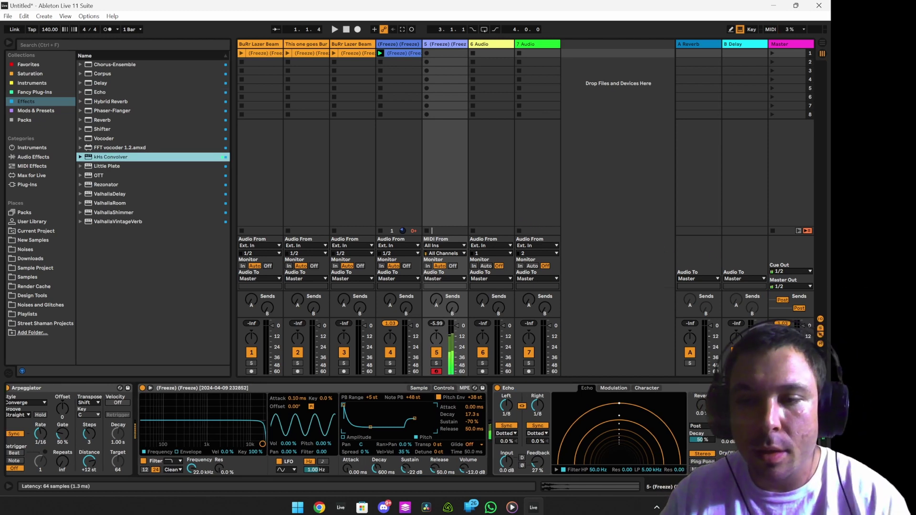
pyautogui.click(174, 188)
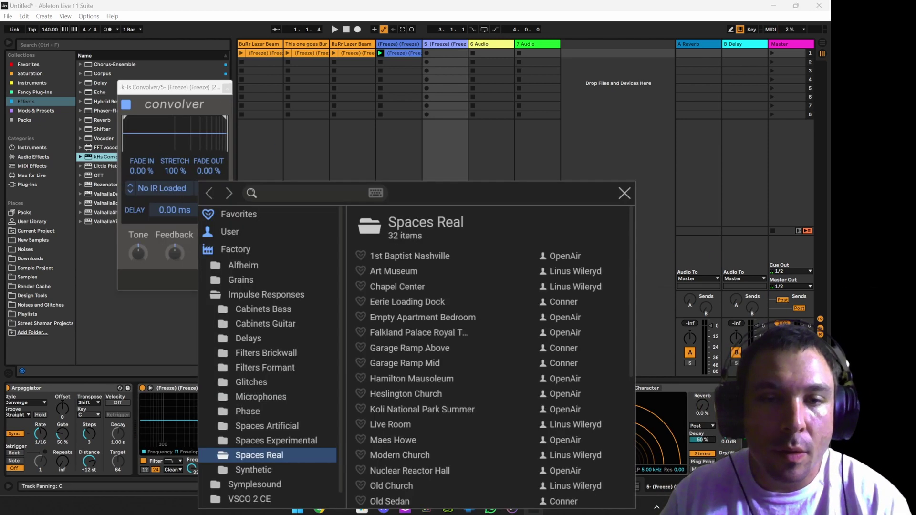
pyautogui.click(412, 272)
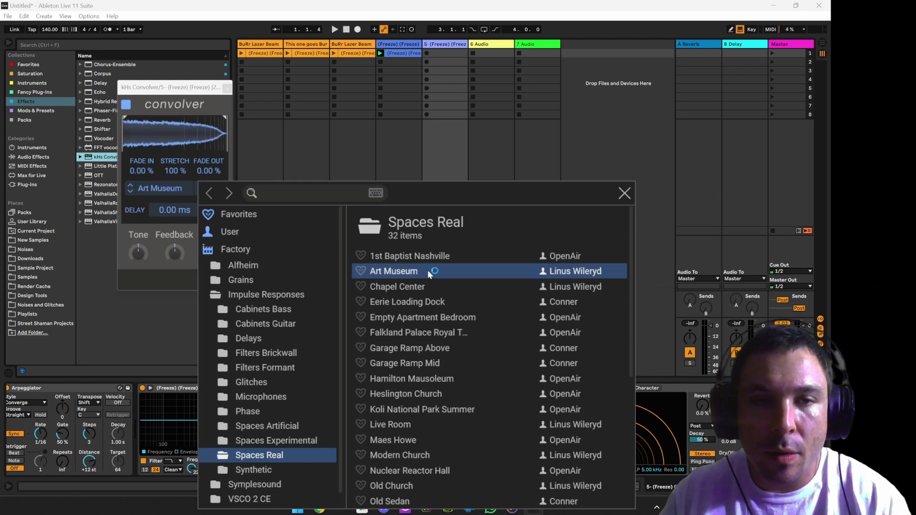
pyautogui.click(625, 192)
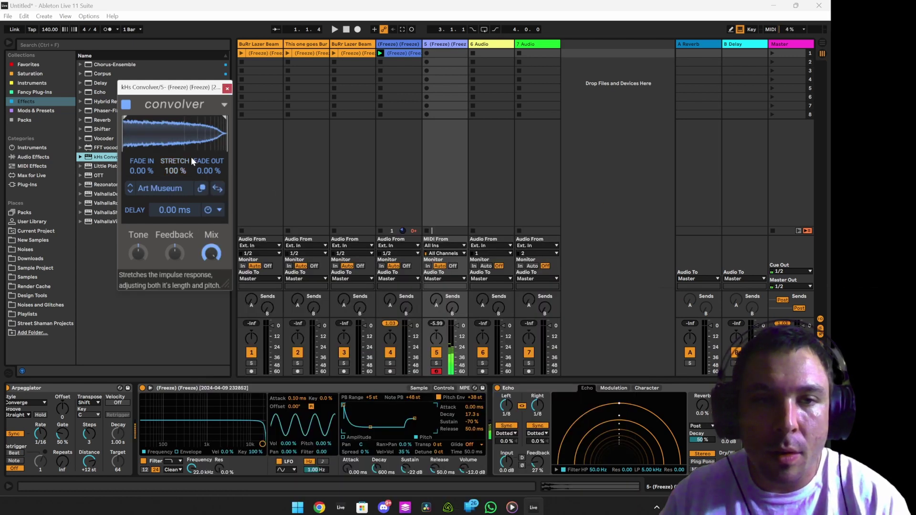
# Lower Convolver's mix and compare impulse stretches of 400 % and 10 %, settling on 400 %.
pyautogui.moveTo(176, 171); pyautogui.dragTo(183, 143)
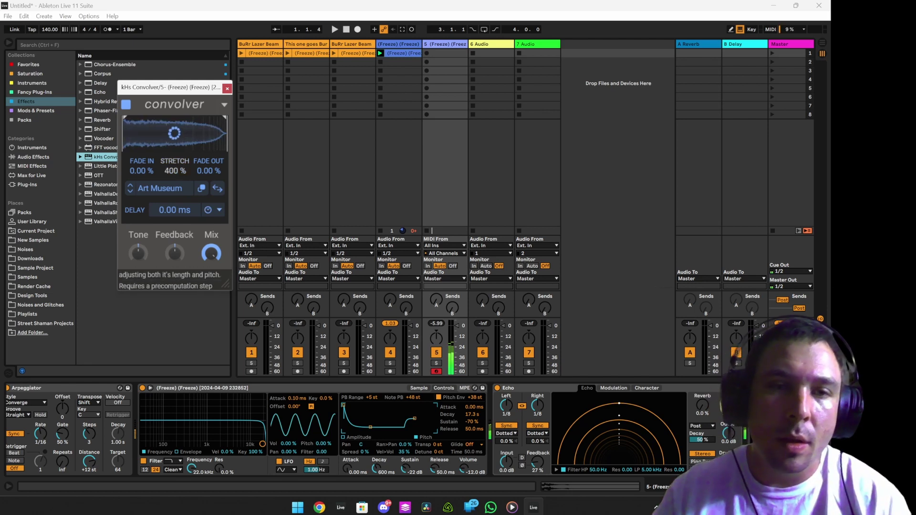
pyautogui.moveTo(212, 253); pyautogui.dragTo(211, 281)
pyautogui.moveTo(178, 173); pyautogui.dragTo(179, 224)
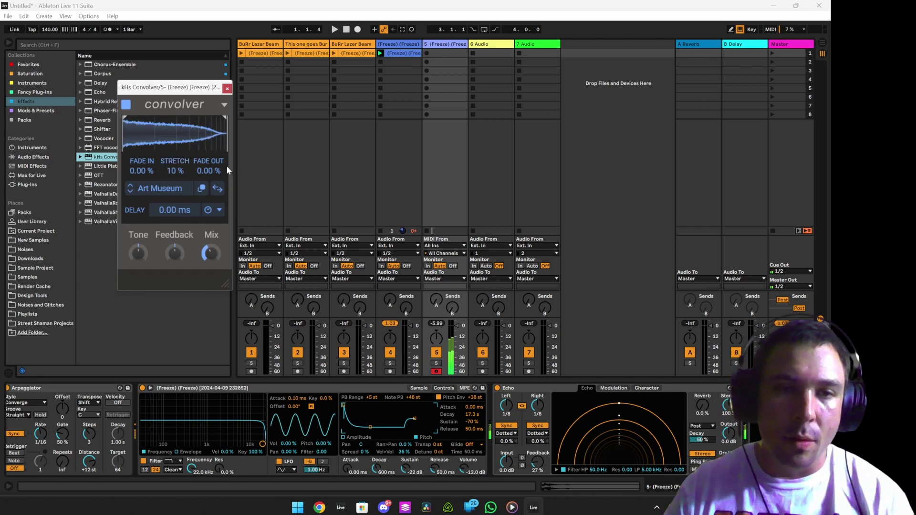
pyautogui.moveTo(174, 170); pyautogui.dragTo(174, 178)
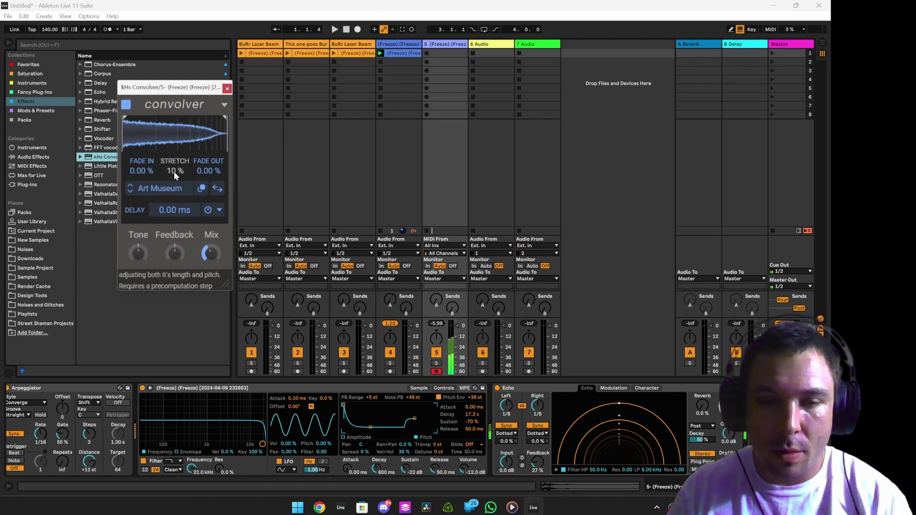
pyautogui.moveTo(174, 171); pyautogui.dragTo(174, 116)
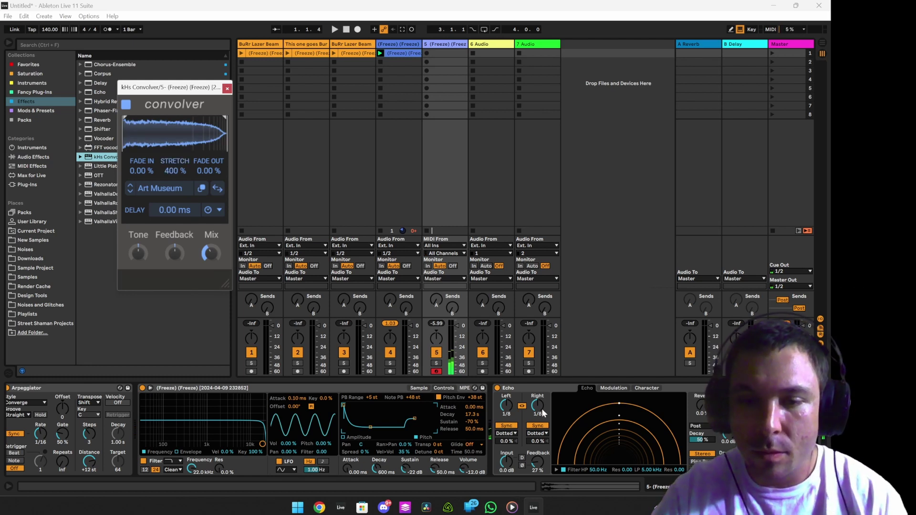
# Place Convolver ahead of Echo in the effect chain and lower Convolver's mix further.
pyautogui.click(497, 388)
pyautogui.moveTo(782, 388); pyautogui.dragTo(497, 396)
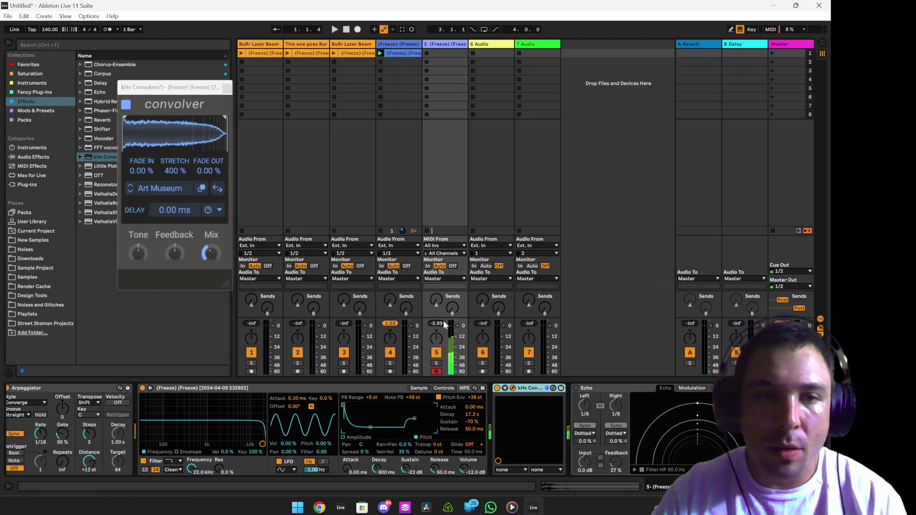
pyautogui.moveTo(211, 252)
pyautogui.mouseDown()
pyautogui.moveTo(211, 200)
pyautogui.moveTo(211, 259)
pyautogui.moveTo(211, 245)
pyautogui.mouseUp()
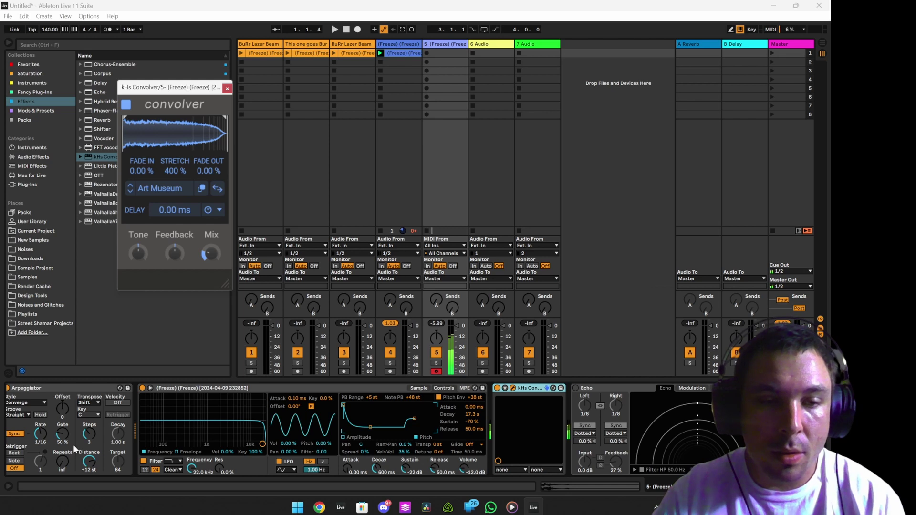
# Set the Arpeggiator to the Up & Down style at 1/16 rate with 0 steps, and play notes from the C3 to D4 octave.
pyautogui.click(43, 441)
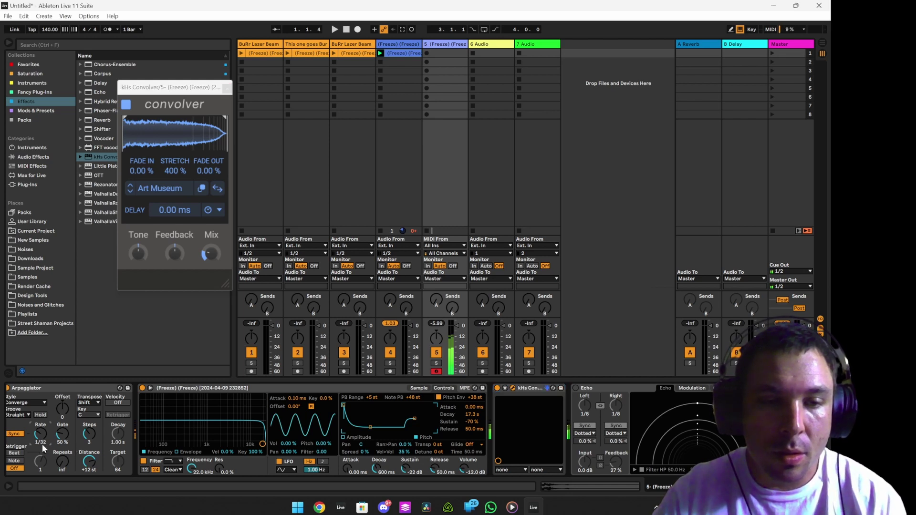
pyautogui.click(42, 403)
pyautogui.click(22, 301)
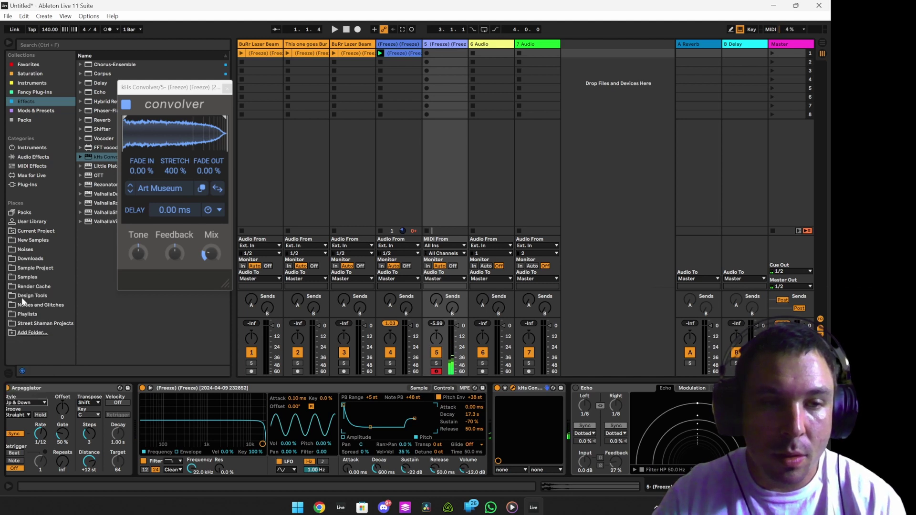
pyautogui.moveTo(46, 438); pyautogui.dragTo(42, 444)
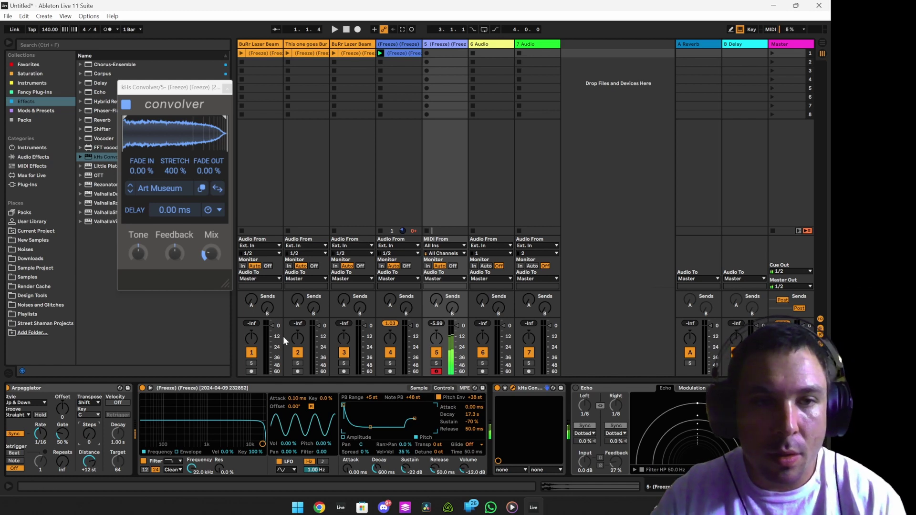
pyautogui.press('x')
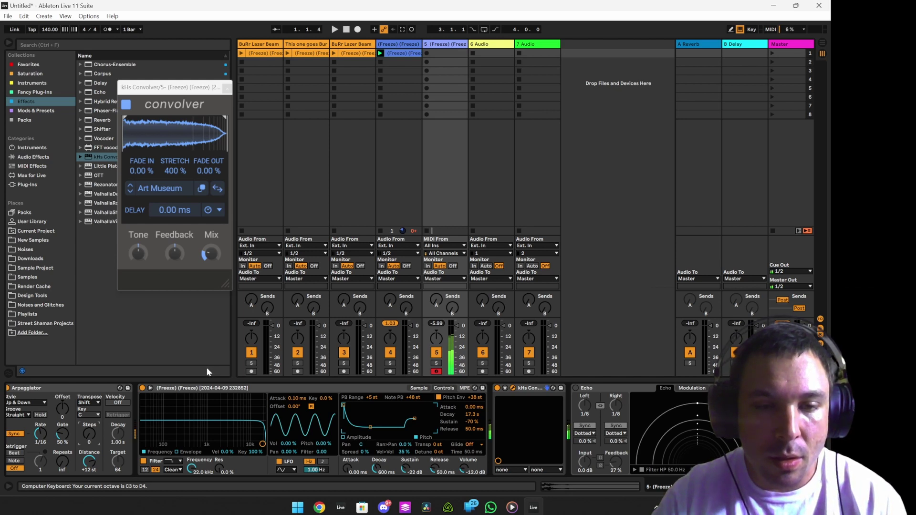
pyautogui.press('x')
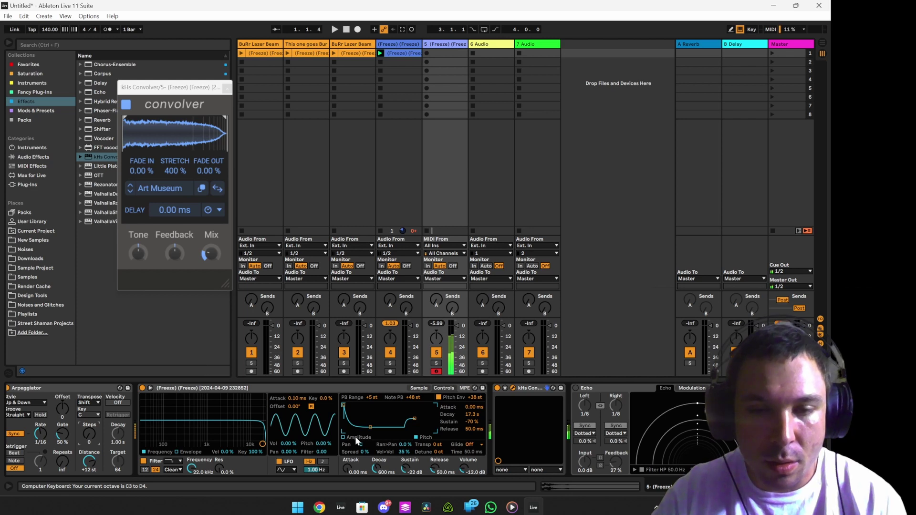
# Set Simpler's pitch envelope to 7.00 s decay and 13 % sustain, and its amplitude envelope to 493 ms decay, -19 dB sustain and 1.00 ms release.
pyautogui.moveTo(370, 429); pyautogui.dragTo(370, 431)
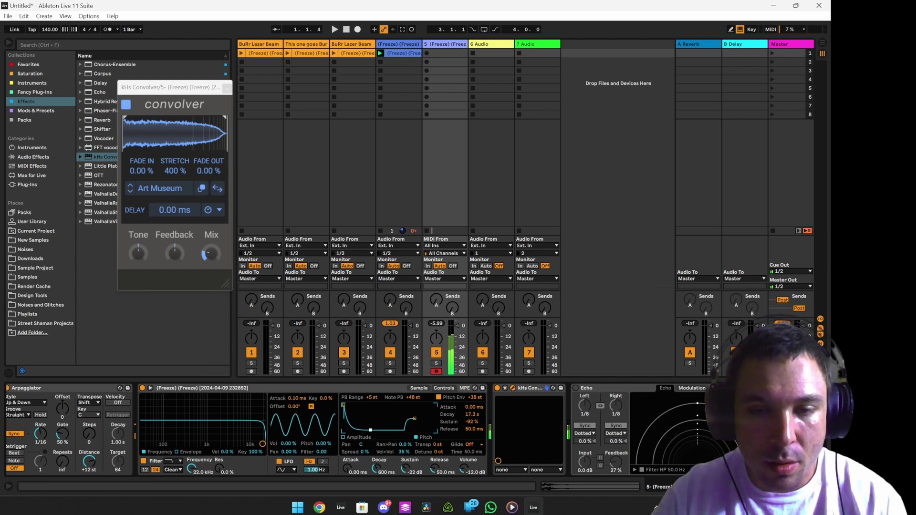
pyautogui.moveTo(472, 414); pyautogui.dragTo(476, 426)
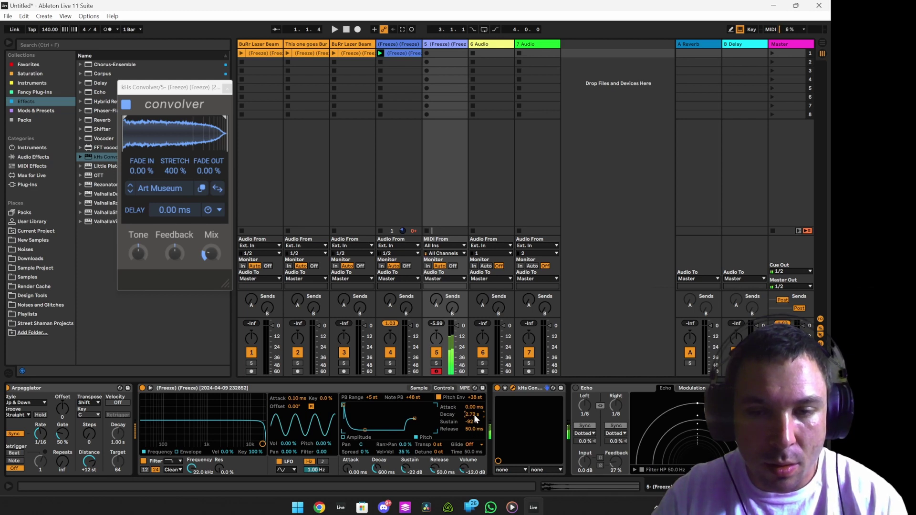
pyautogui.moveTo(365, 430); pyautogui.dragTo(367, 416)
pyautogui.moveTo(471, 416); pyautogui.dragTo(472, 418)
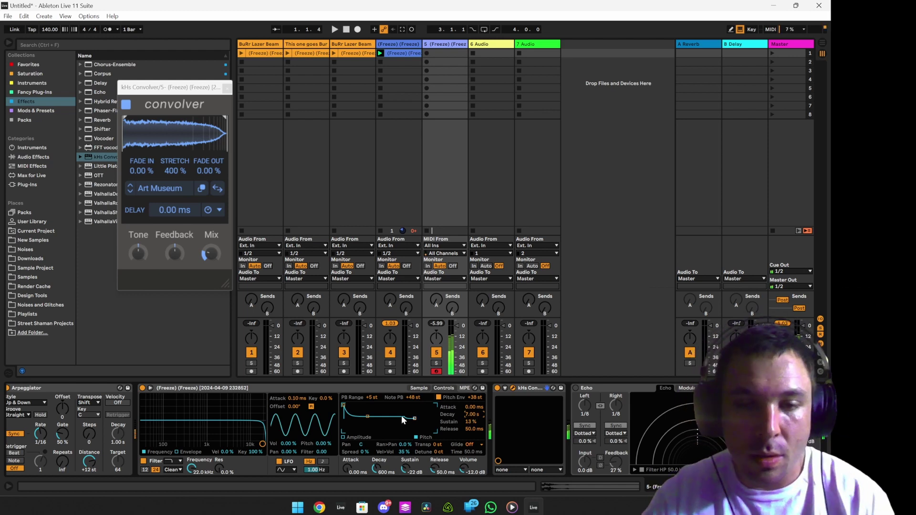
pyautogui.moveTo(408, 467); pyautogui.dragTo(432, 507)
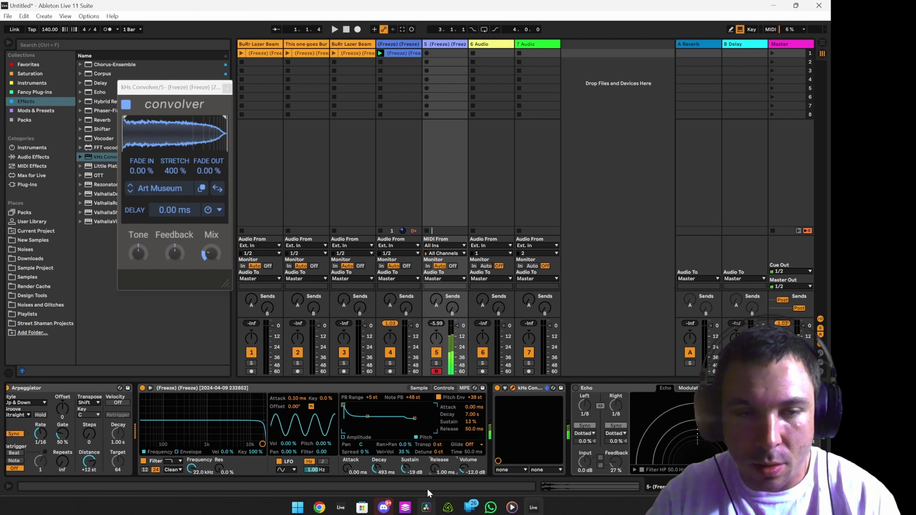
# Audition Talkbox impulse responses from Filters Formant in Convolver and keep Talkbox Eee loaded.
pyautogui.click(158, 189)
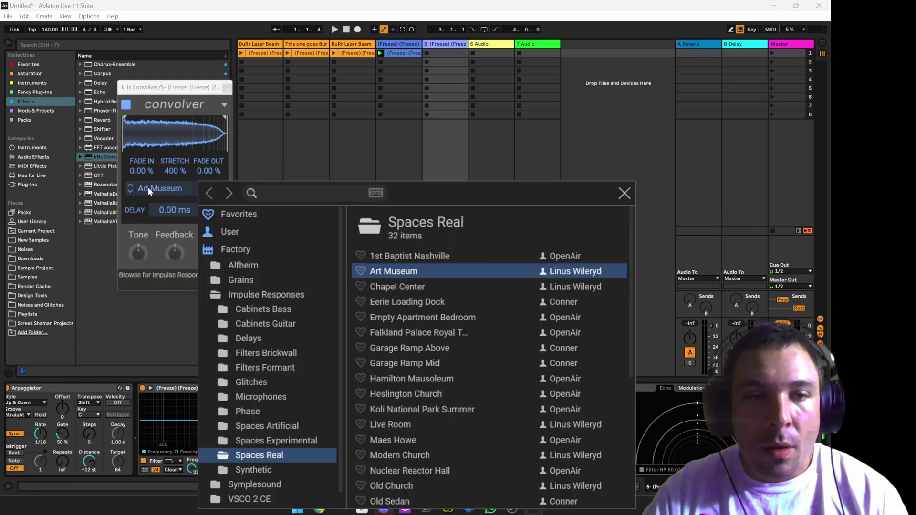
pyautogui.click(272, 367)
pyautogui.click(400, 302)
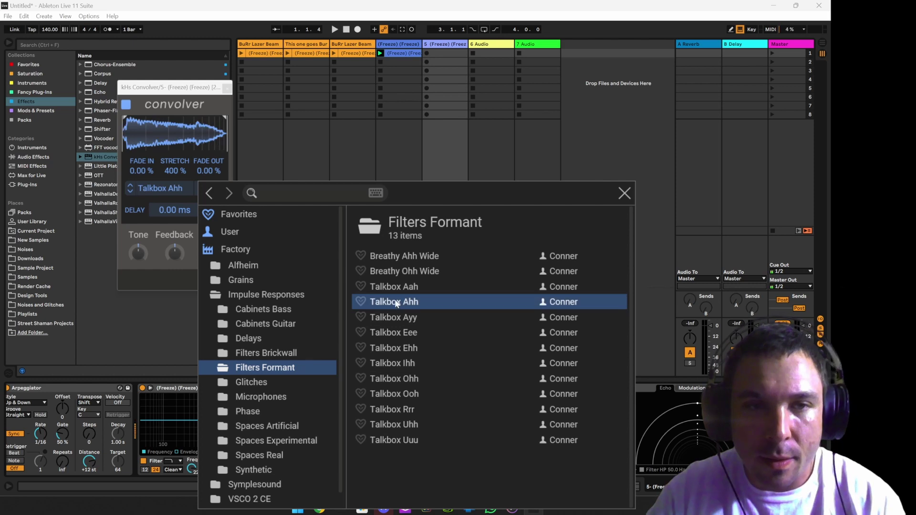
pyautogui.click(387, 379)
pyautogui.click(398, 331)
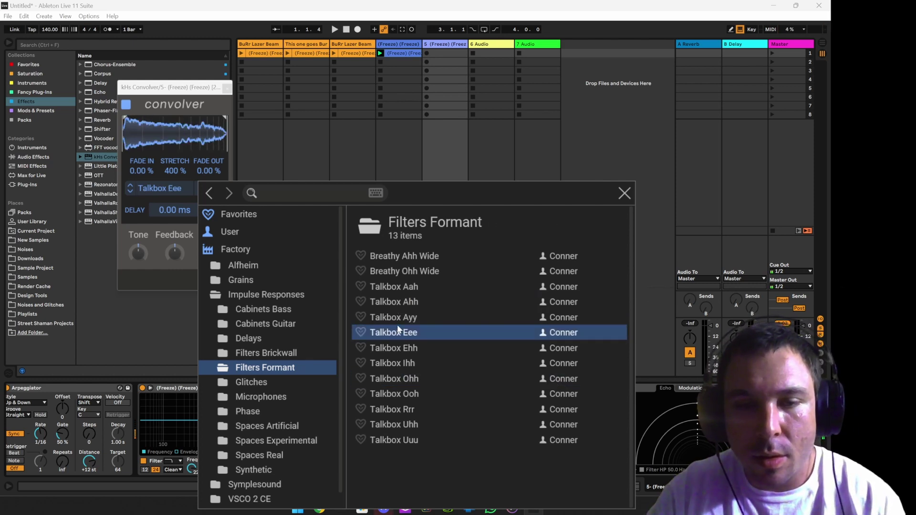
pyautogui.click(625, 196)
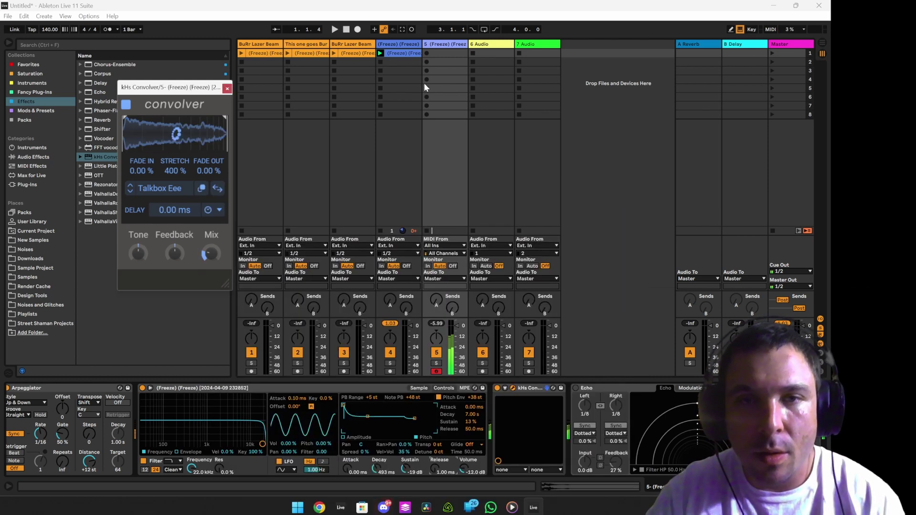
# Create a MIDI clip in track 5's first slot containing one E3 note that fills the whole bar.
pyautogui.doubleClick(448, 53)
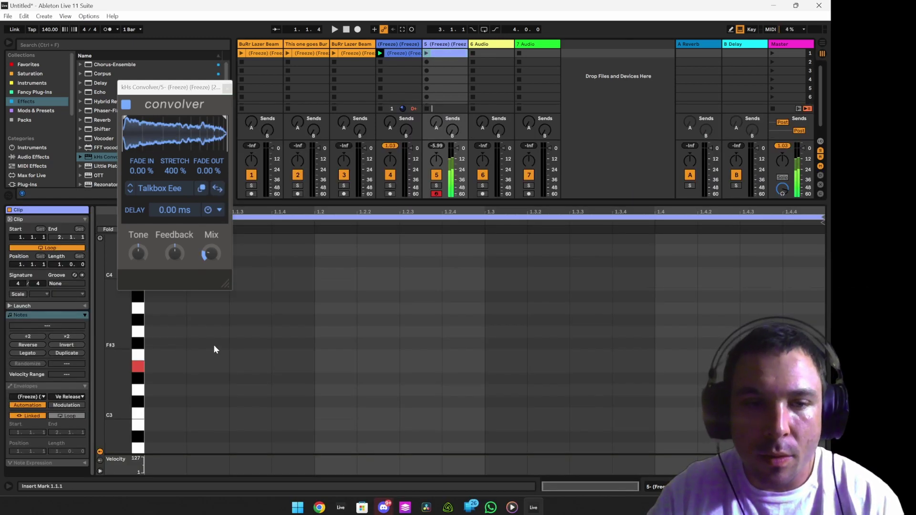
pyautogui.doubleClick(162, 367)
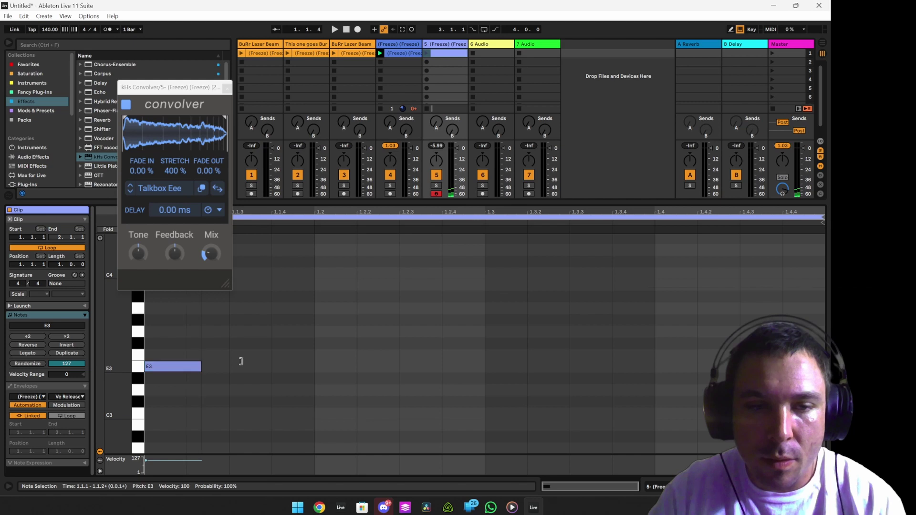
pyautogui.moveTo(187, 366); pyautogui.dragTo(824, 366)
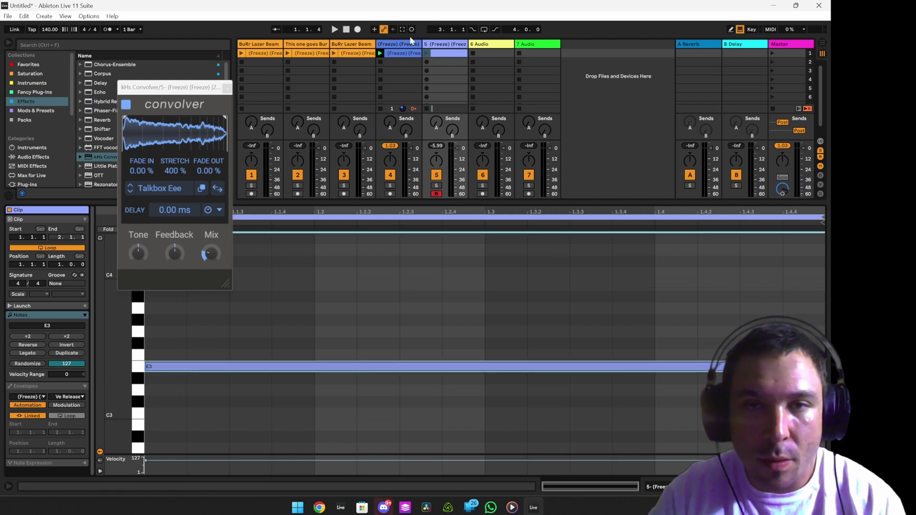
# Freeze track 5 and flatten it to audio.
pyautogui.rightClick(455, 48)
pyautogui.click(477, 105)
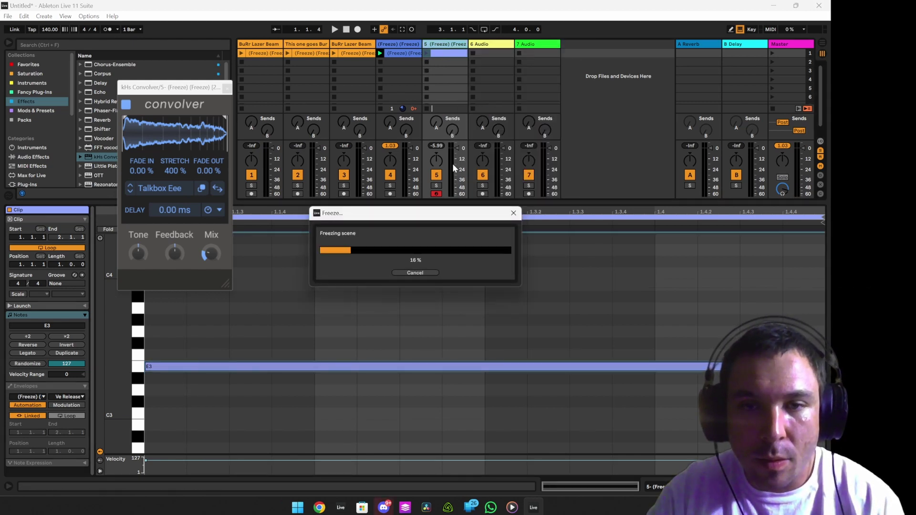
pyautogui.rightClick(440, 44)
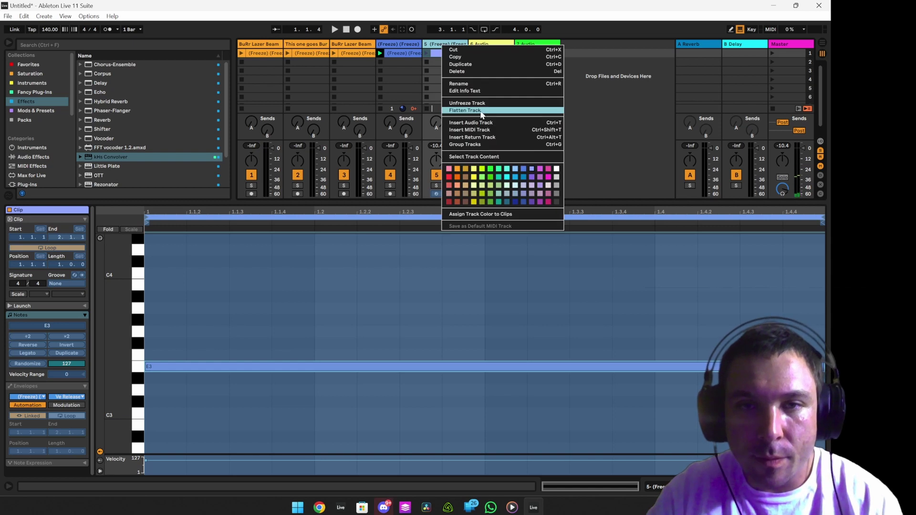
pyautogui.click(477, 109)
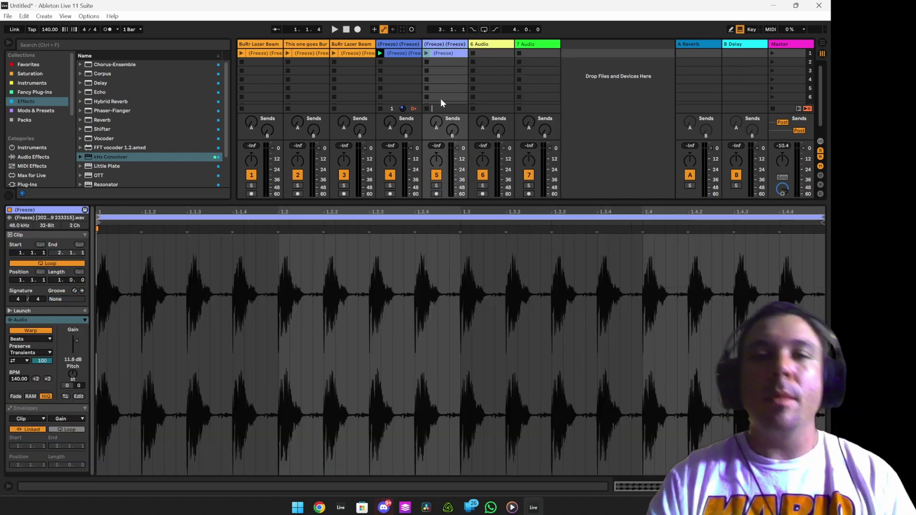
# Play the flattened clip, try transpositions of +6 st and -7 st, and reset its pitch to 0 st.
pyautogui.click(772, 109)
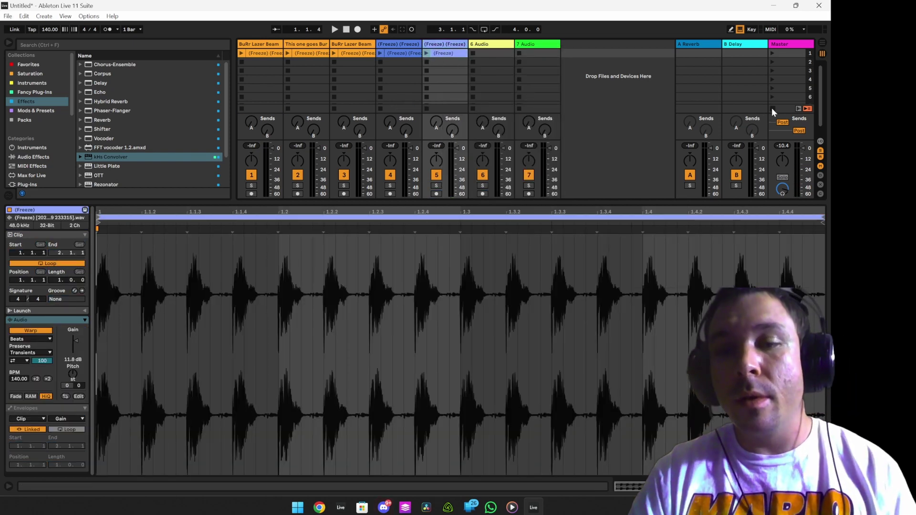
pyautogui.click(427, 53)
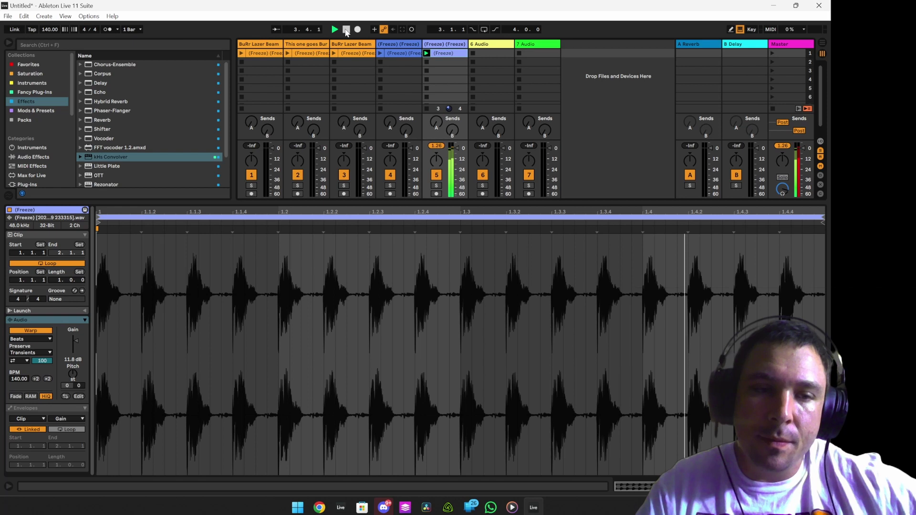
pyautogui.moveTo(67, 386)
pyautogui.mouseDown()
pyautogui.moveTo(69, 357)
pyautogui.moveTo(71, 381)
pyautogui.mouseUp()
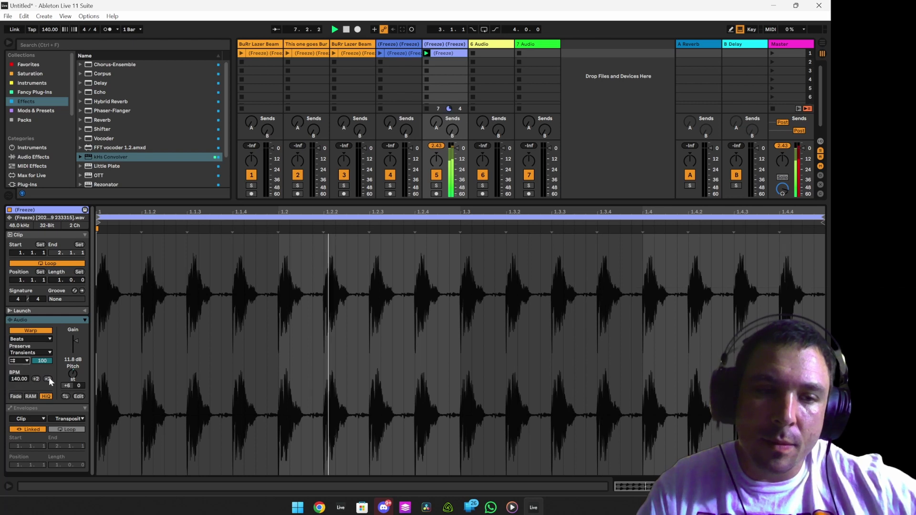
pyautogui.moveTo(69, 389); pyautogui.dragTo(79, 409)
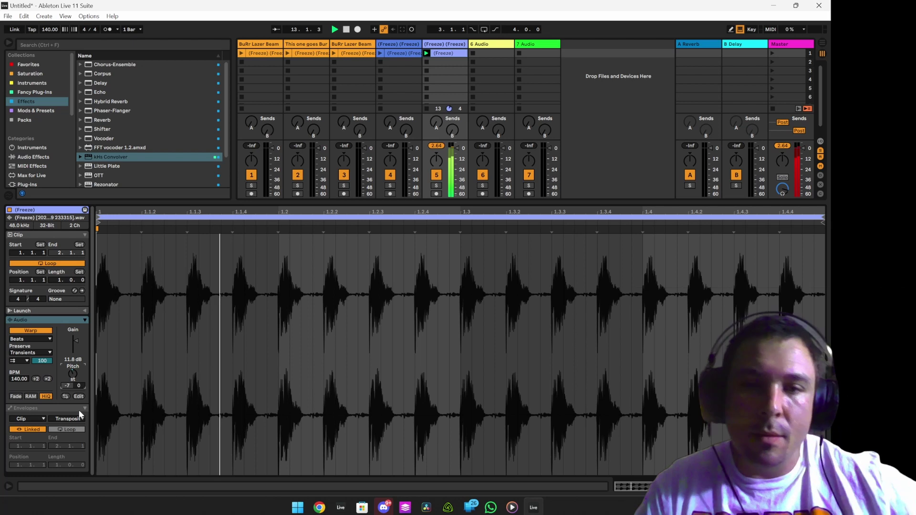
pyautogui.press('space')
pyautogui.doubleClick(64, 385)
pyautogui.press('space')
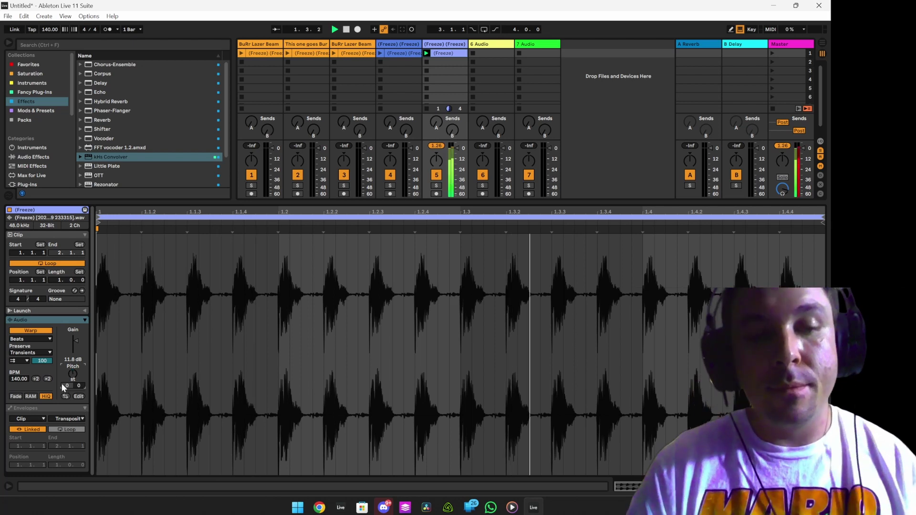